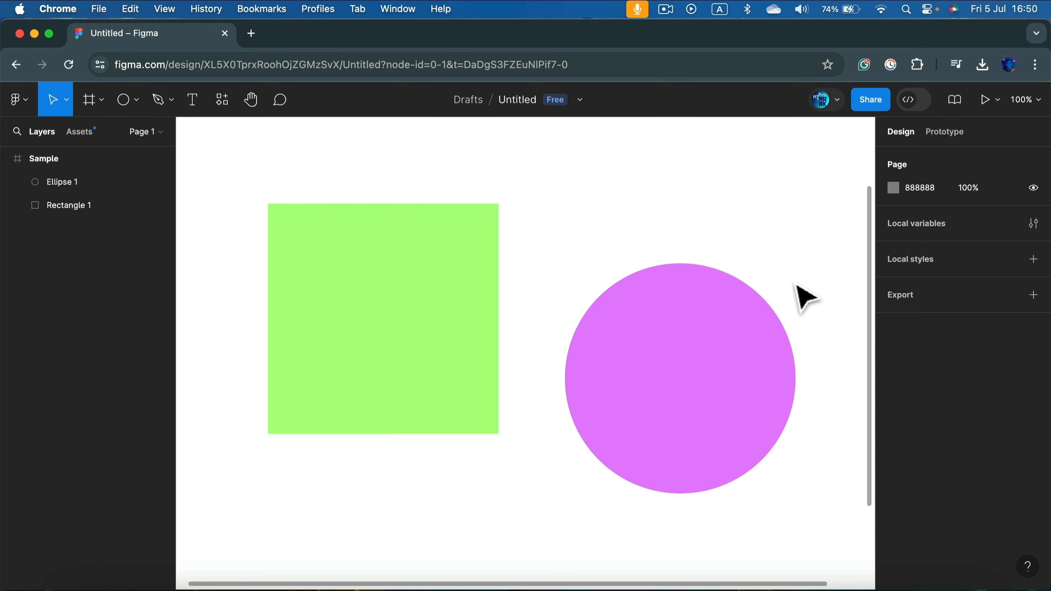
Overlap the purple circle with the green square's lower-right corner and move both shapes together to about X 238, Y 244.
left_click_drag(751, 379, 597, 397)
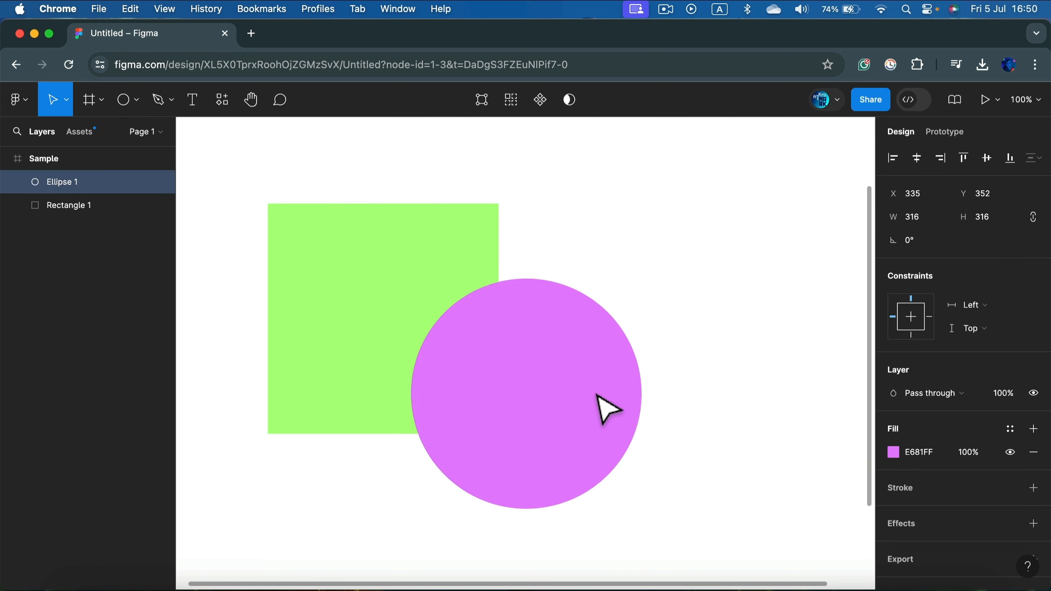
left_click(700, 187)
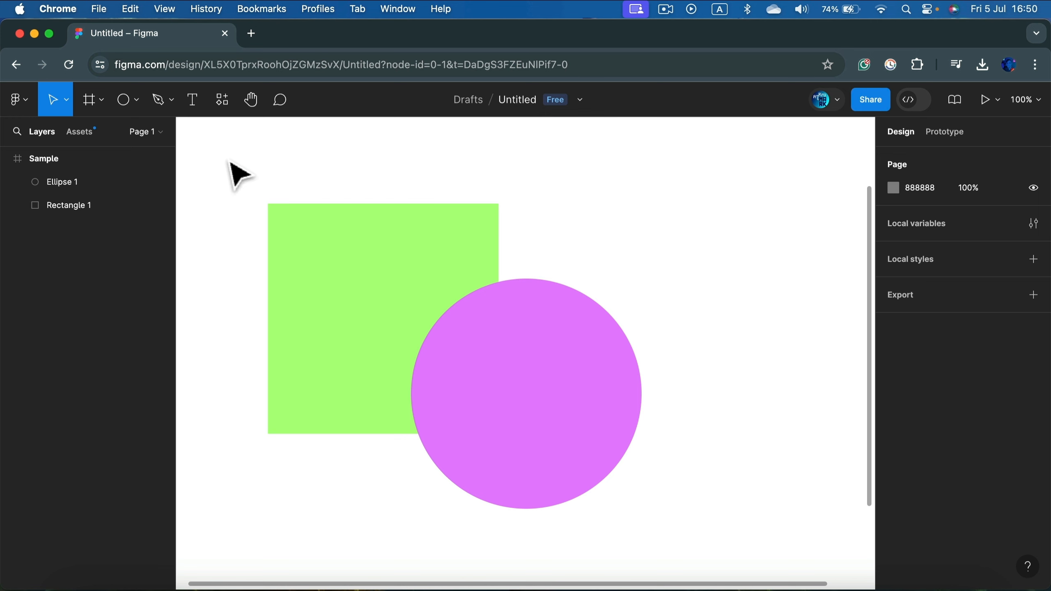
left_click_drag(228, 159, 748, 568)
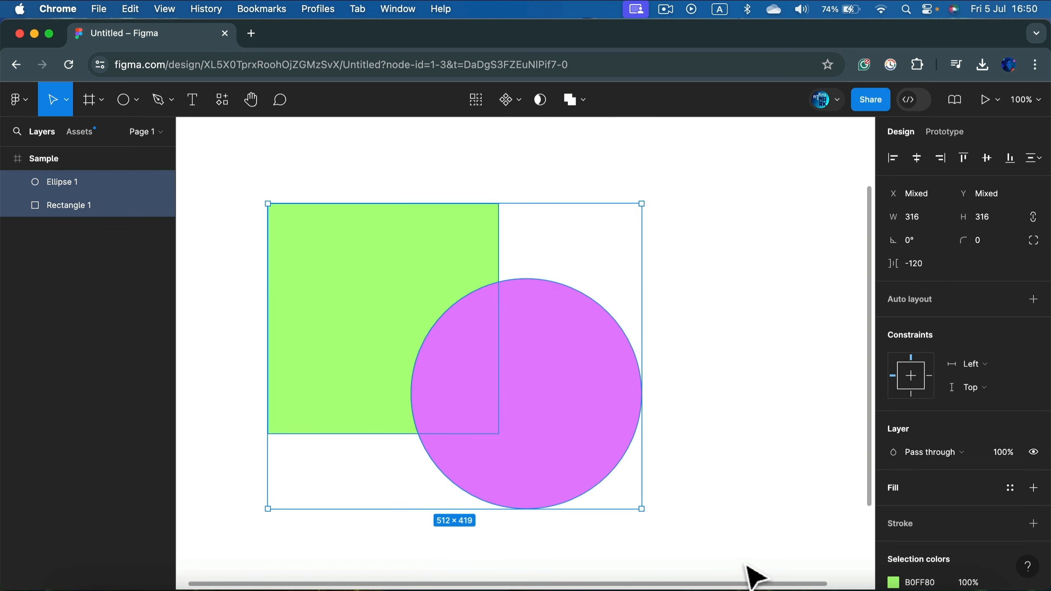
left_click_drag(599, 462, 681, 458)
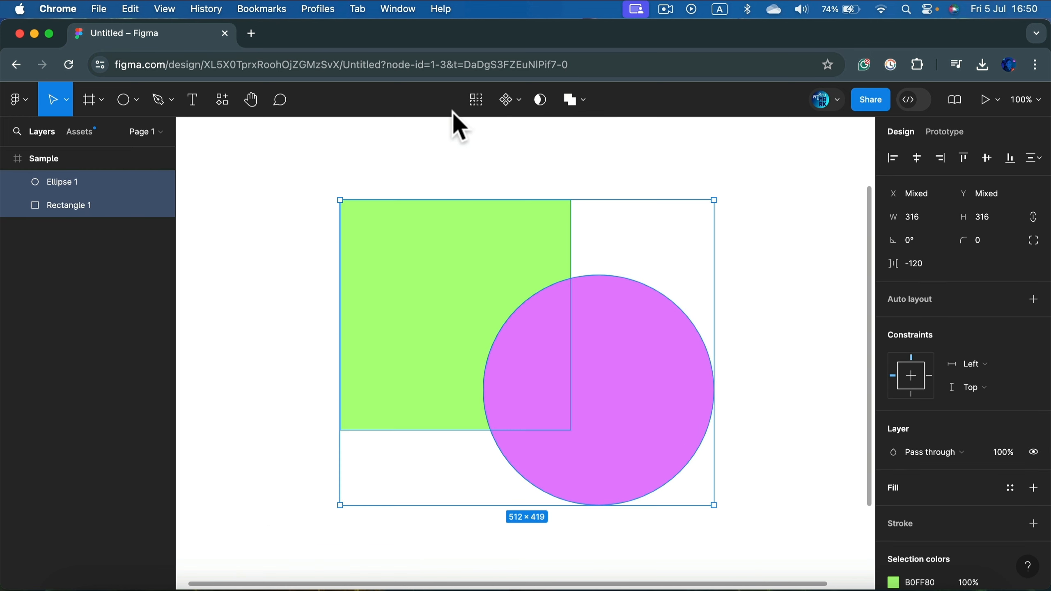
Try a Union of the green square and purple circle, and undo it.
left_click(584, 101)
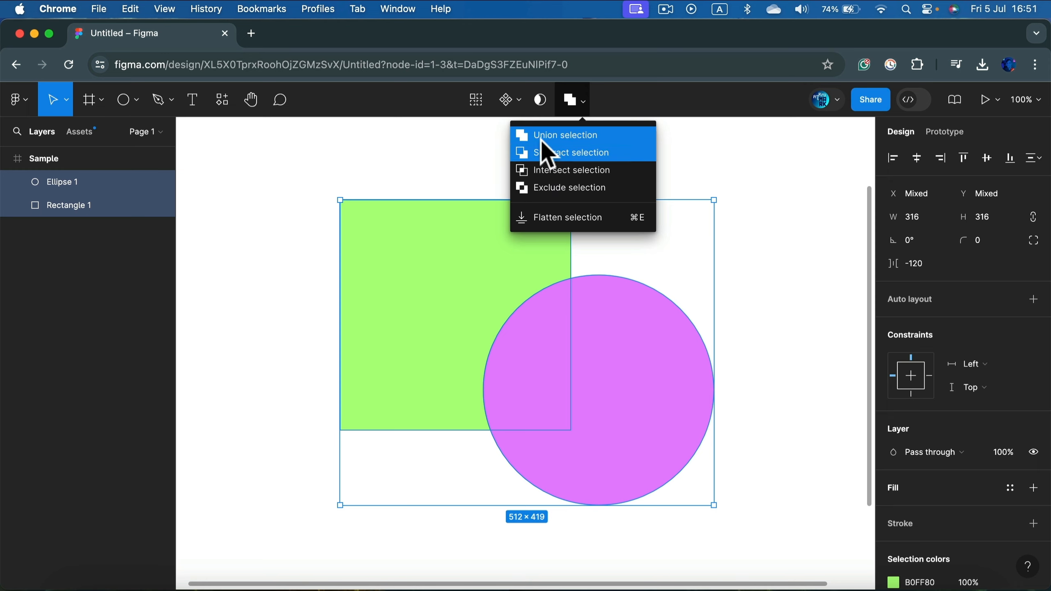
left_click(578, 139)
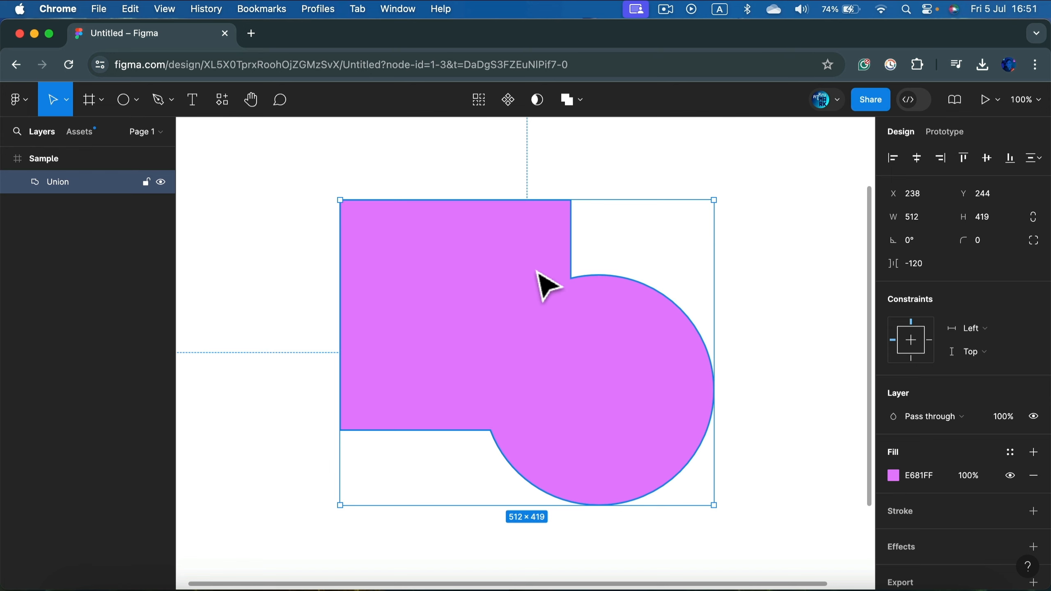
key("super+z")
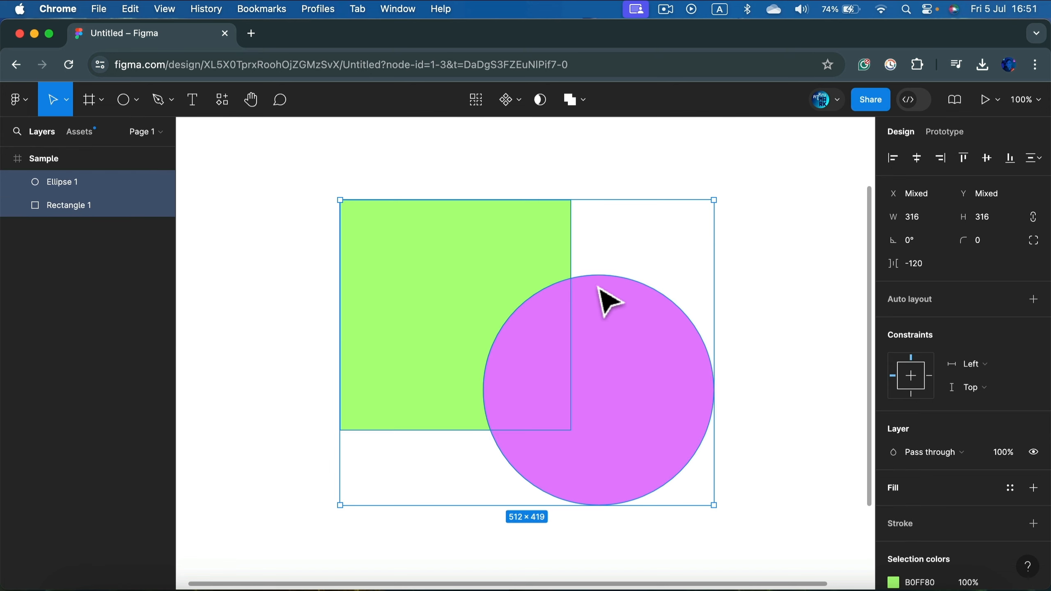
Try subtracting the purple circle from the green square, and undo the subtraction.
left_click(584, 102)
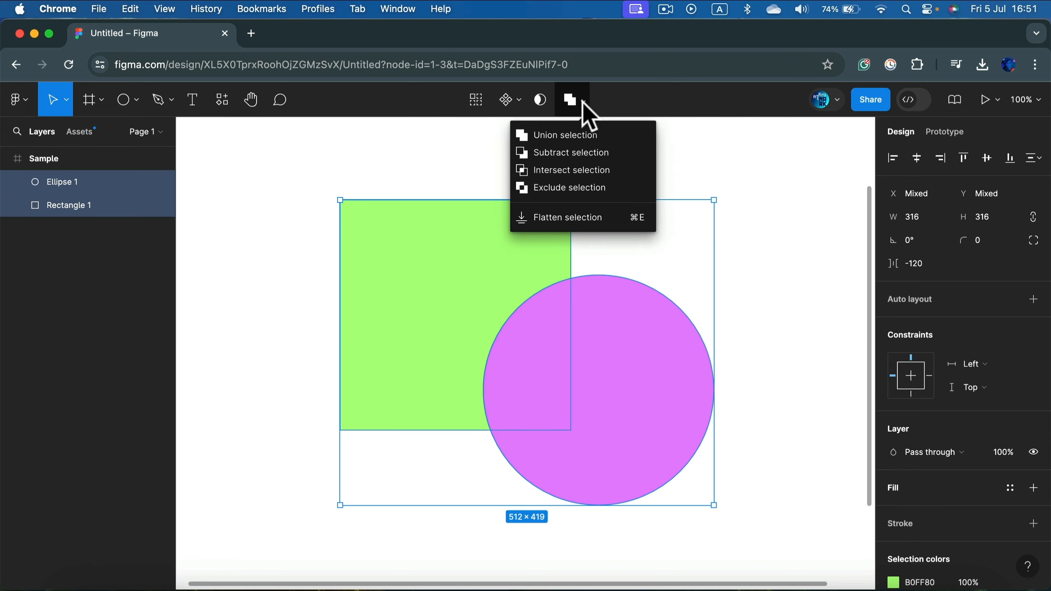
left_click(583, 153)
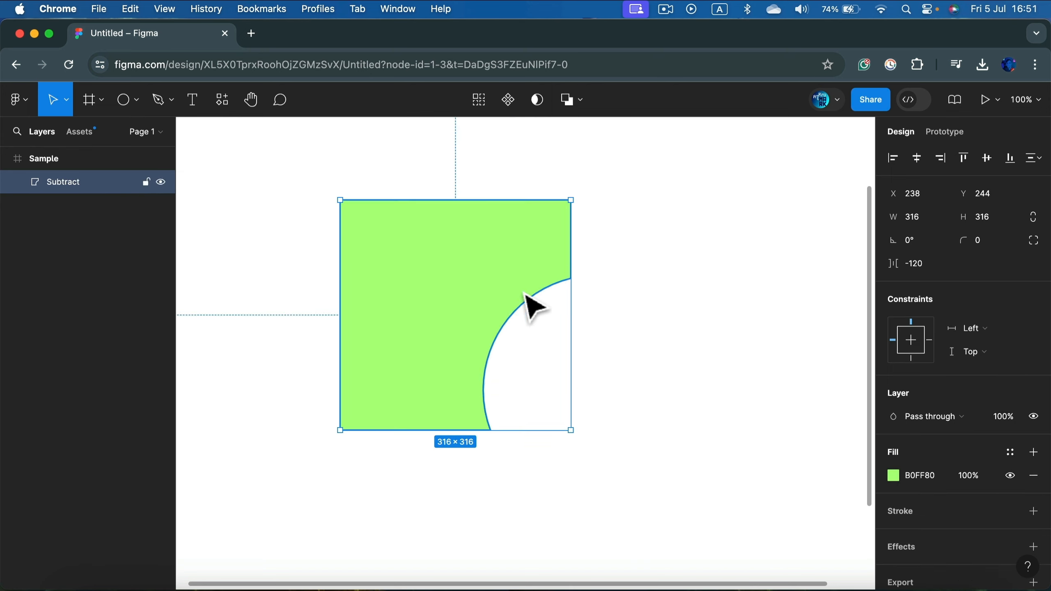
key("super+z")
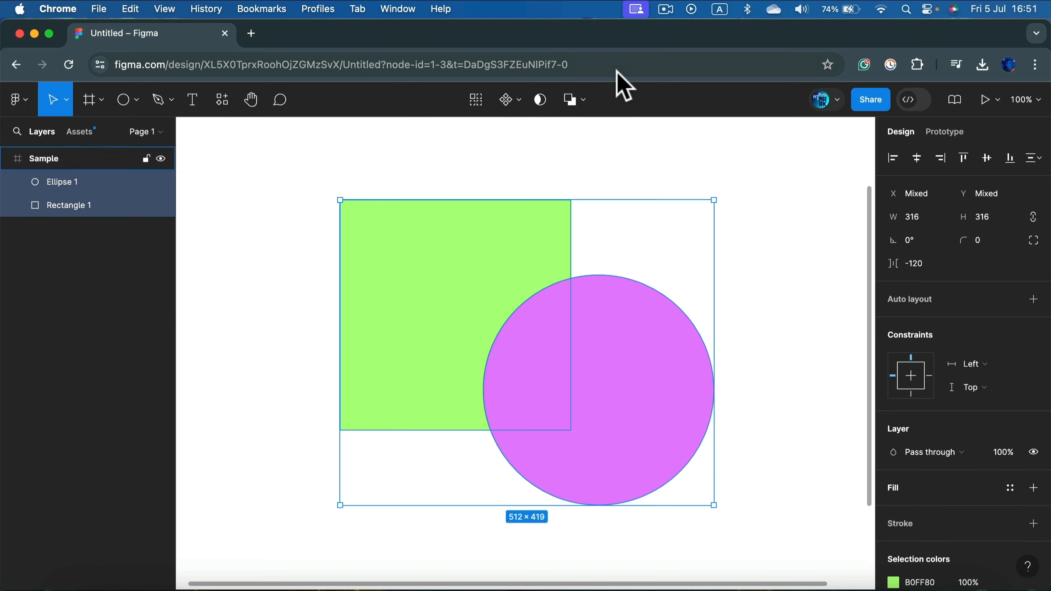
Try an Intersect of the green square and purple circle, and undo it.
left_click(583, 101)
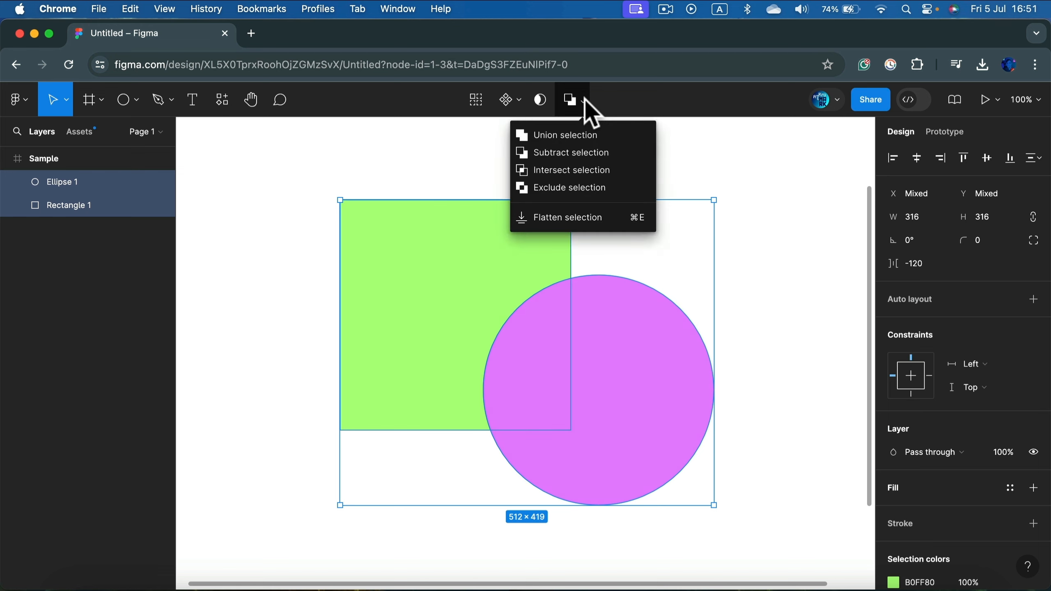
left_click(594, 171)
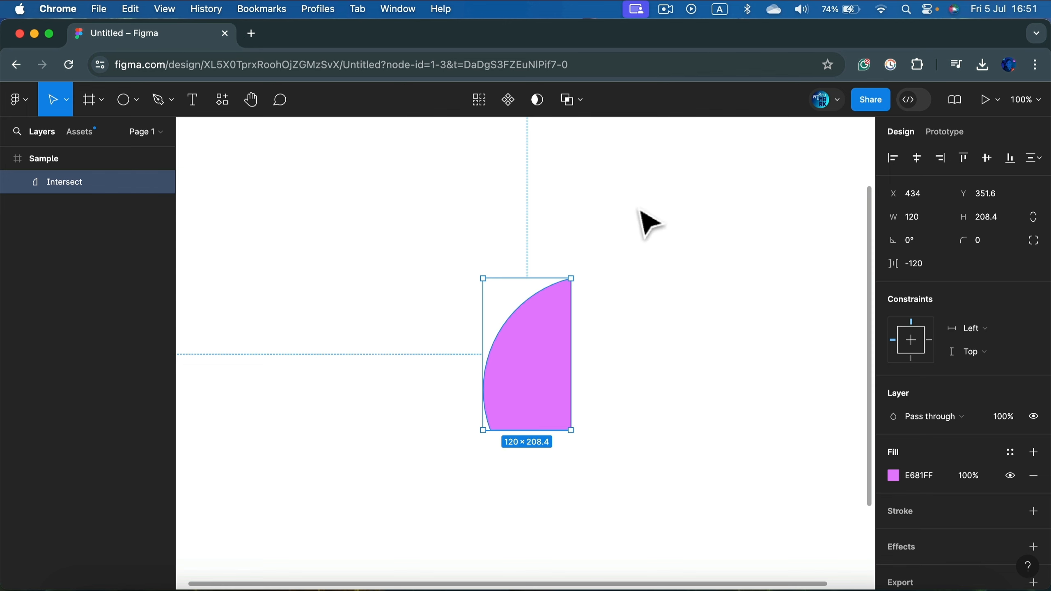
key("super+z")
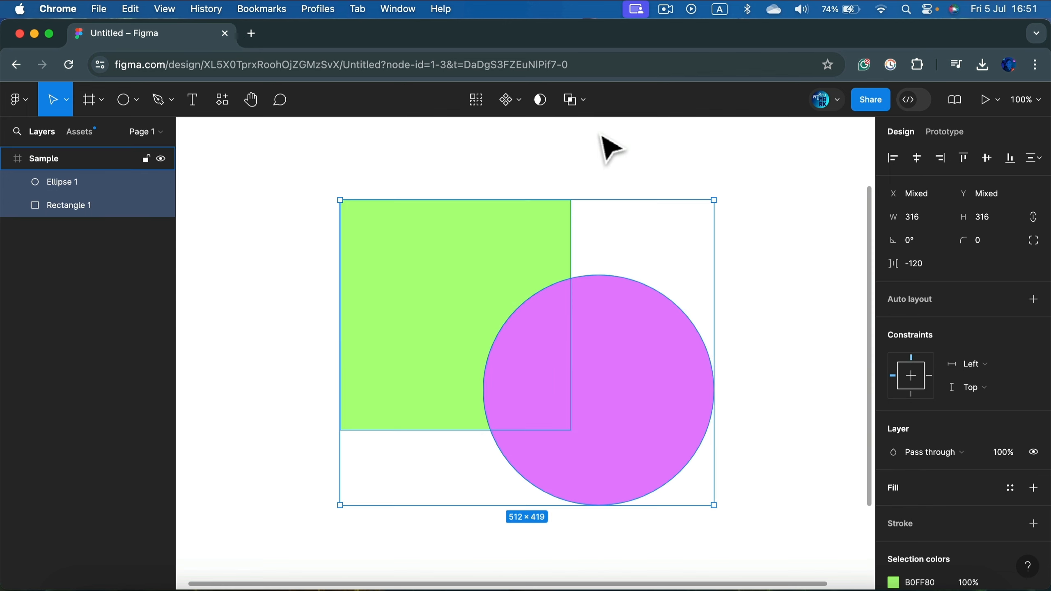
Try an Exclude on the overlapping square and circle, and undo it.
left_click(583, 101)
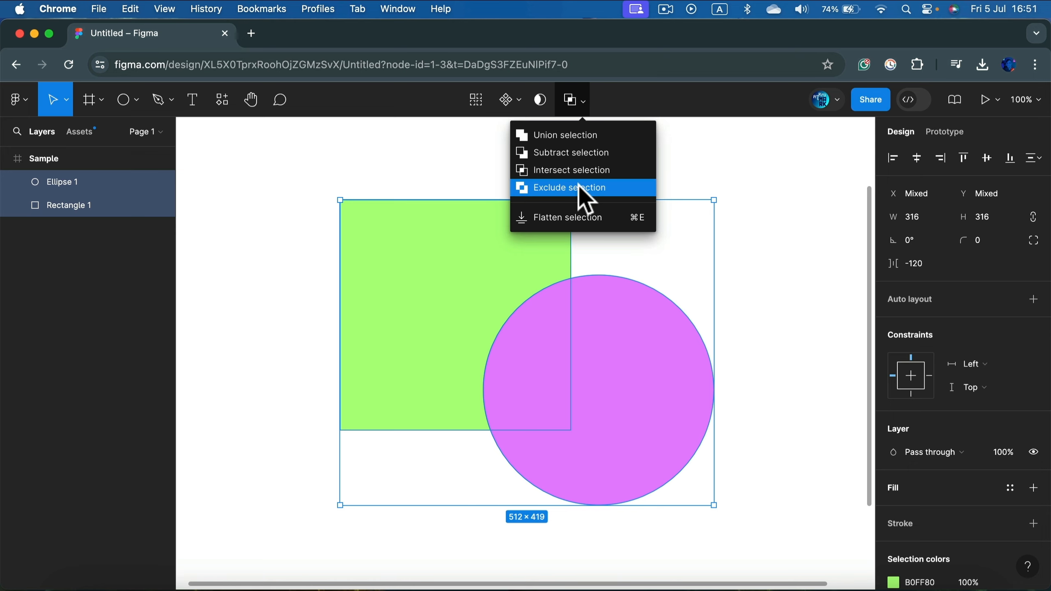
left_click(541, 185)
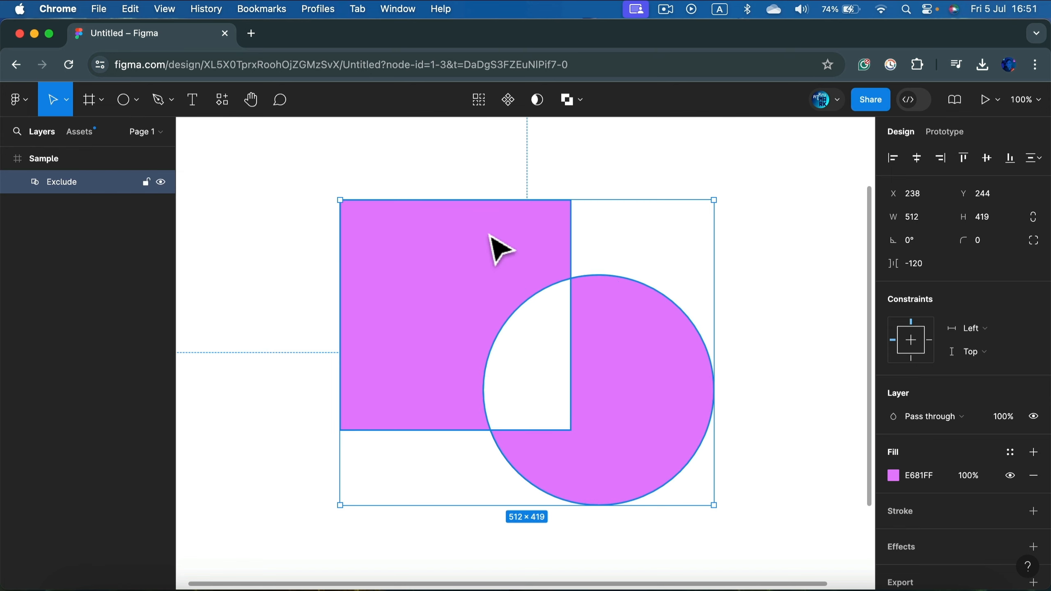
key("super+z")
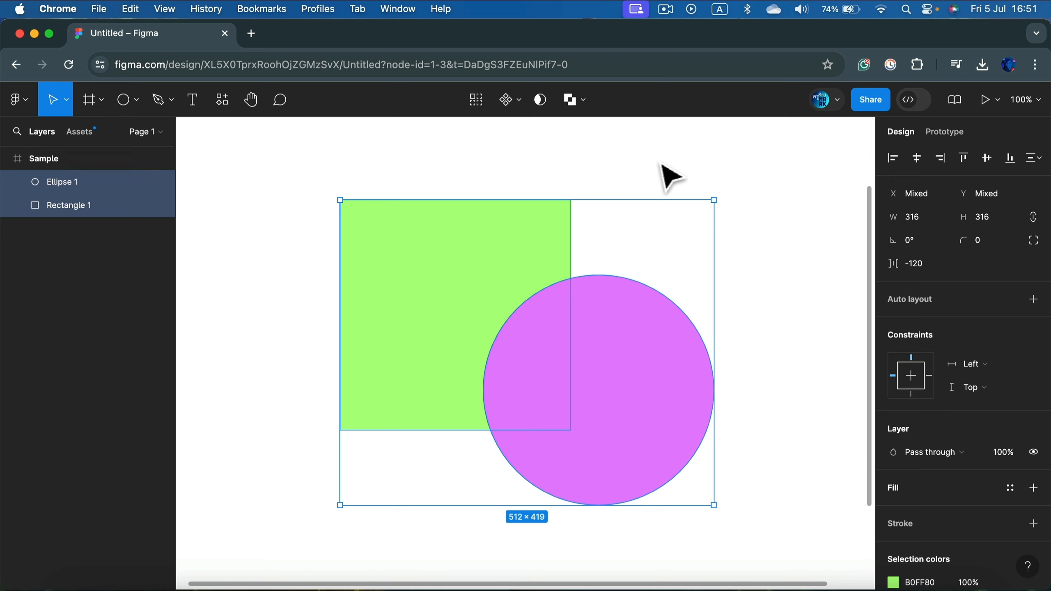
Deselect and reselect both the square and the circle, and show the available boolean operations.
left_click(328, 150)
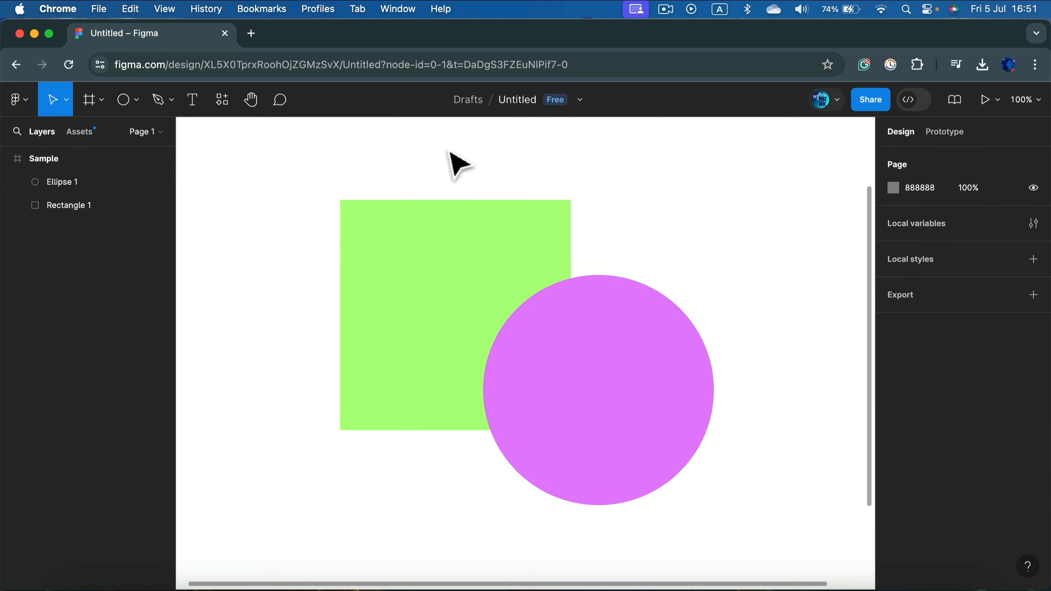
left_click_drag(452, 148, 644, 344)
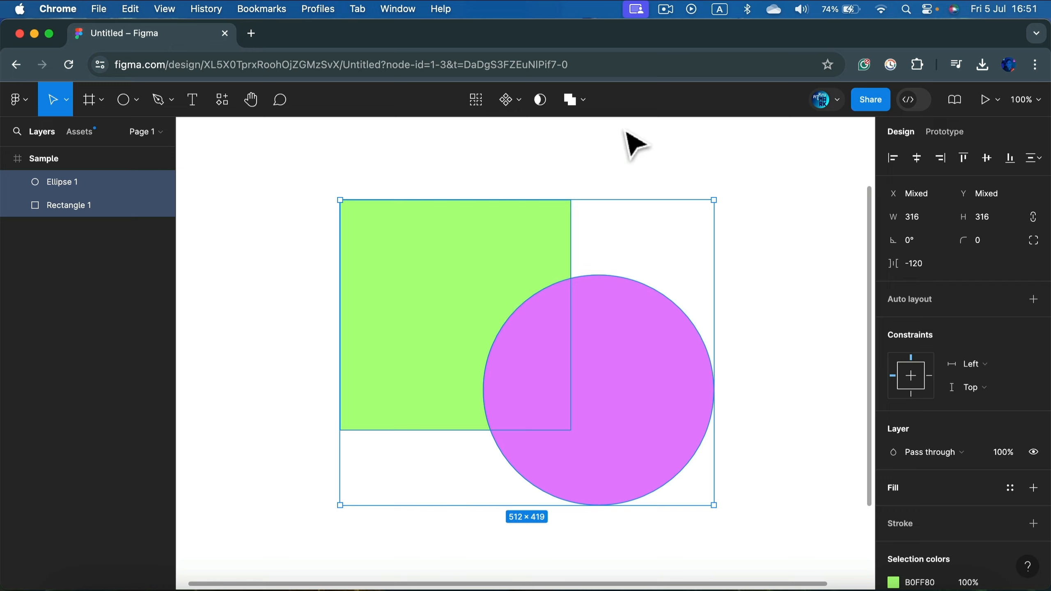
left_click(578, 100)
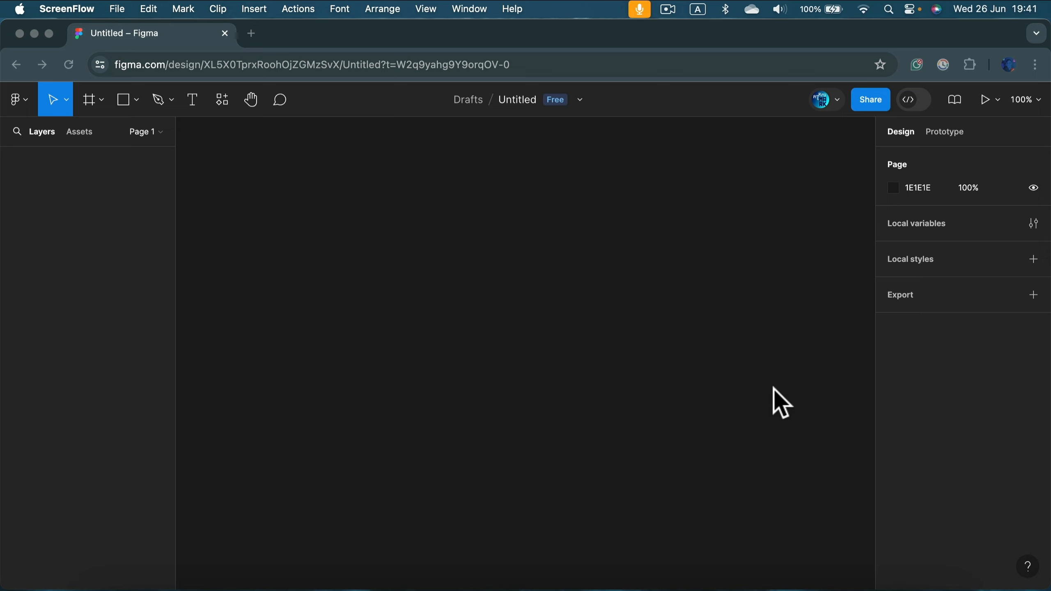
Browse the desktop and phone frame presets and create an iPhone 14 Plus frame.
left_click(92, 99)
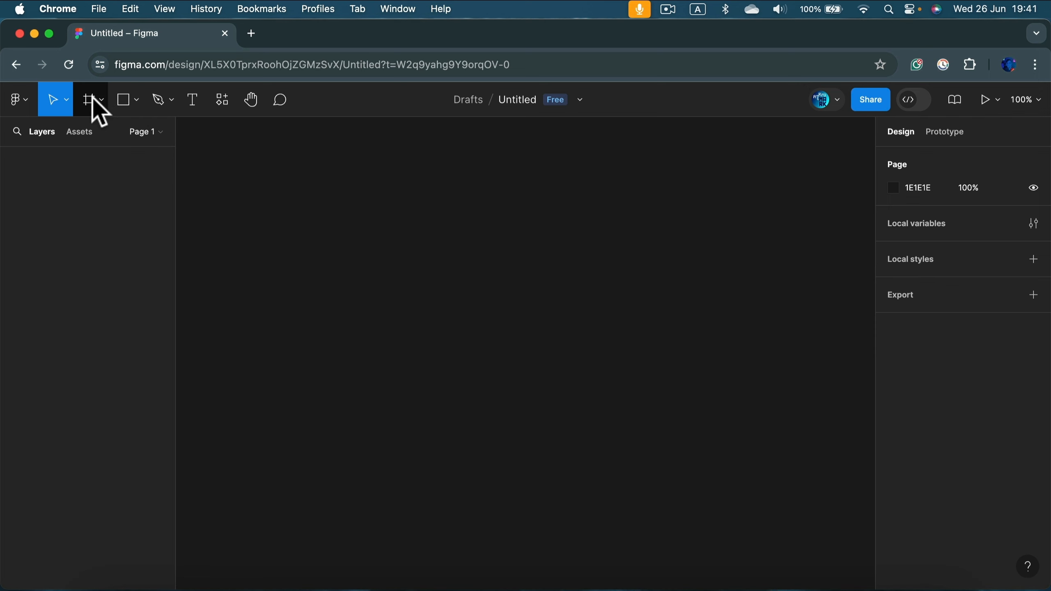
left_click(92, 100)
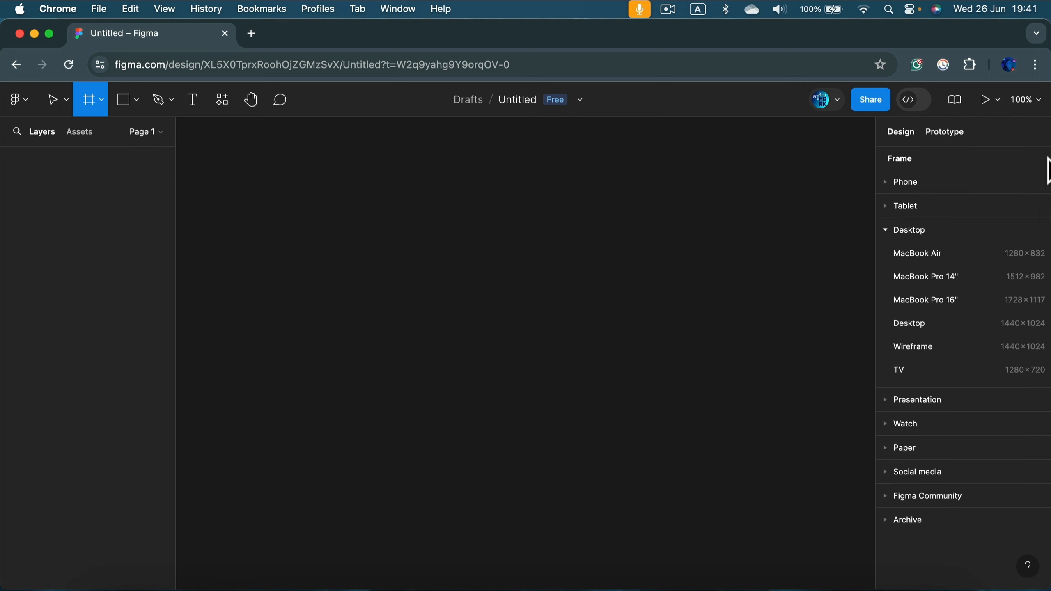
left_click(888, 229)
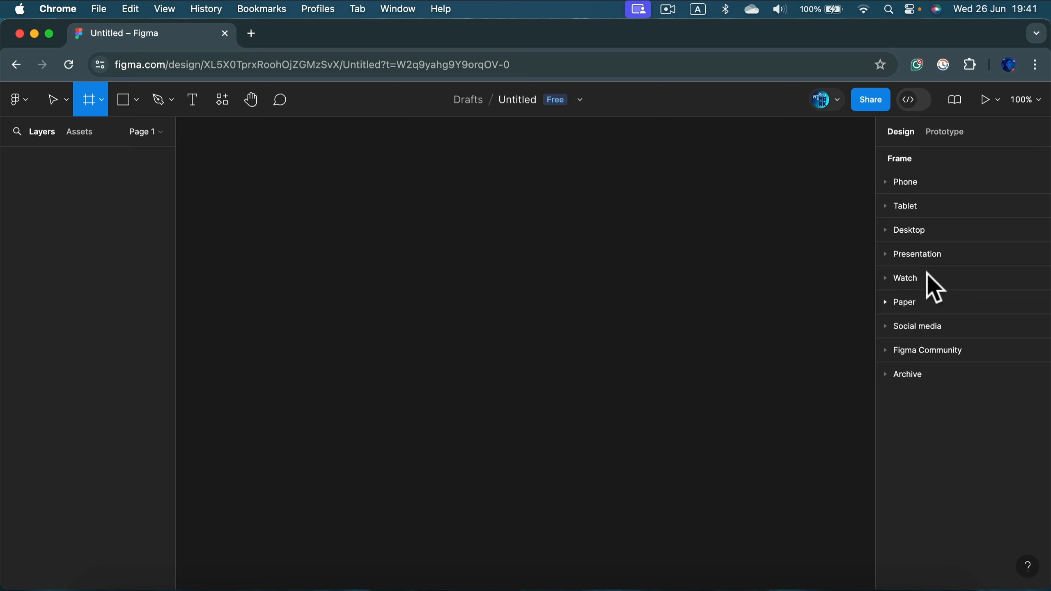
left_click(891, 229)
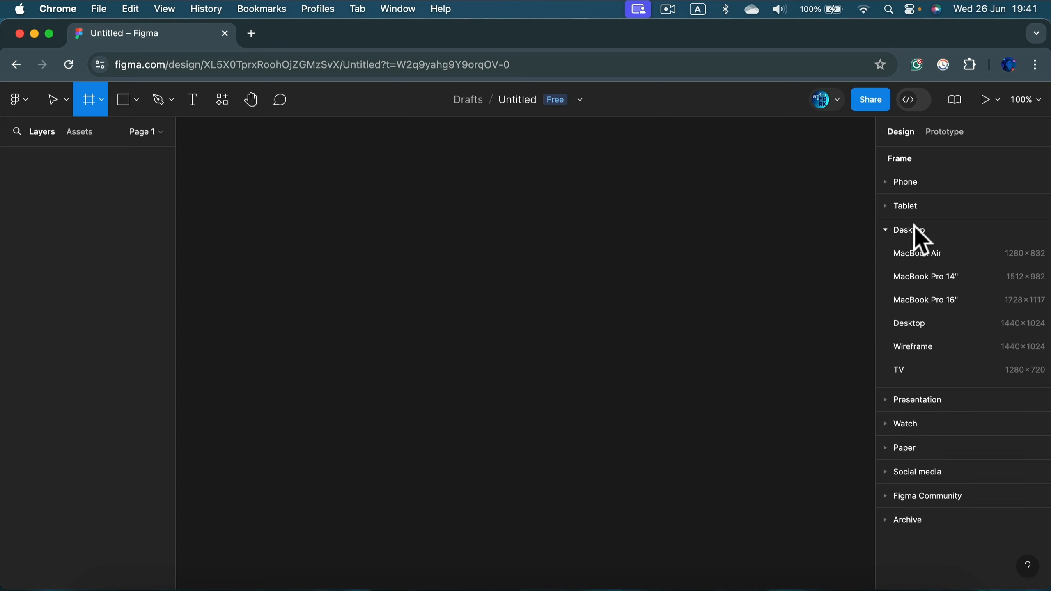
left_click(889, 224)
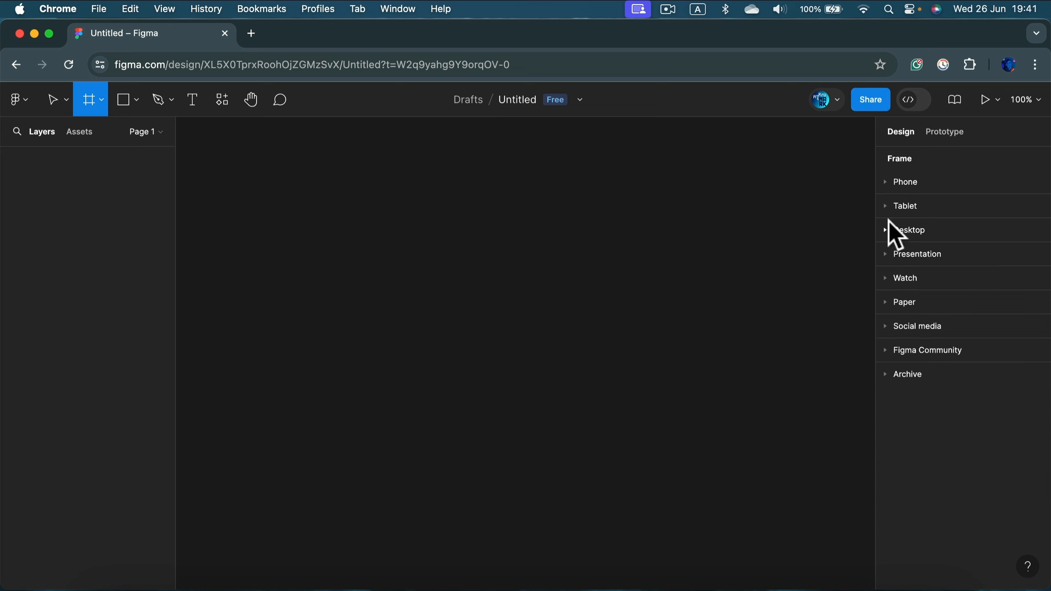
left_click(889, 185)
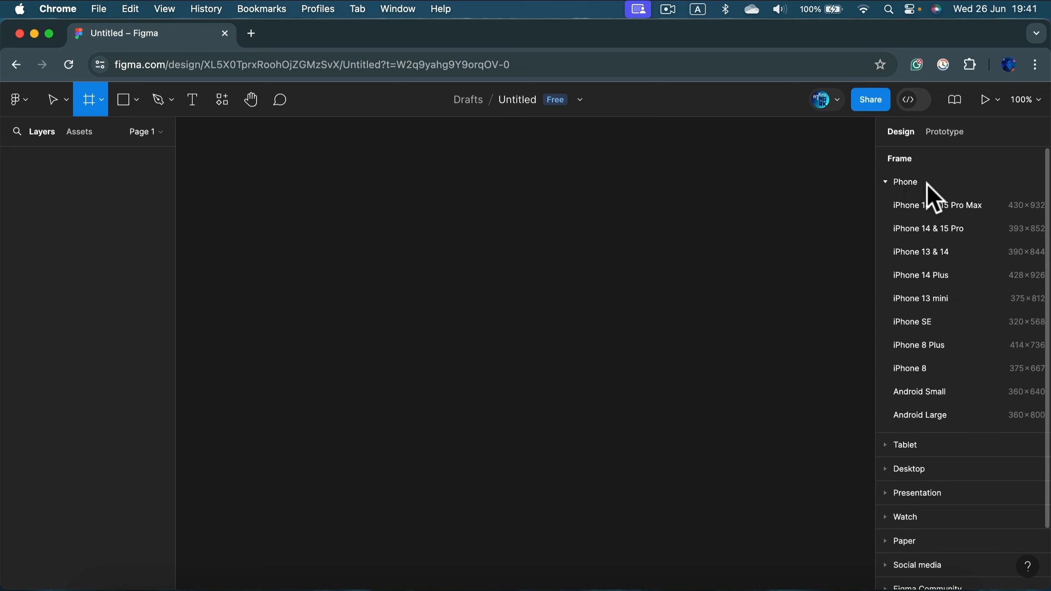
left_click(911, 278)
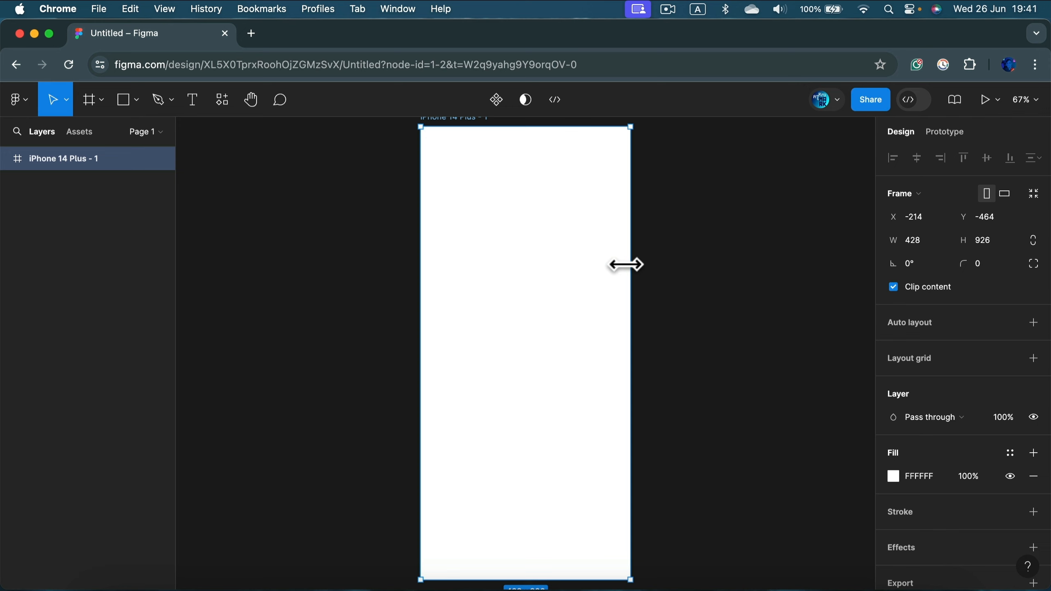
Try a dark red 902424 fill on the iPhone 14 Plus frame, and undo it.
scroll(528, 183, "up", 2)
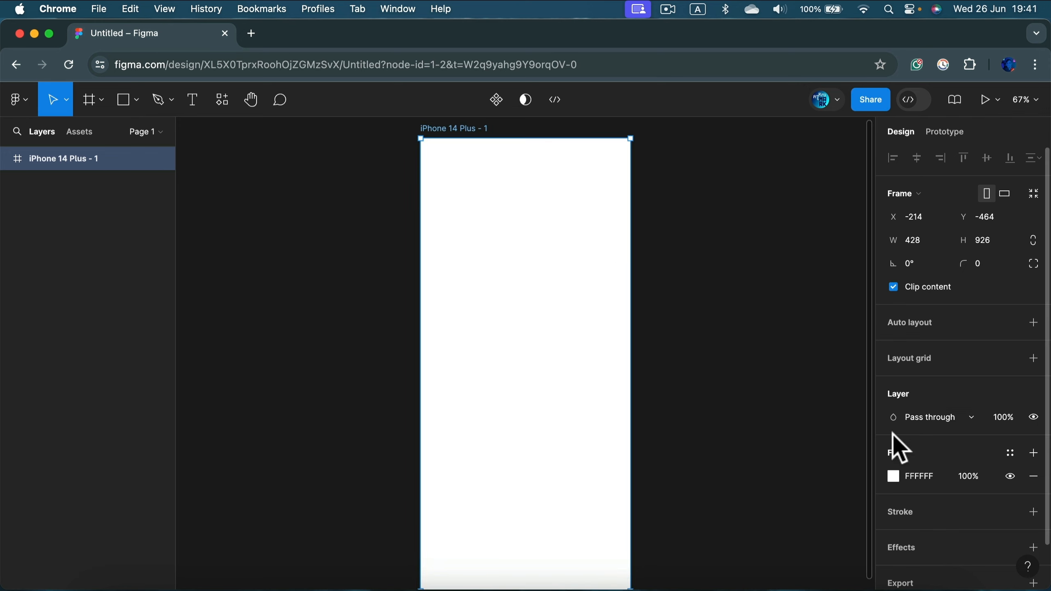
left_click(896, 477)
left_click_drag(754, 283, 823, 274)
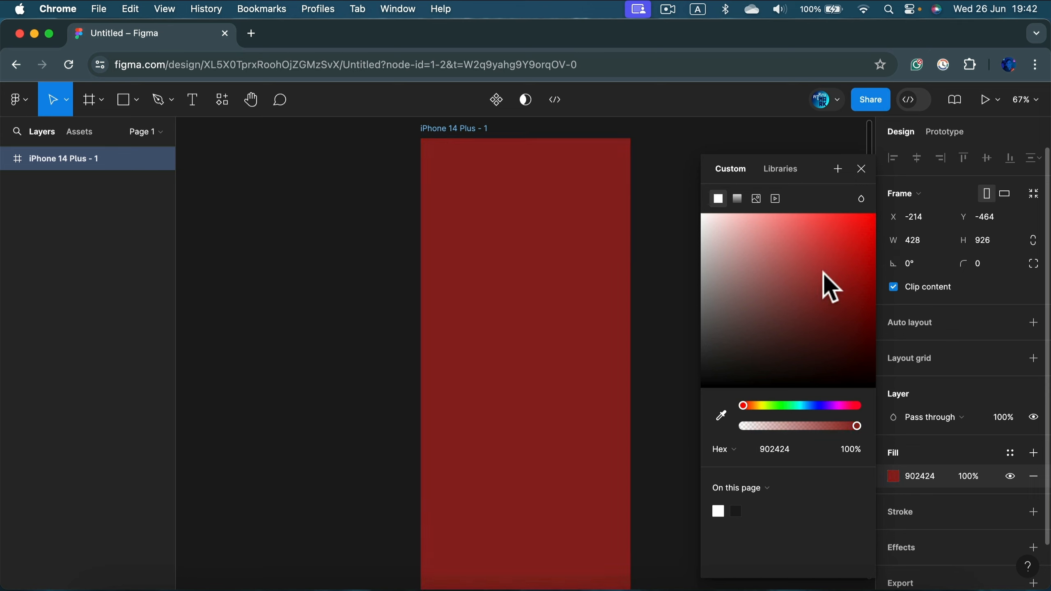
key("super+z")
Try a bright green 00FF29 hue with the linear gradient, image and video fill types on the phone frame.
left_click_drag(747, 407, 785, 408)
left_click(738, 198)
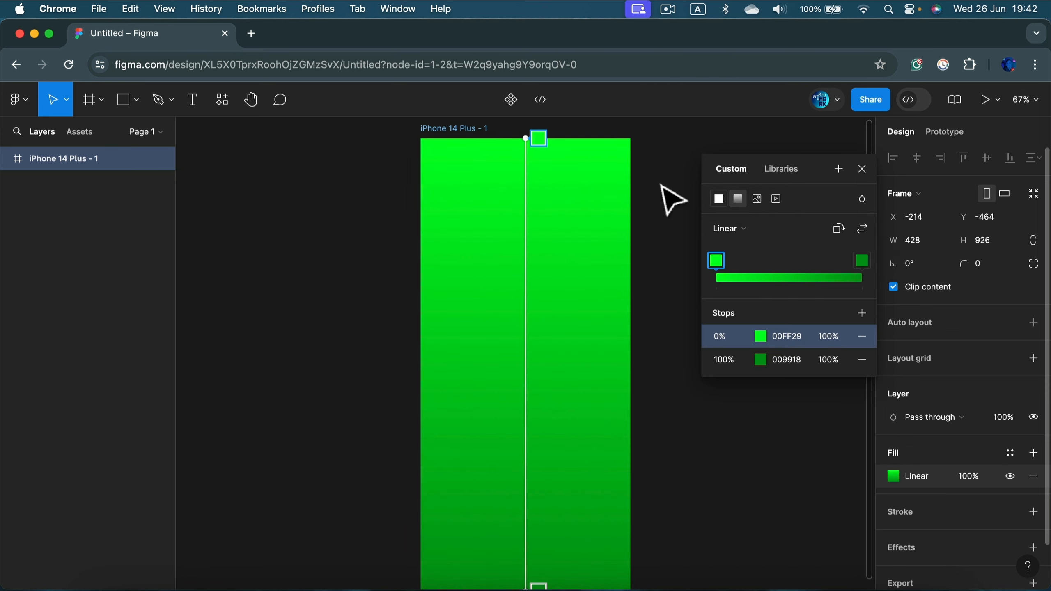
left_click(757, 199)
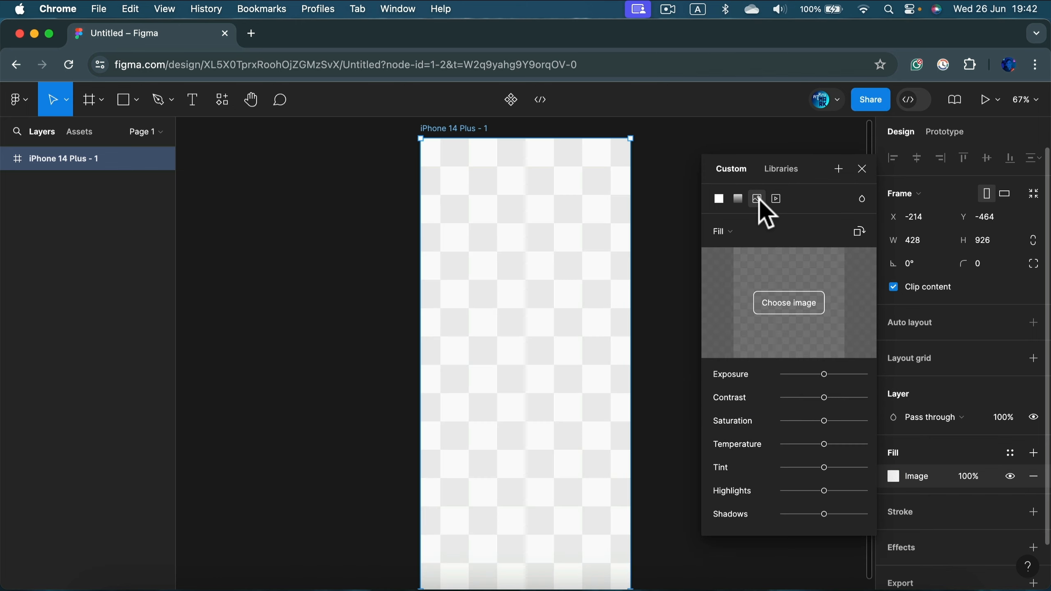
left_click(777, 200)
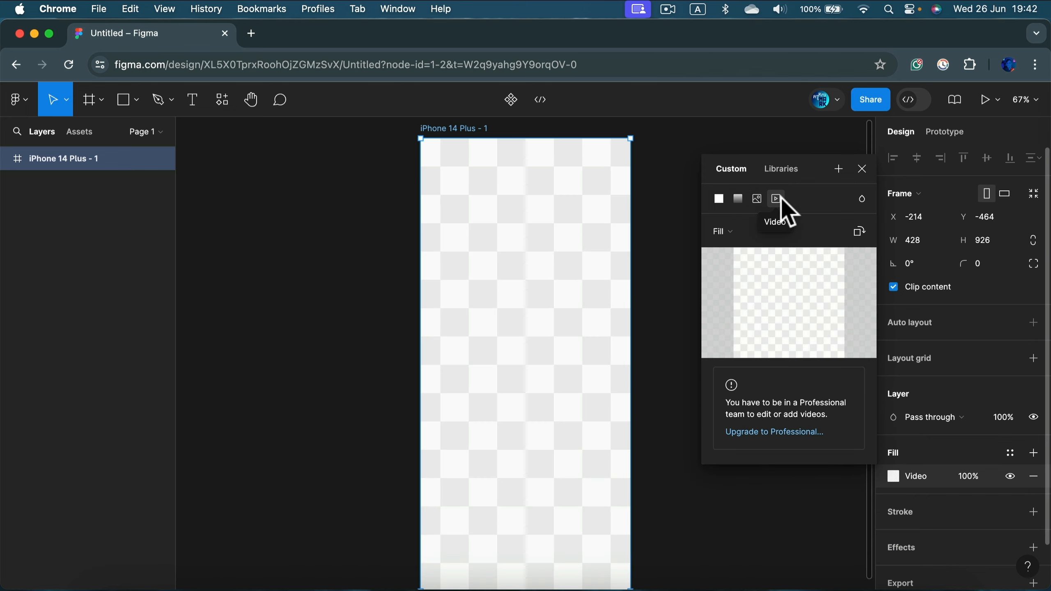
Set the phone frame's fill to solid light blue A2EEFF and close the colour picker.
left_click(719, 199)
left_click_drag(786, 406, 804, 406)
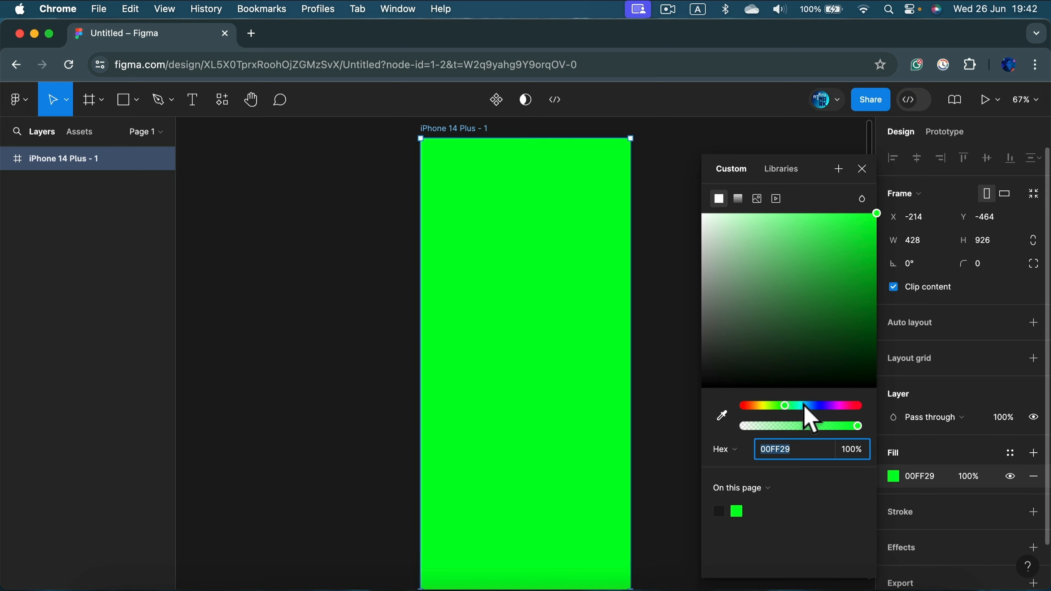
left_click_drag(821, 285, 764, 212)
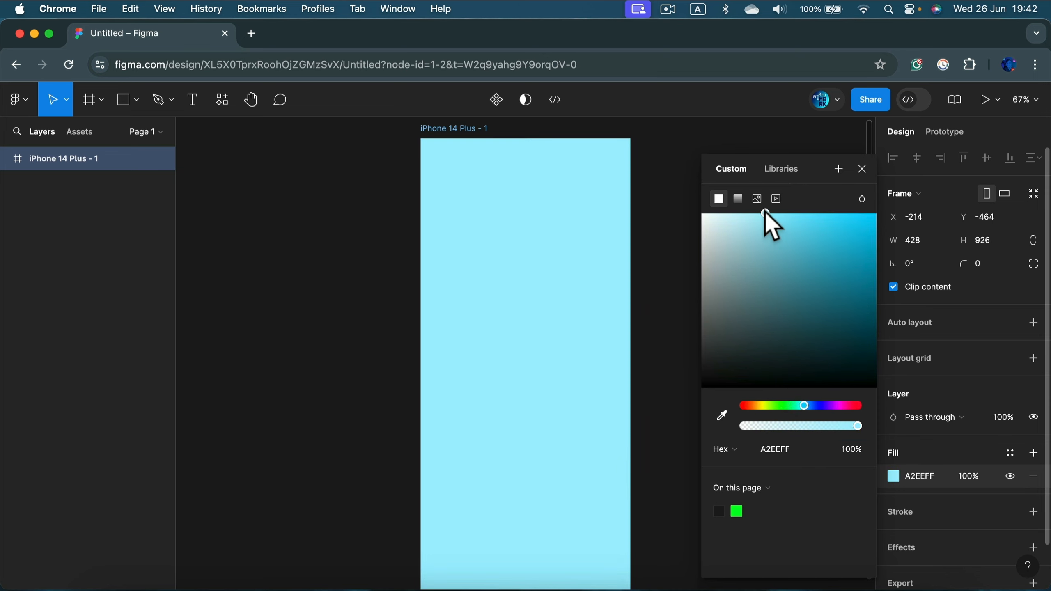
left_click(862, 168)
Set the page background colour to mid grey 888888.
left_click(752, 176)
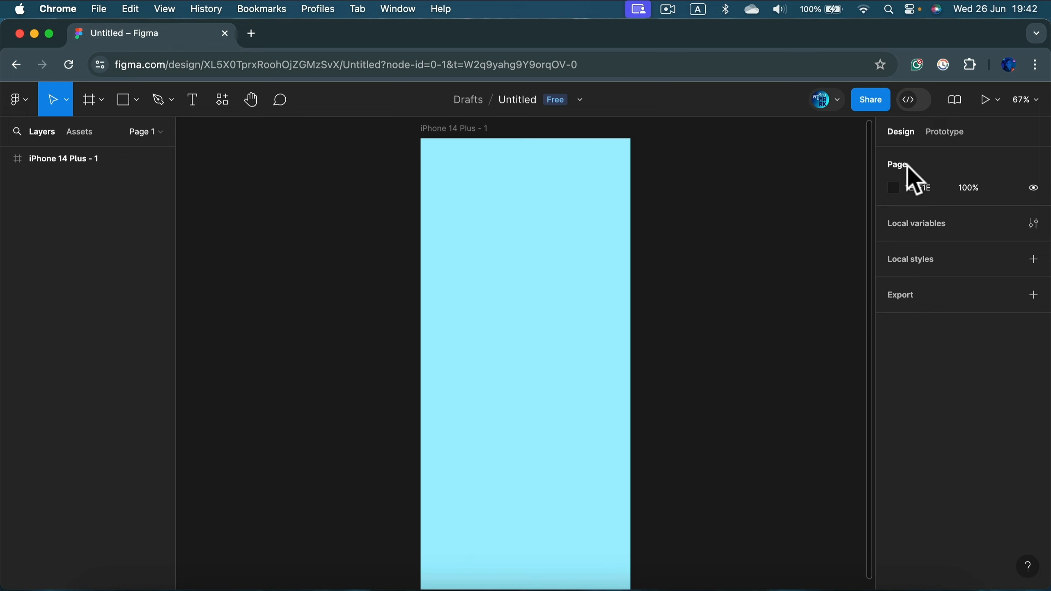
left_click(893, 188)
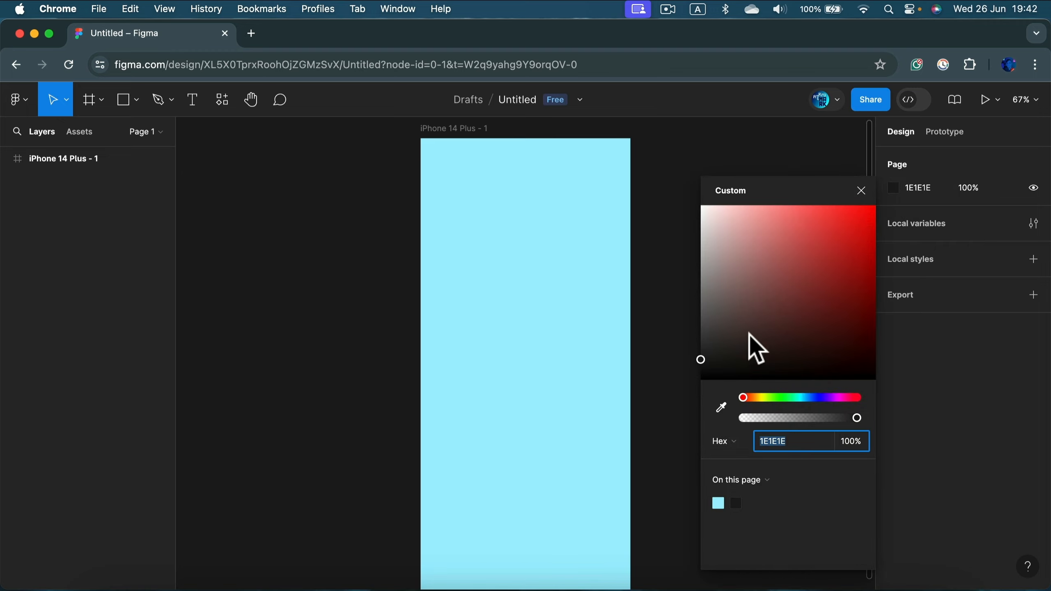
left_click_drag(750, 334, 676, 286)
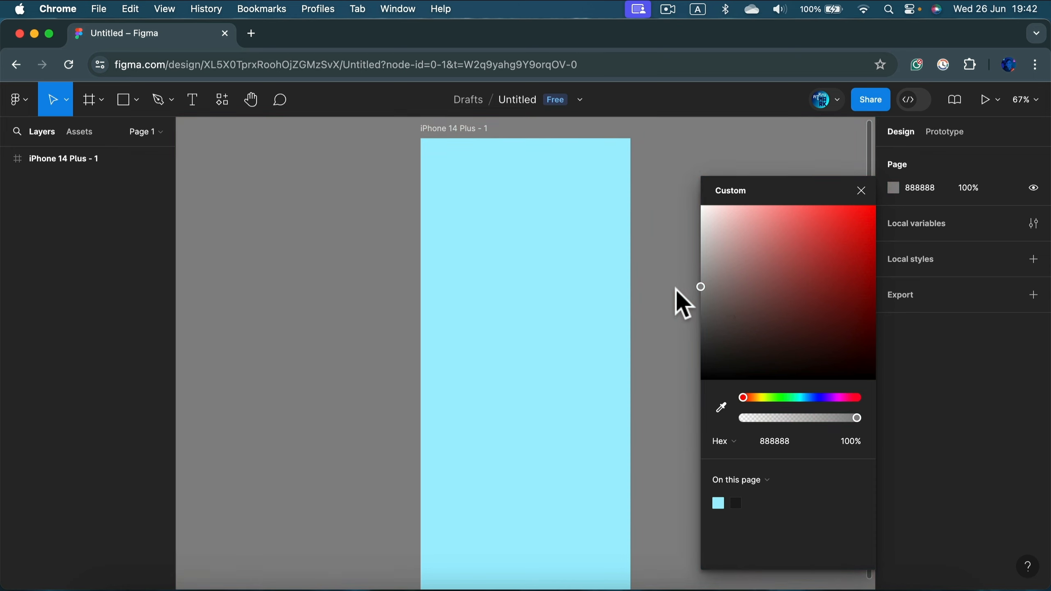
left_click(861, 191)
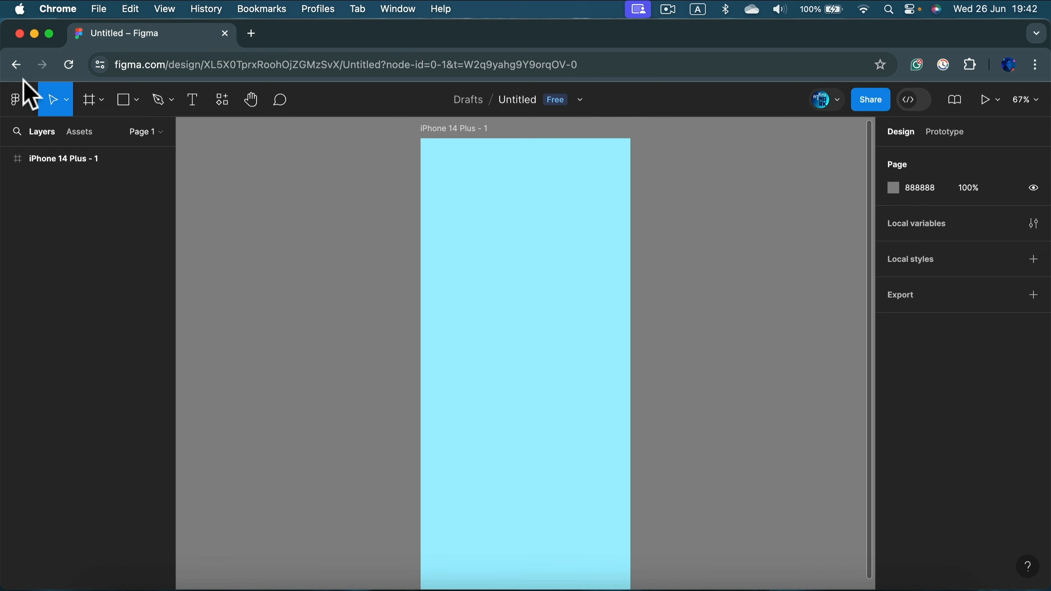
Add a second iPhone 14 Plus frame beside the light blue one.
left_click(91, 101)
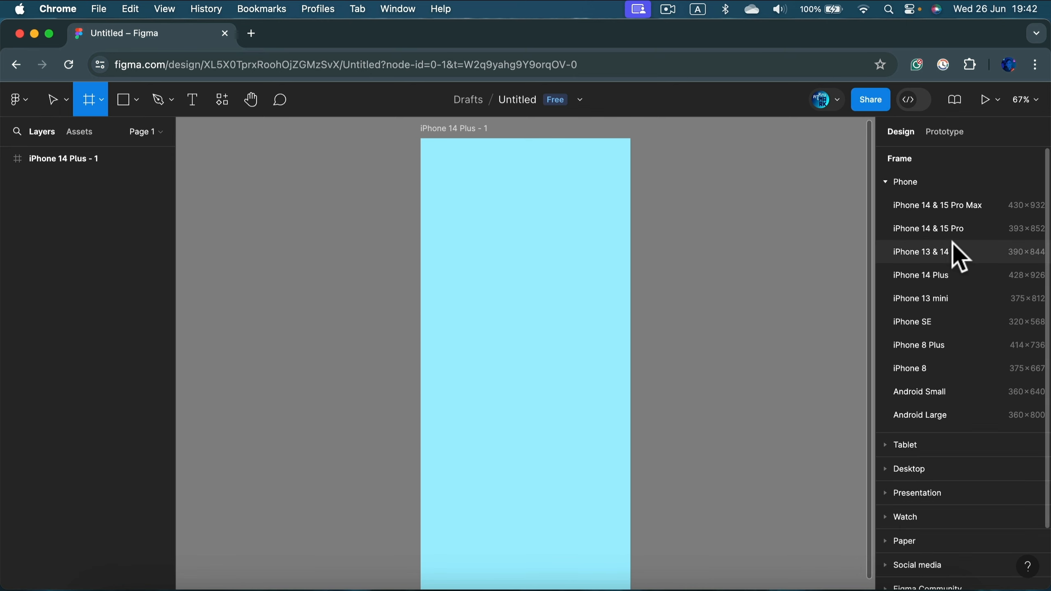
left_click(957, 274)
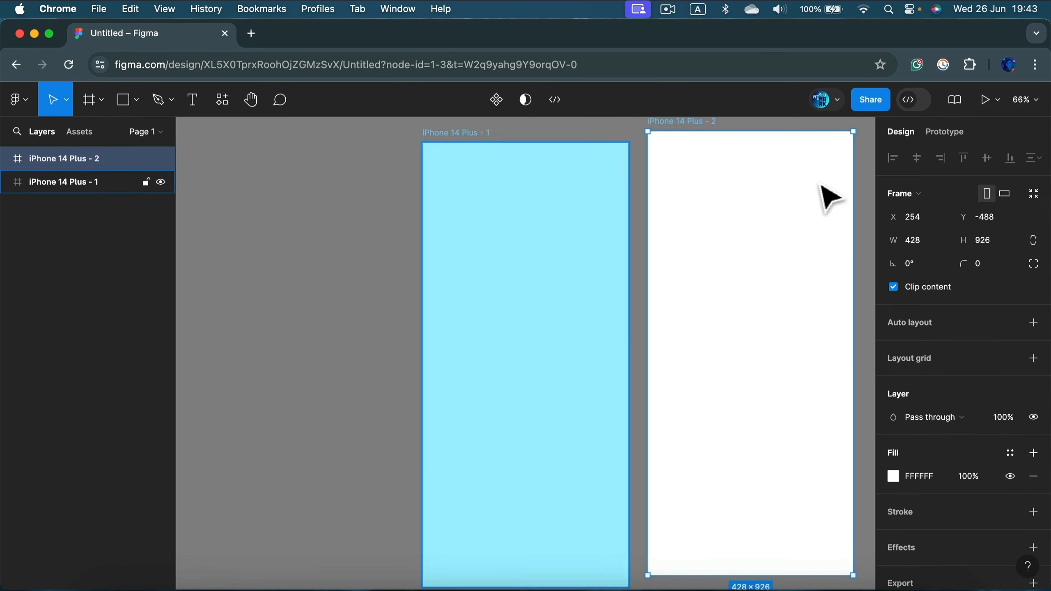
scroll(741, 254, "down", 2)
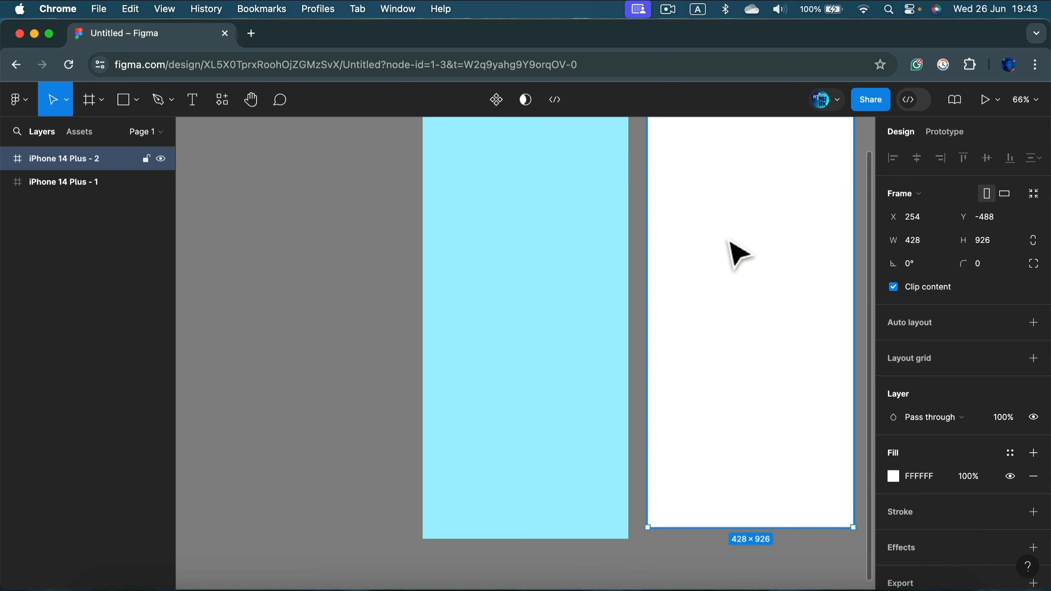
scroll(740, 266, "up", 2)
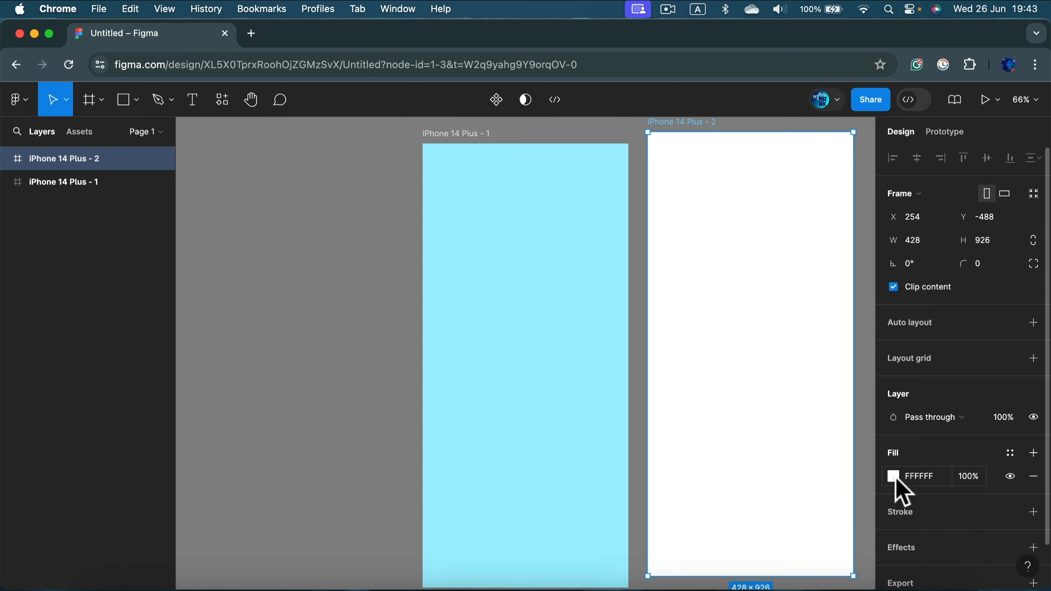
Try a red FF5050 fill on the second phone frame.
left_click(895, 481)
left_click_drag(782, 282, 821, 201)
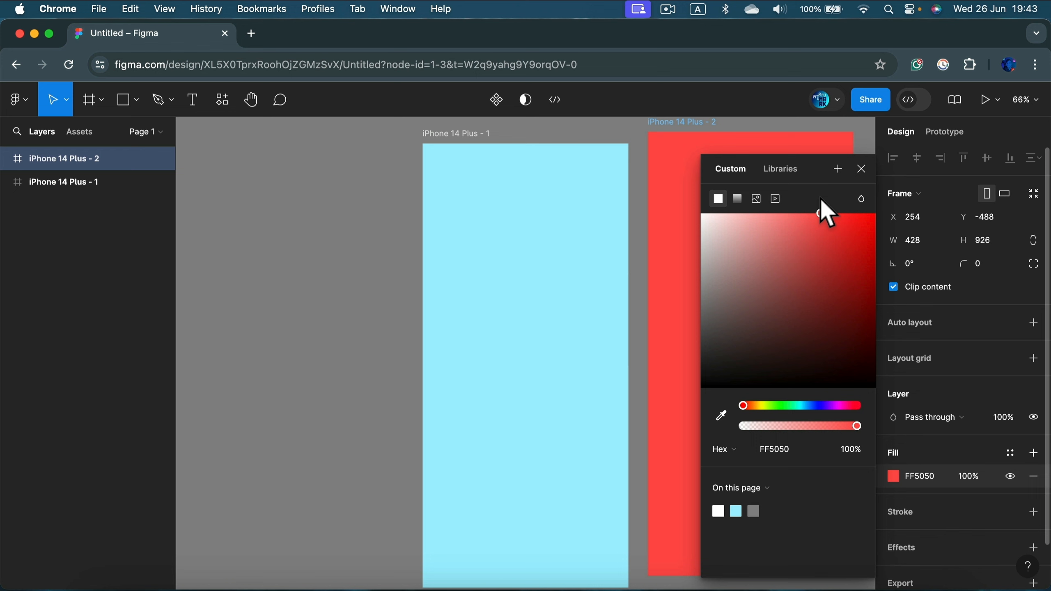
left_click(325, 205)
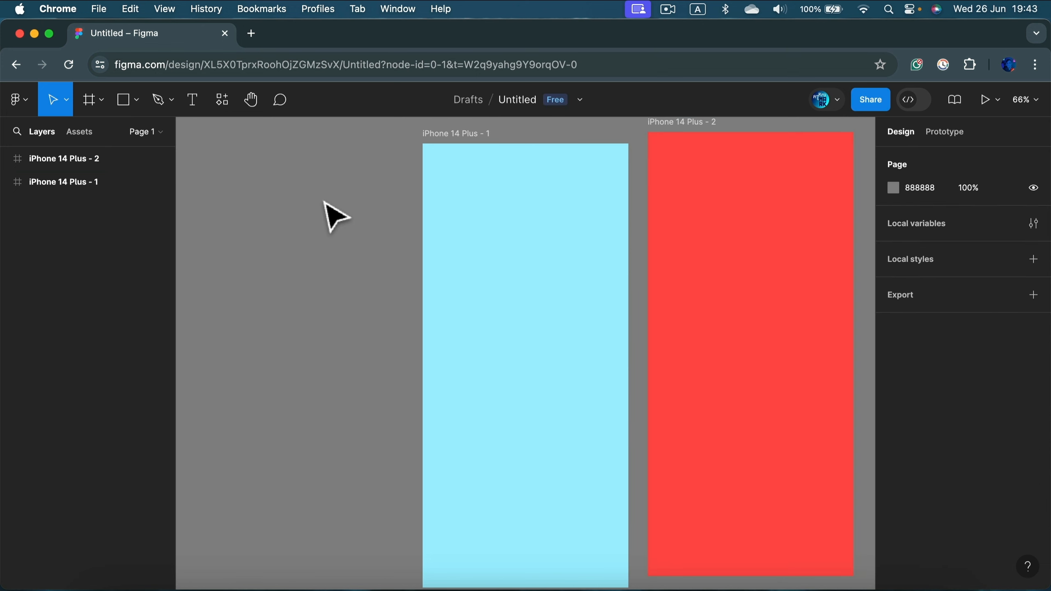
Set the second phone frame's fill to red FD5555.
left_click(438, 134)
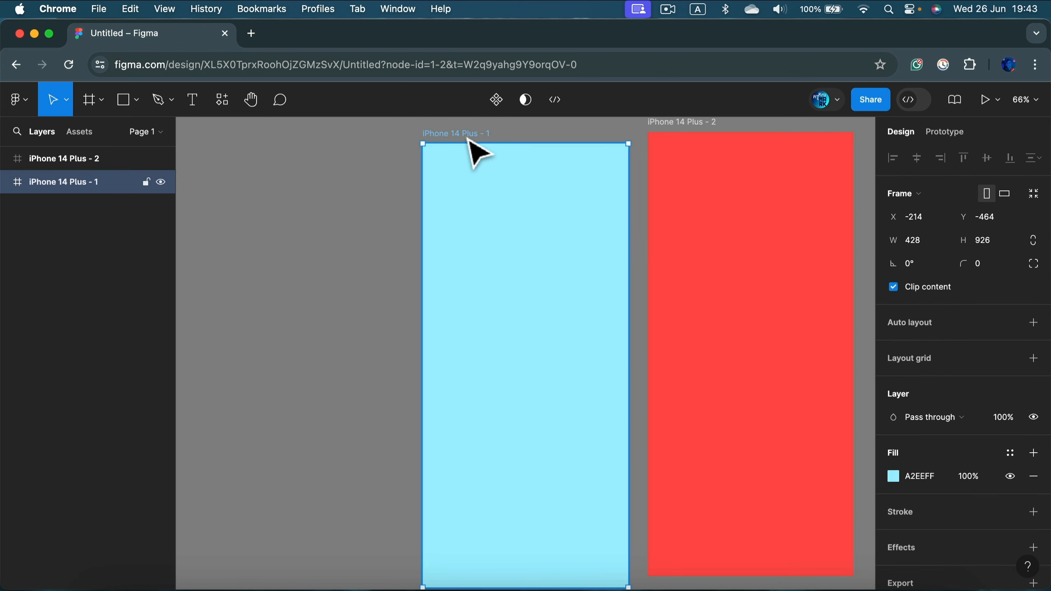
left_click(43, 160)
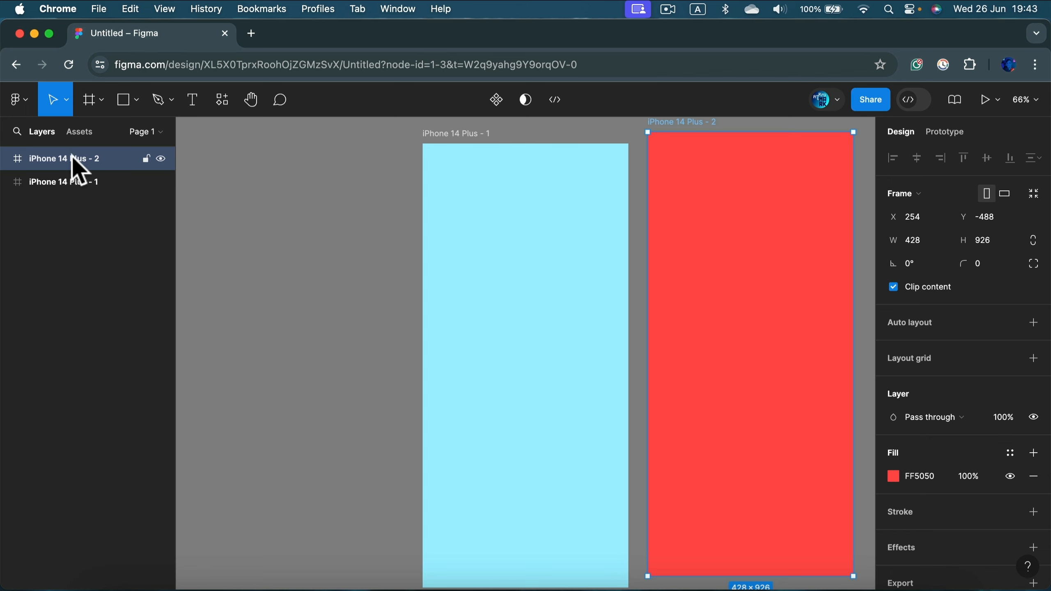
left_click(893, 477)
left_click(818, 284)
left_click_drag(827, 288, 817, 217)
left_click(363, 224)
Move the second phone frame to X 278, Y -464 so its top aligns with the first frame.
left_click(690, 132)
left_click_drag(686, 145, 696, 157)
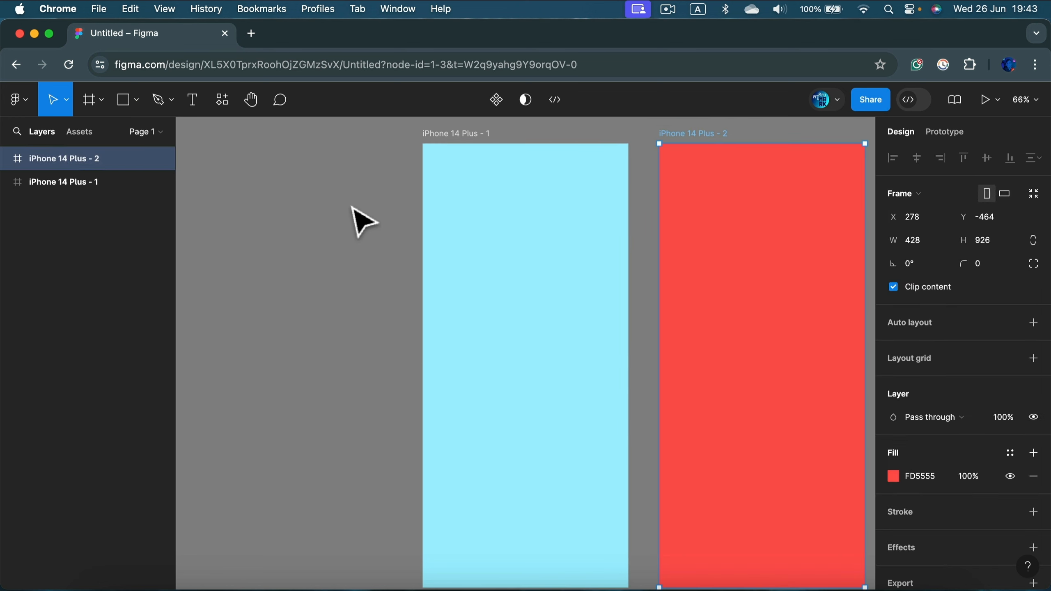
left_click(357, 218)
scroll(347, 211, "down", 1)
scroll(323, 194, "up", 1)
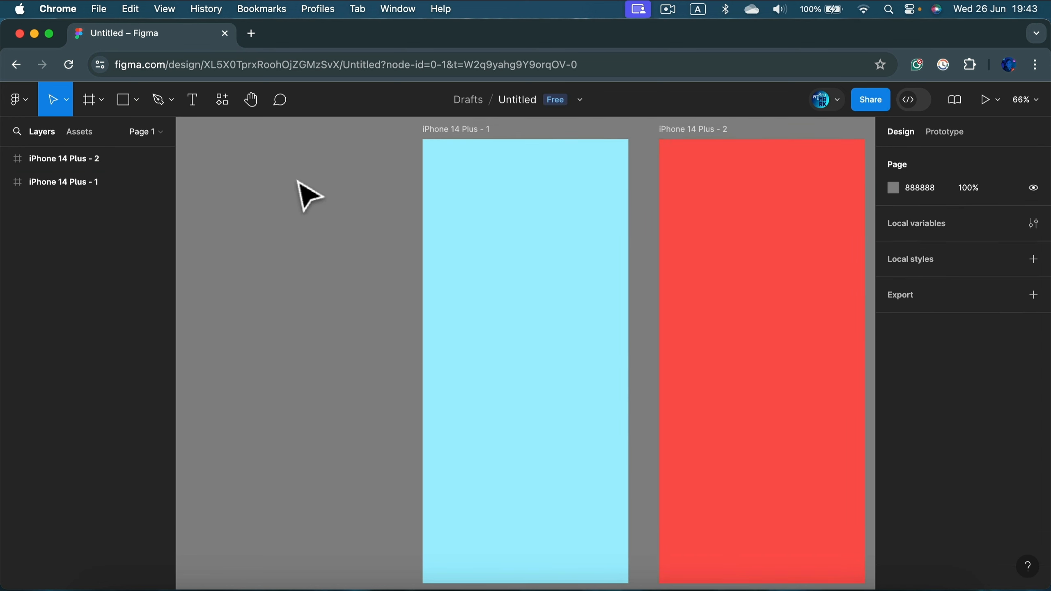
Draw a rectangle in the lower part of the light blue frame and stretch it to full width, 428 × 573.
left_click(139, 100)
left_click(100, 136)
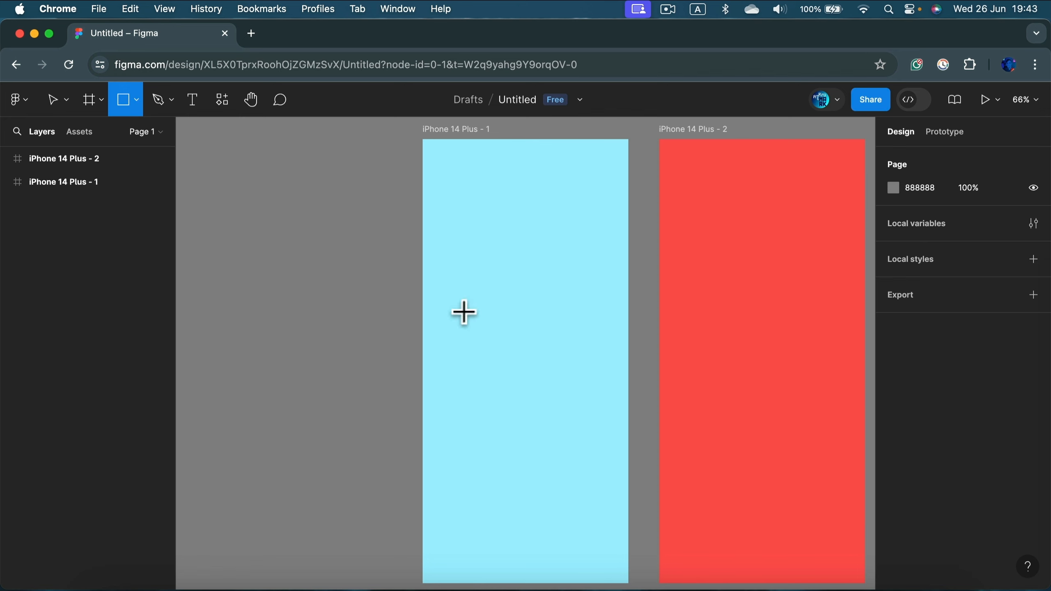
mouse_move(463, 311)
left_mouse_down()
mouse_move(537, 425)
mouse_move(581, 526)
mouse_move(621, 576)
mouse_move(627, 540)
mouse_move(610, 481)
mouse_move(610, 526)
mouse_move(628, 543)
left_mouse_up()
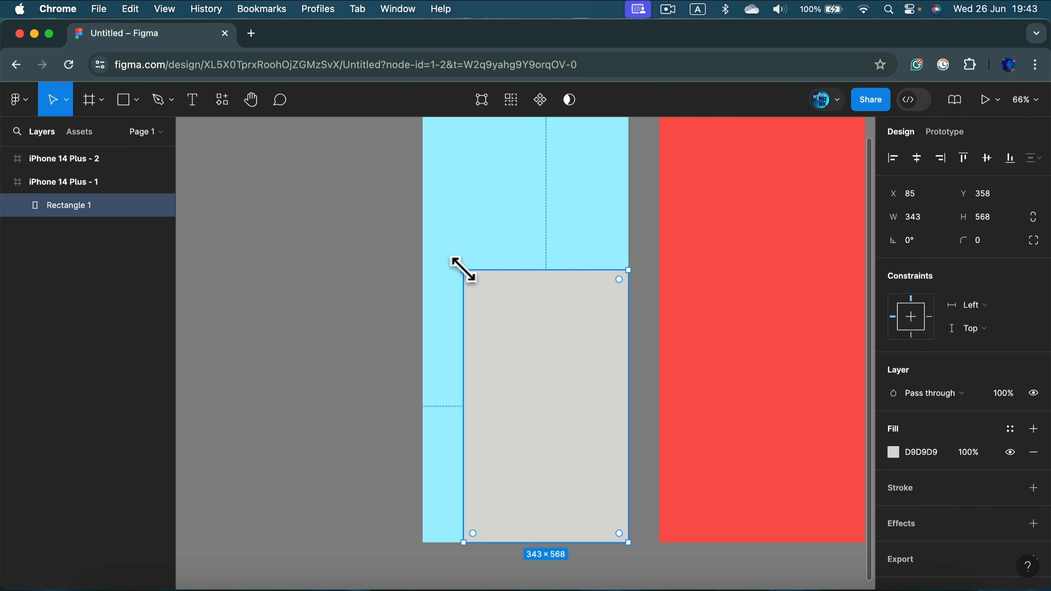
left_click_drag(463, 270, 423, 269)
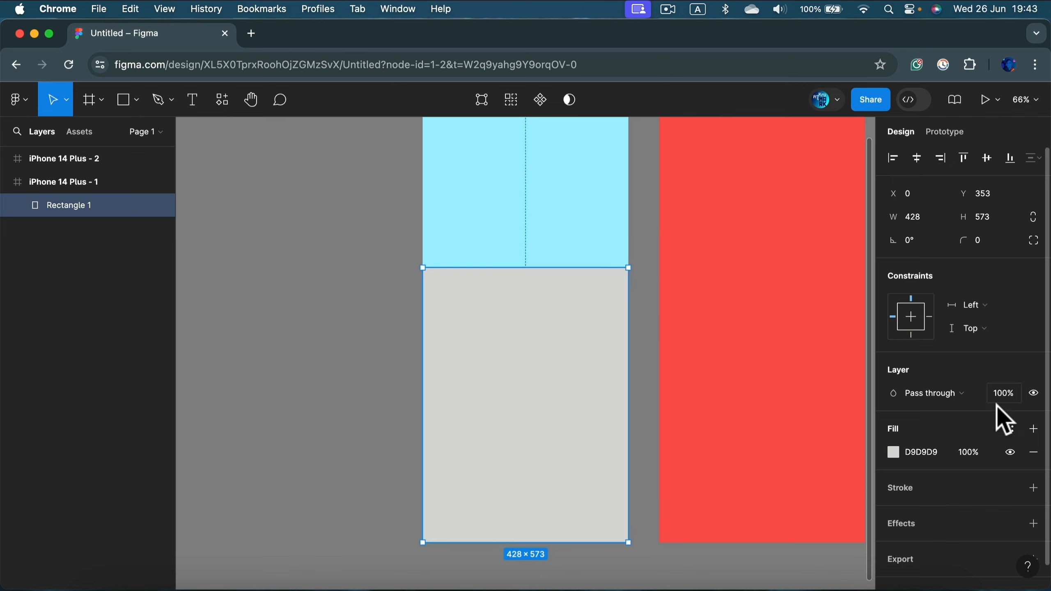
Set the rectangle's fill to dark blue 386395.
left_click(914, 453)
left_click(893, 453)
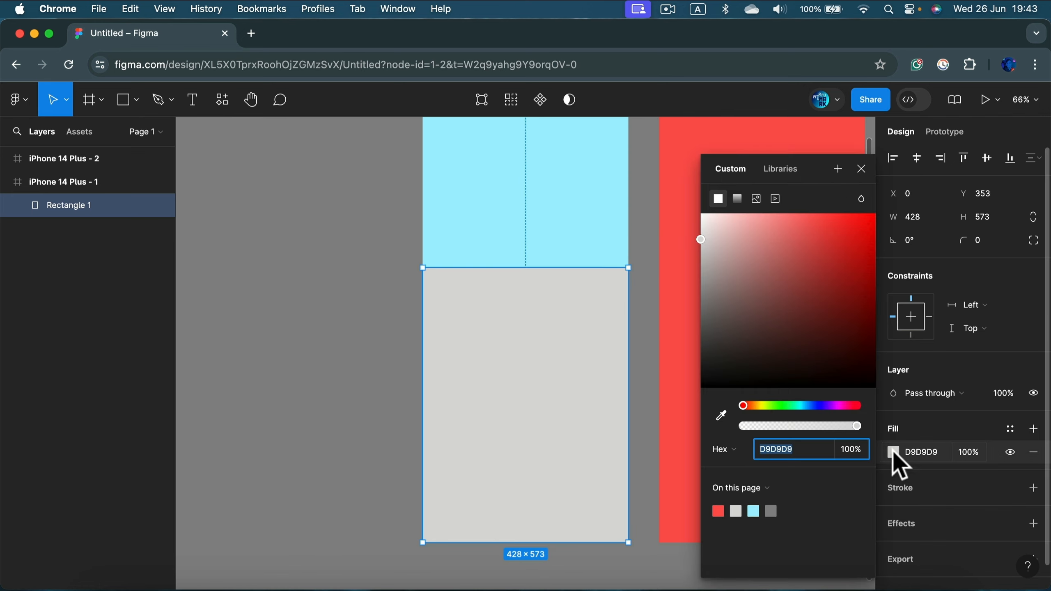
left_click_drag(729, 272, 705, 282)
left_click(810, 405)
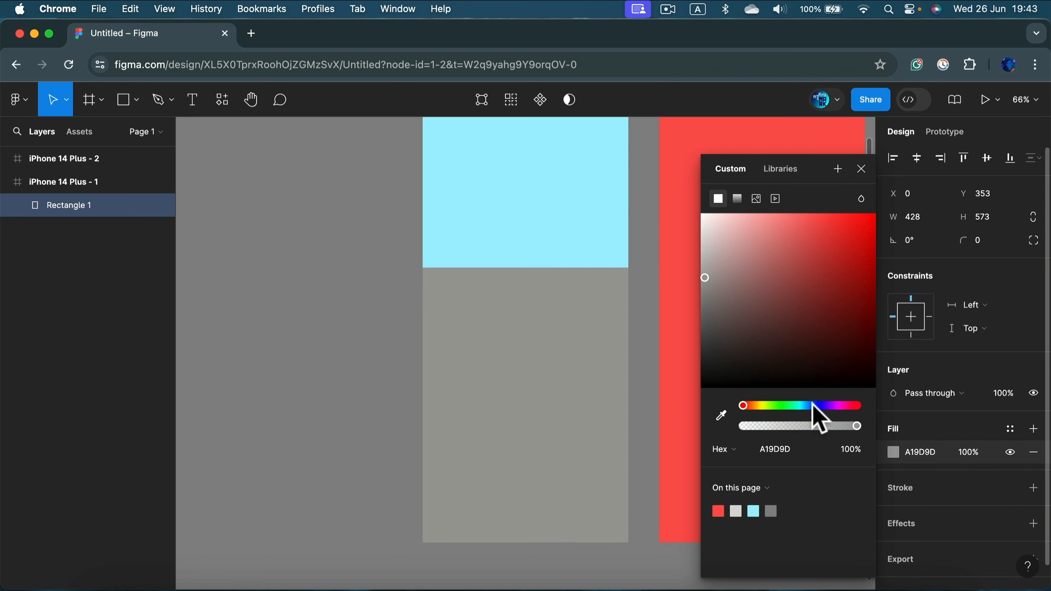
left_click_drag(775, 284, 809, 293)
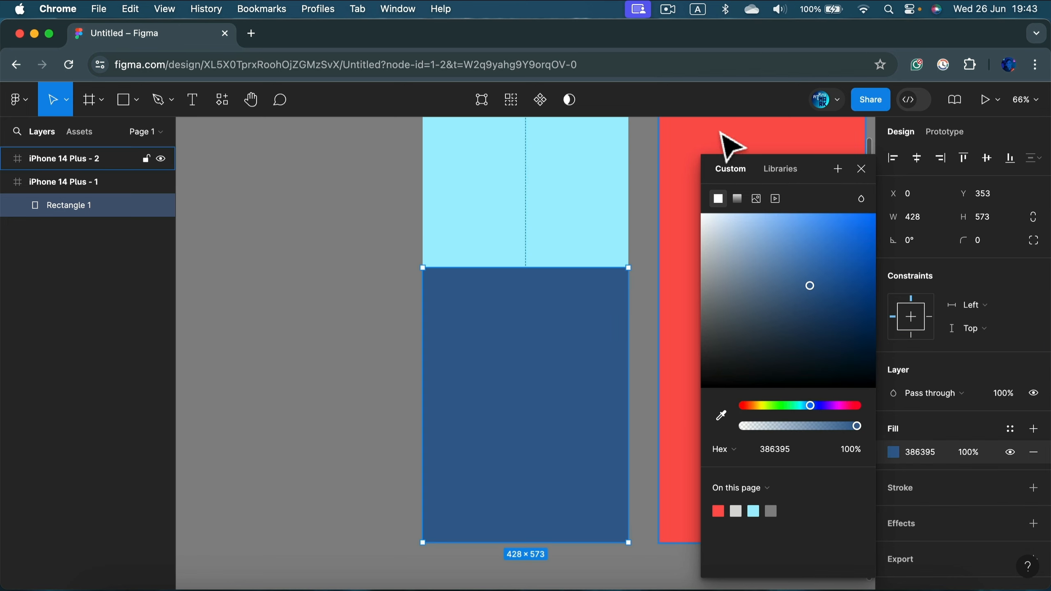
Lock the dark blue rectangle inside the first phone frame and deselect it.
left_click(469, 341)
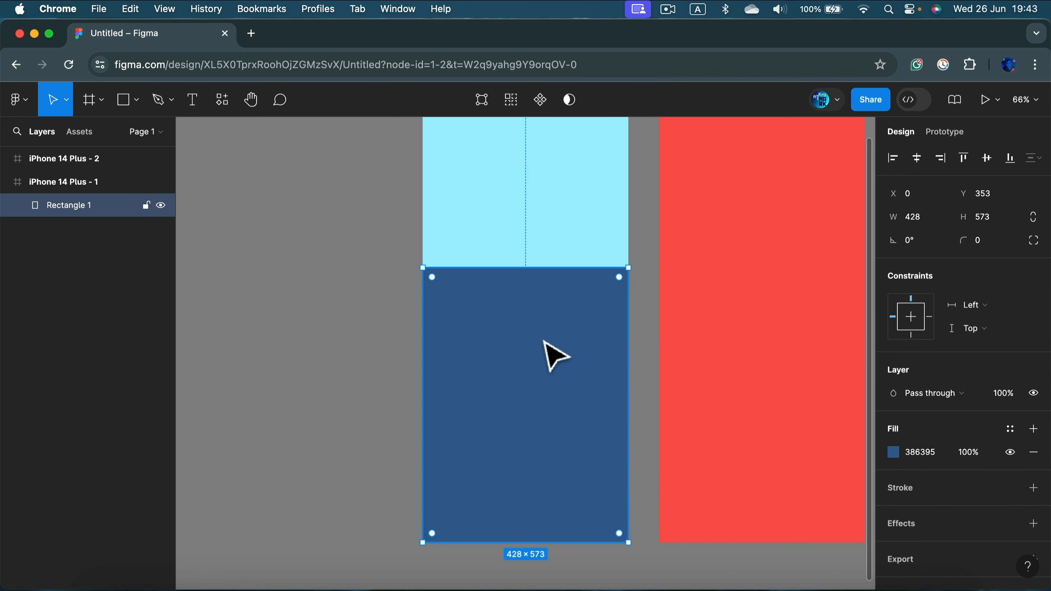
left_click(147, 206)
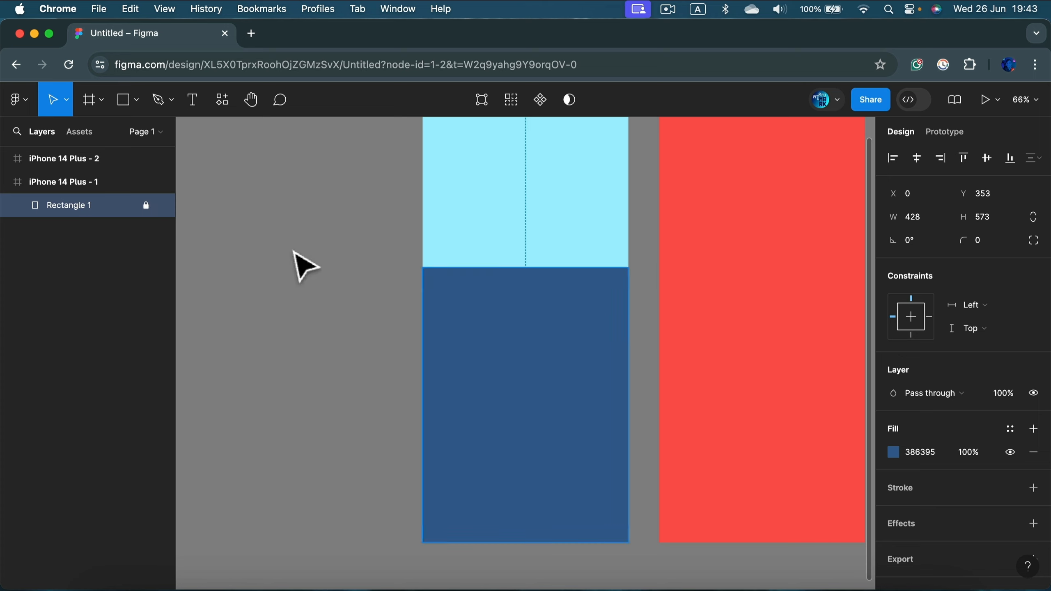
left_click(293, 258)
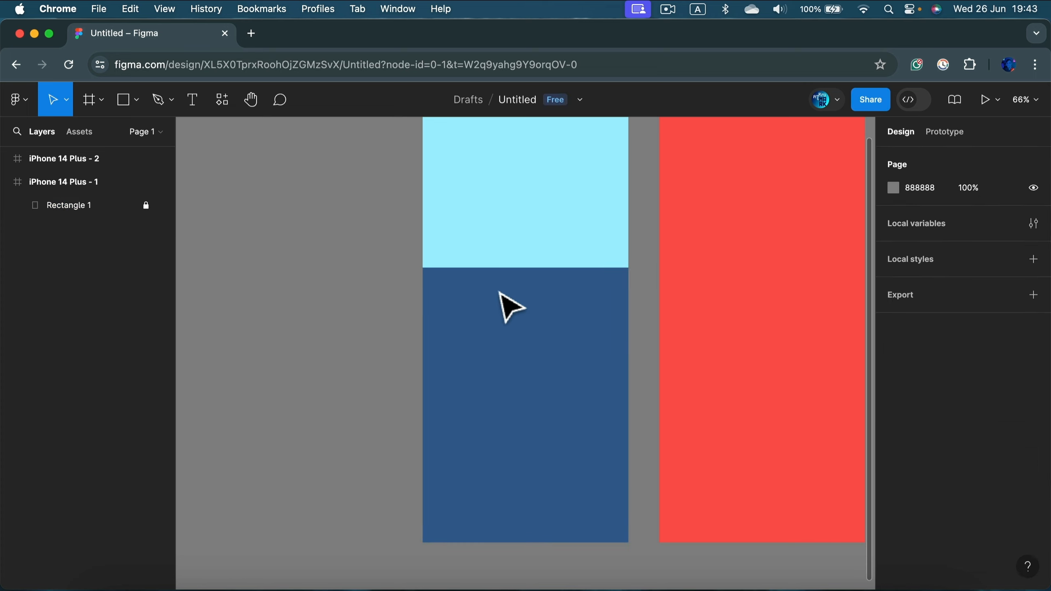
scroll(502, 329, "up", 3)
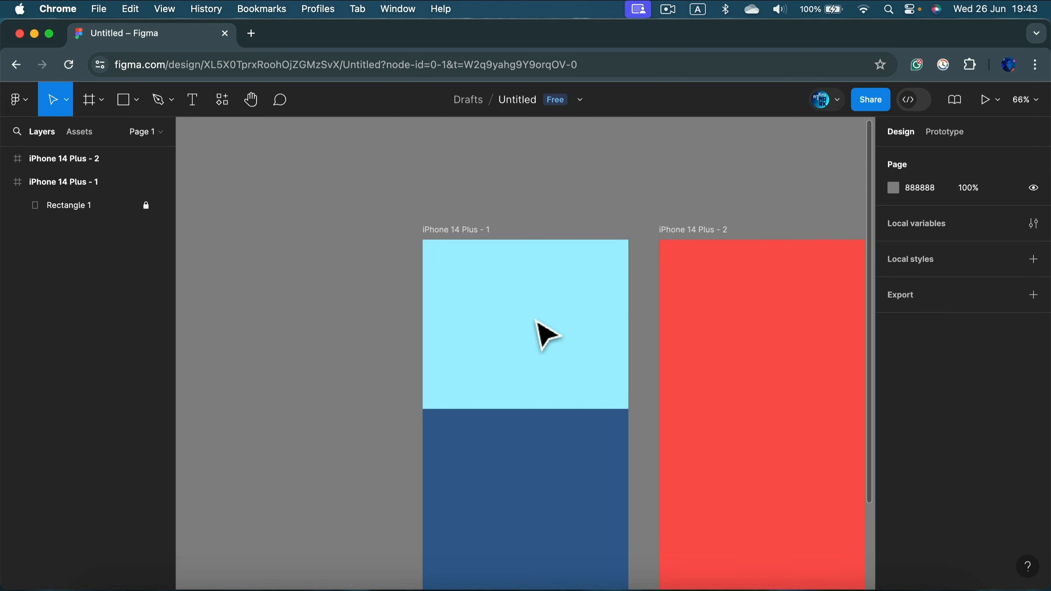
scroll(545, 364, "down", 3)
scroll(545, 383, "up", 3)
scroll(540, 377, "down", 1)
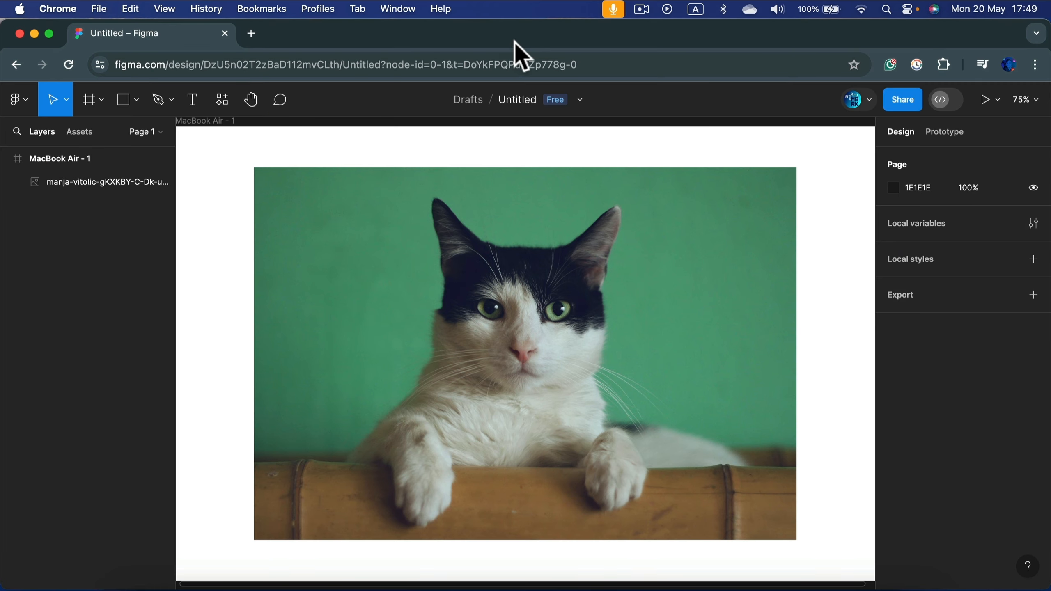
Add an effect to the cat photo in the MacBook Air frame and change its type to Layer blur.
left_click(632, 309)
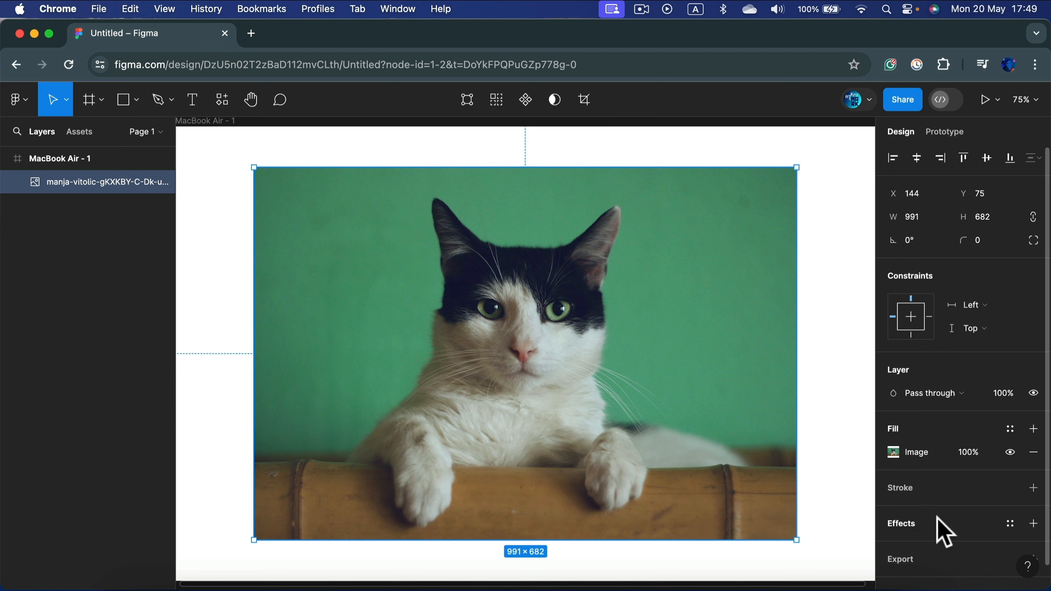
left_click(1034, 524)
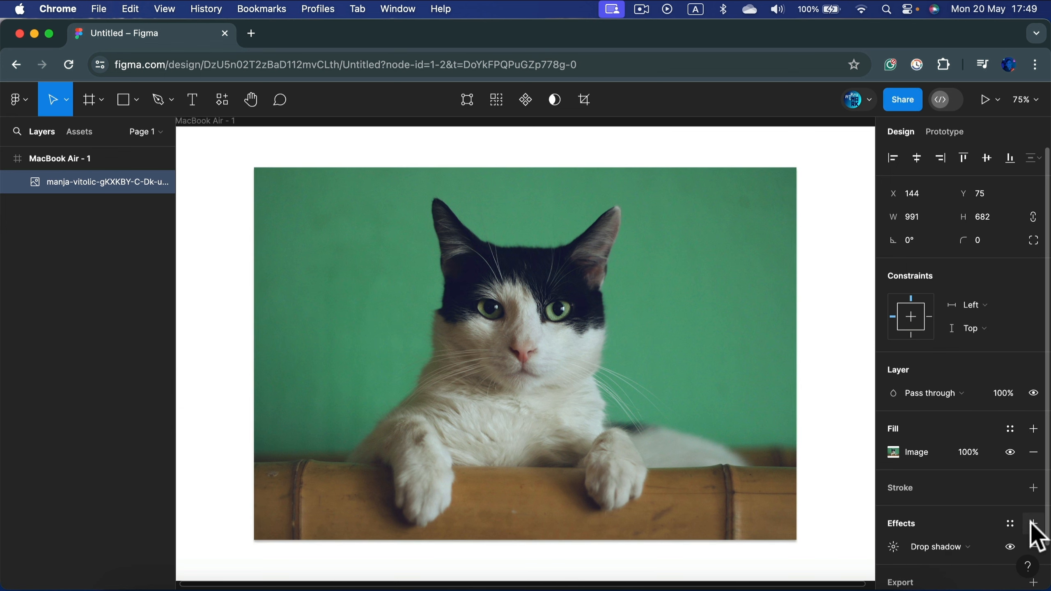
scroll(974, 529, "down", 2)
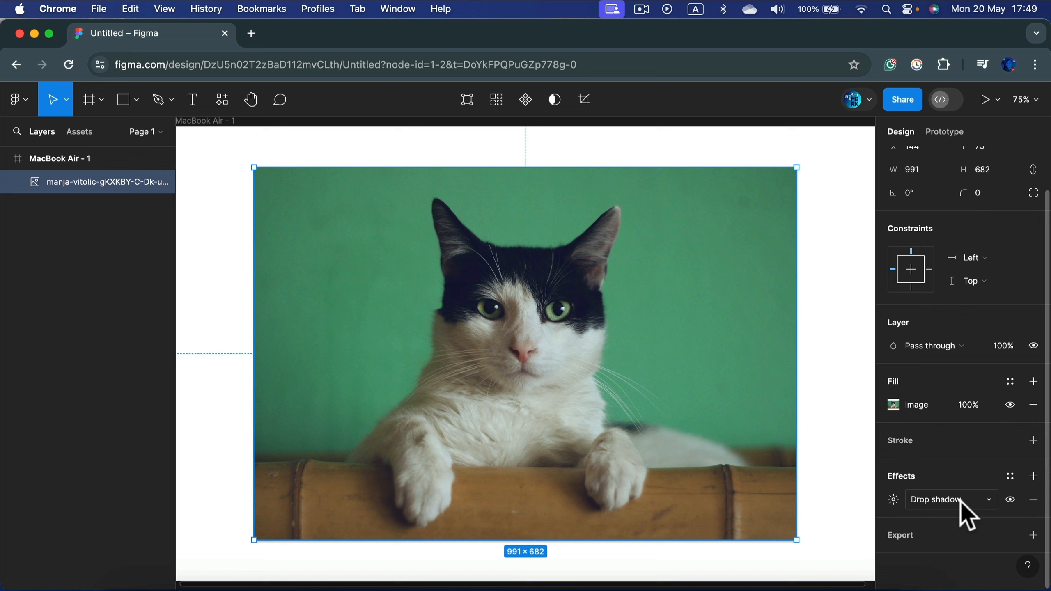
left_click(986, 500)
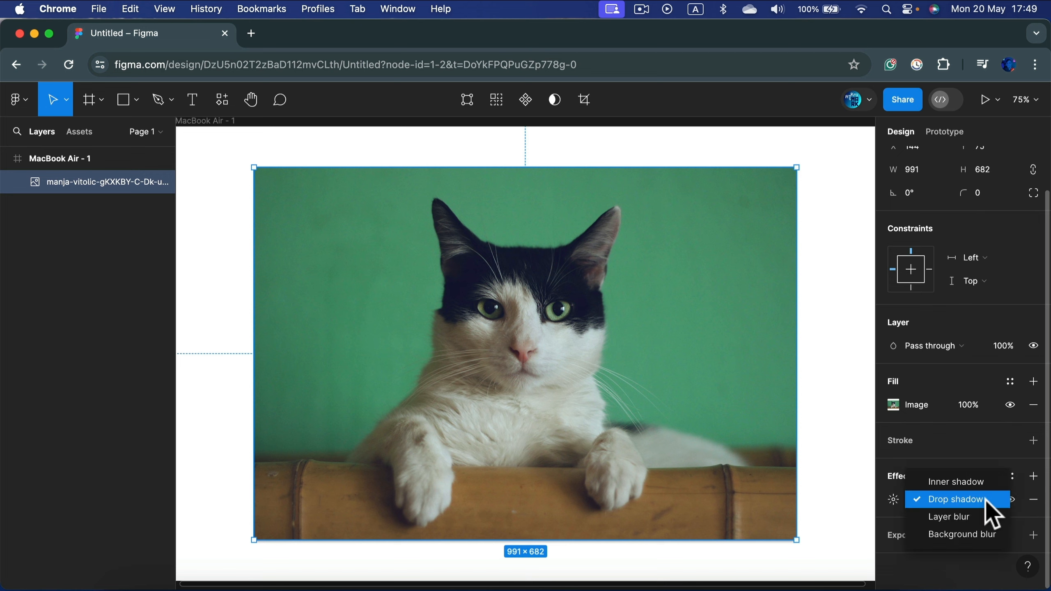
left_click(944, 516)
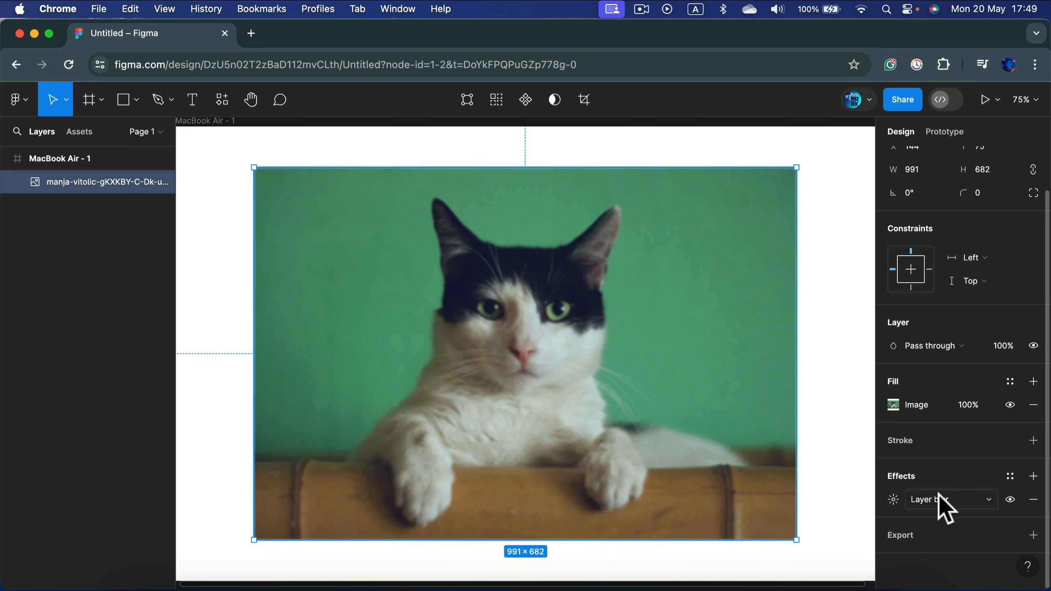
Set the cat photo's layer blur amount to 28.
left_click(892, 500)
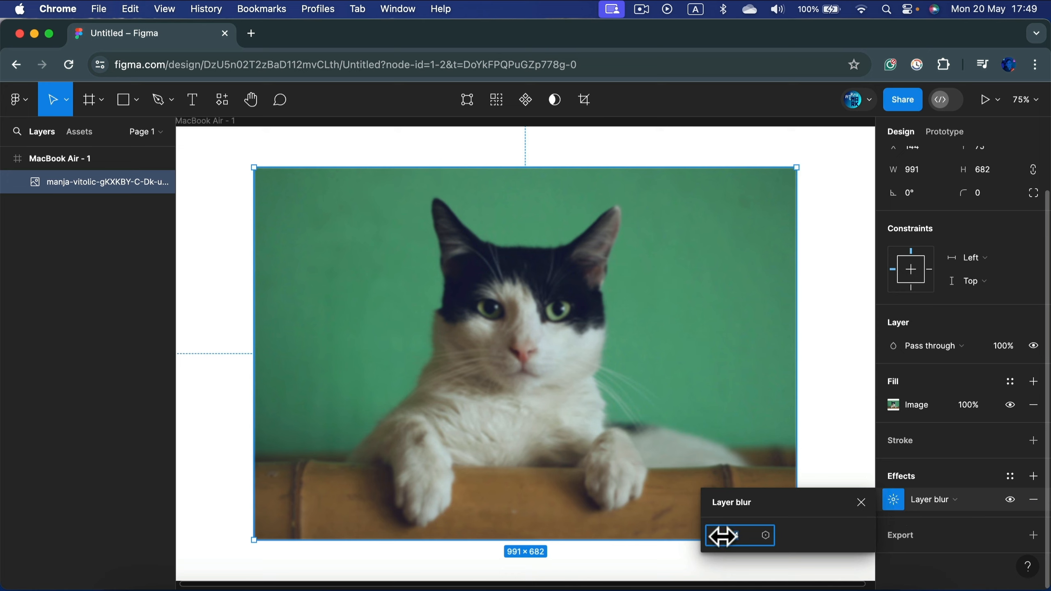
left_click(736, 536)
left_click_drag(719, 537, 18, 512)
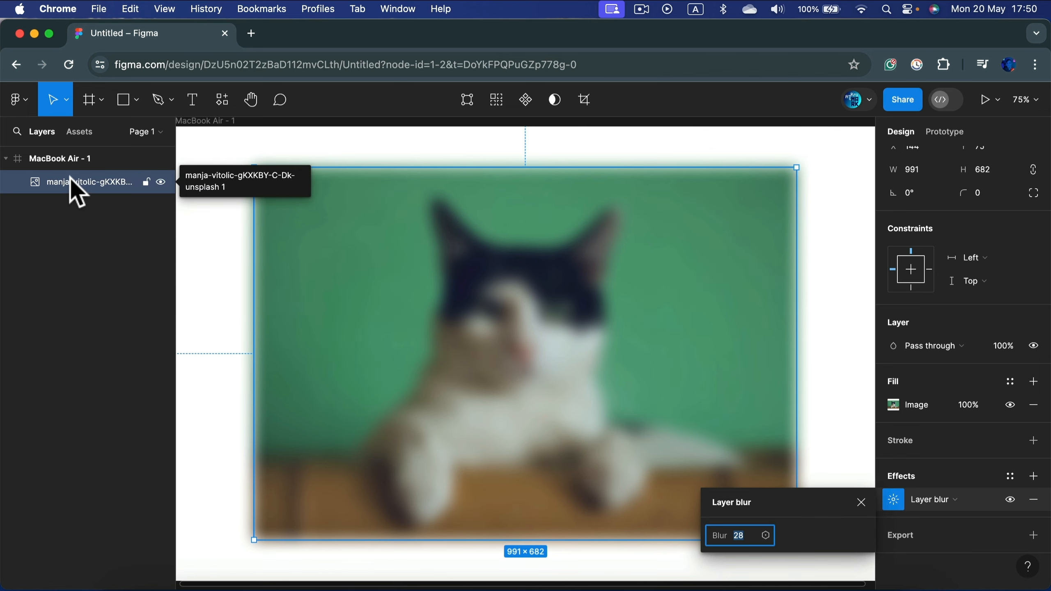
Duplicate the blurred cat photo in place and remove the layer blur from the lower copy.
left_click_drag(75, 192, 60, 200)
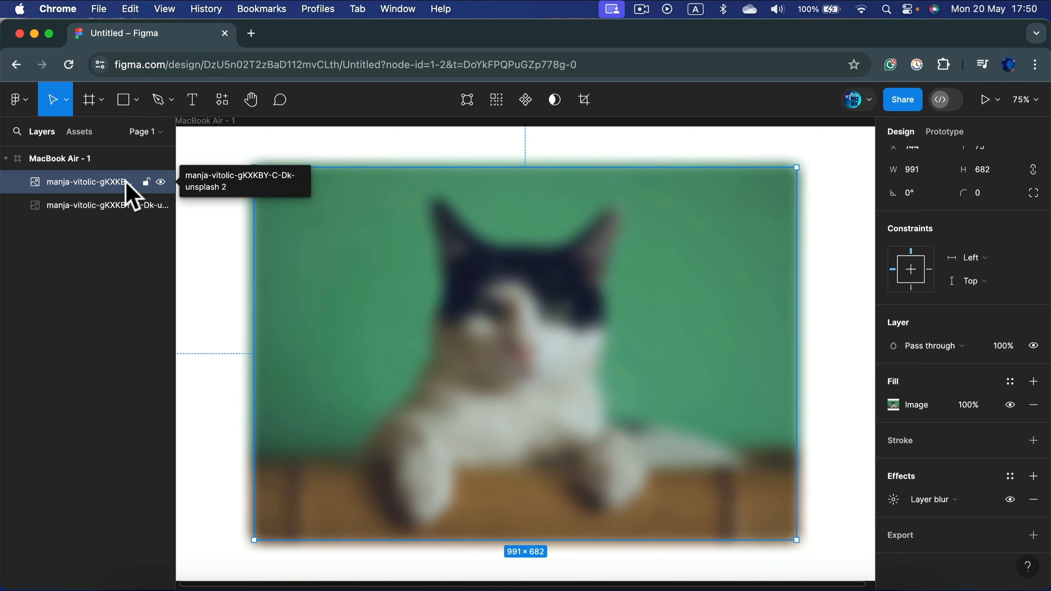
left_click(92, 205)
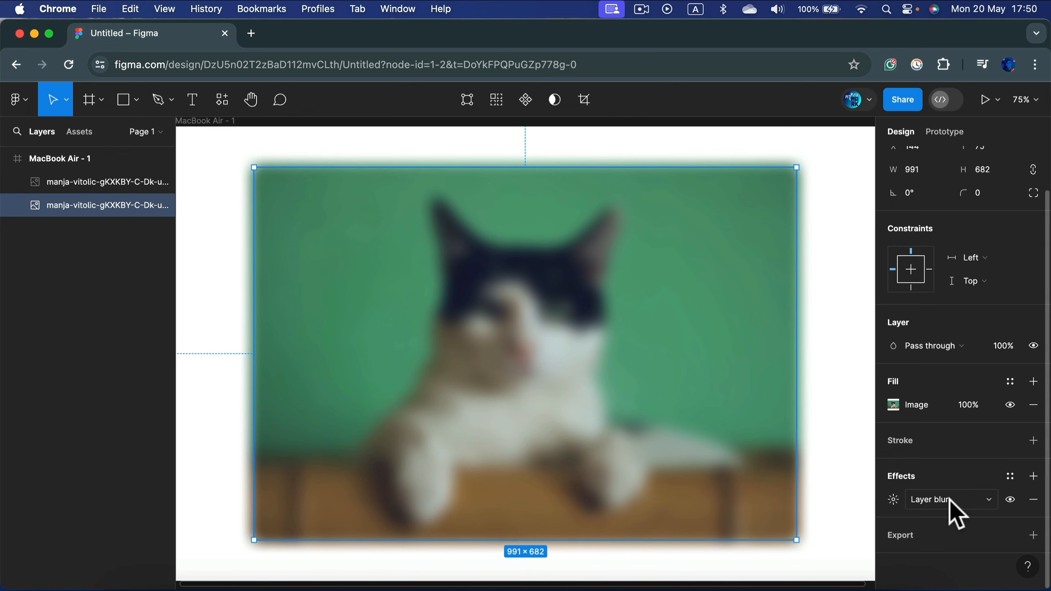
left_click(1034, 500)
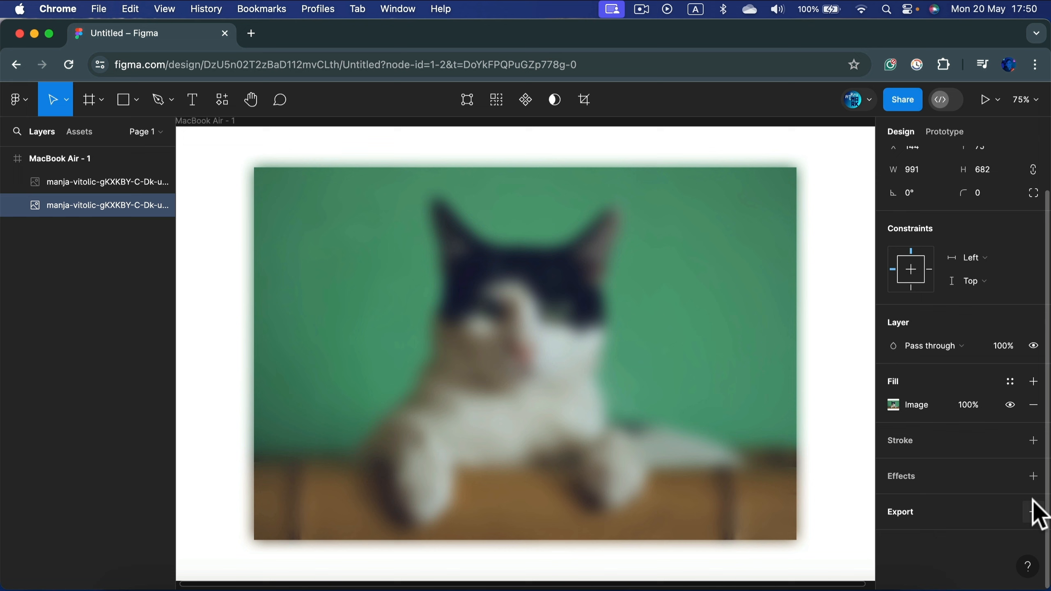
Crop the blurred upper cat photo to a 991 × 172 band across the cat's eyes and nose, and deselect it.
left_click(94, 183)
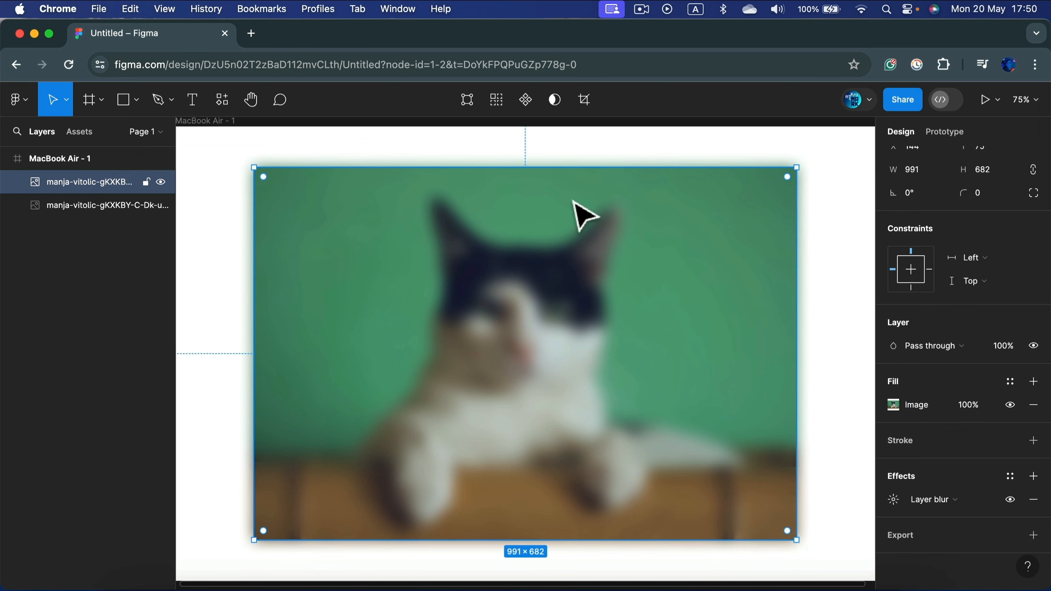
left_click(592, 105)
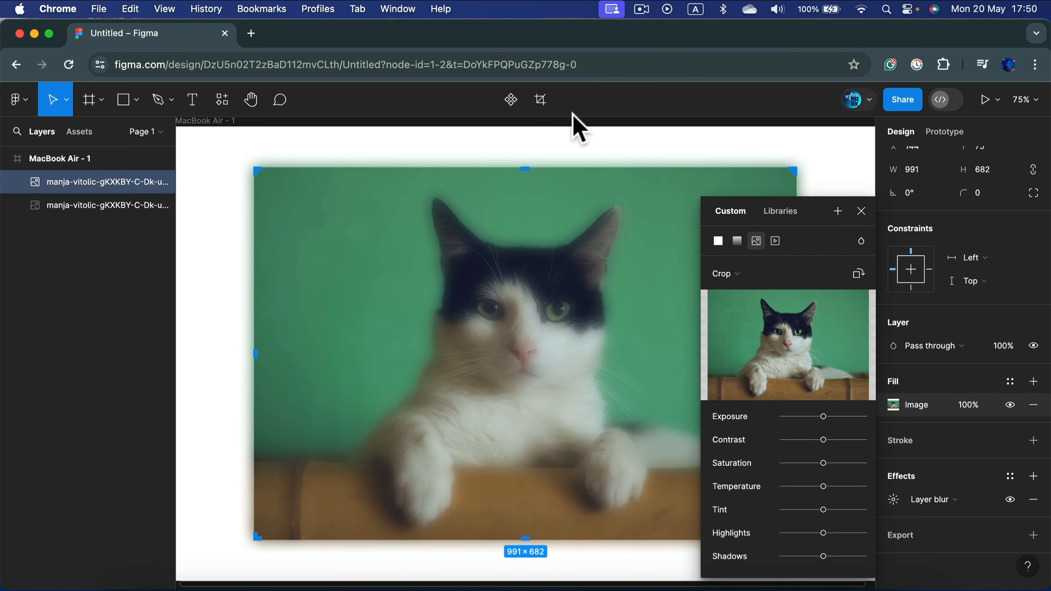
left_click_drag(526, 170, 526, 264)
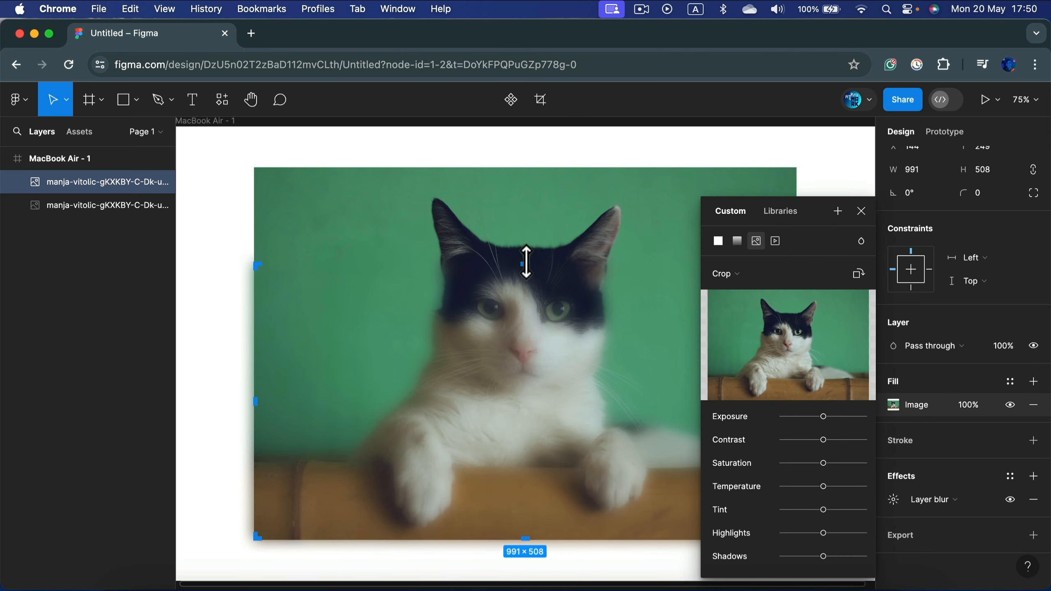
left_click_drag(520, 538, 546, 356)
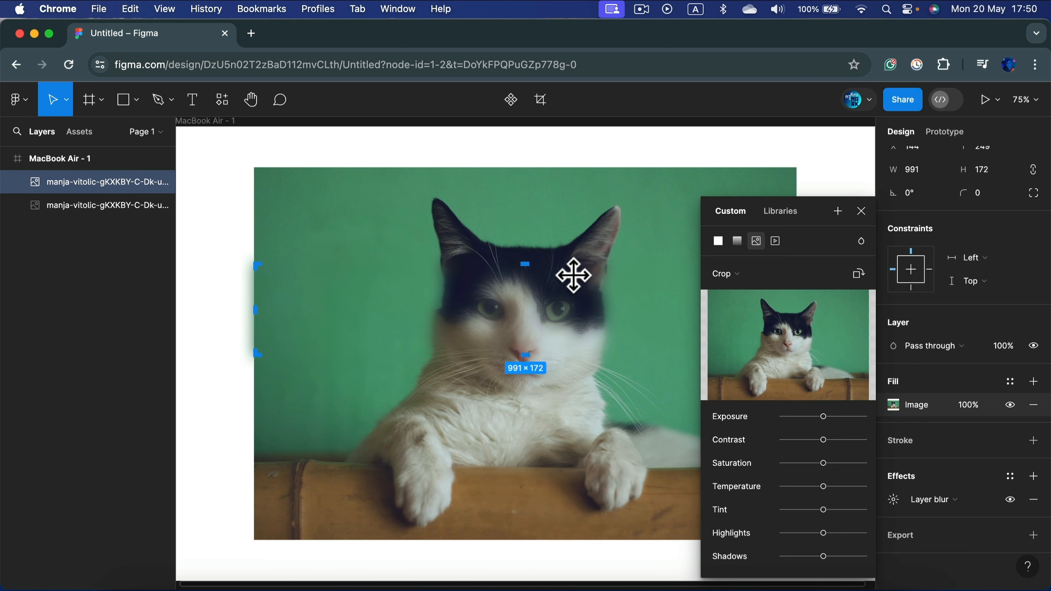
left_click(861, 212)
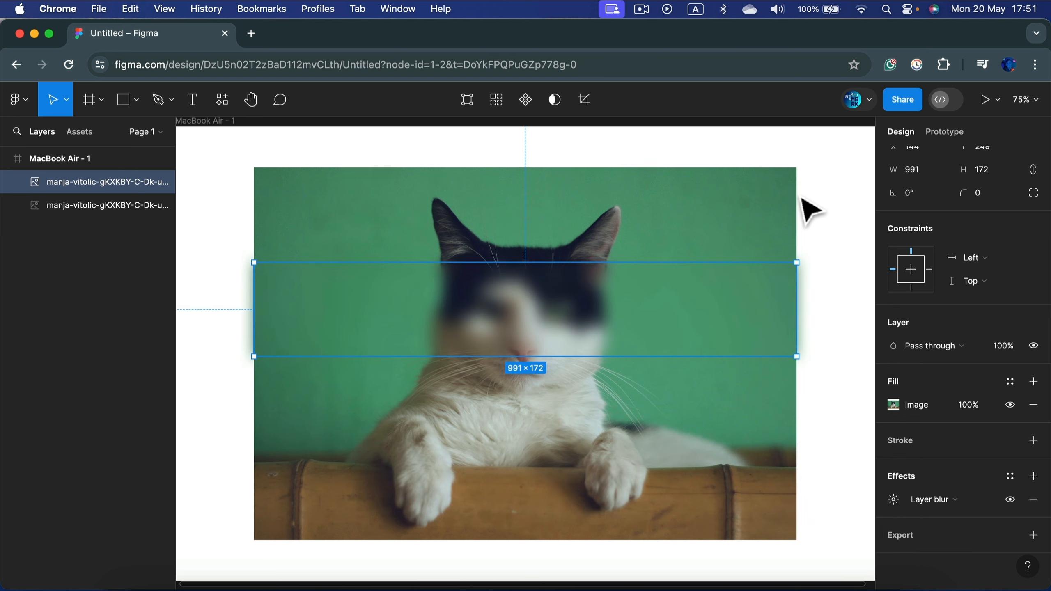
left_click(846, 211)
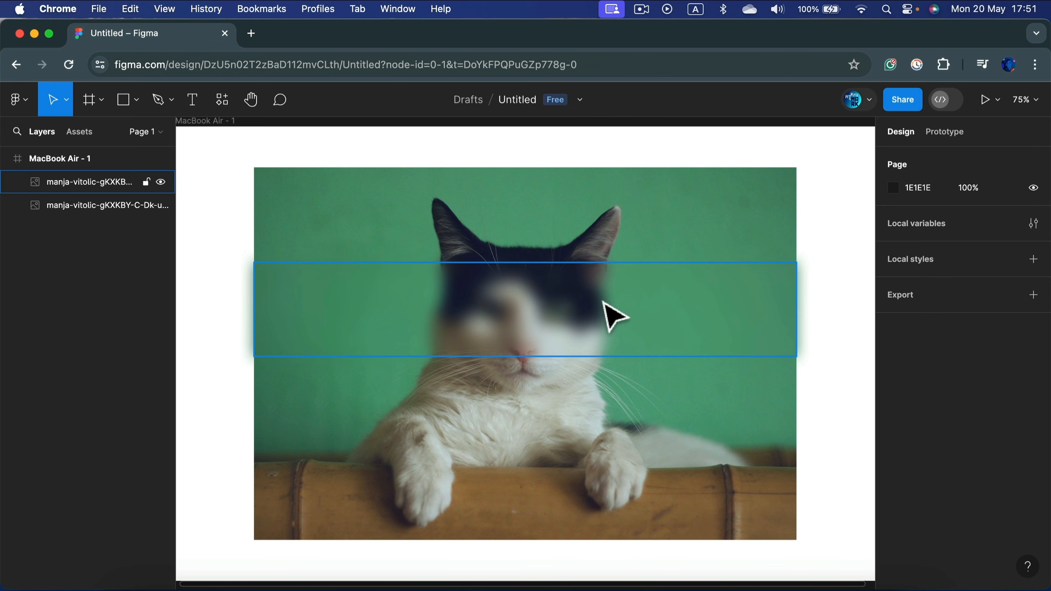
left_click(594, 316)
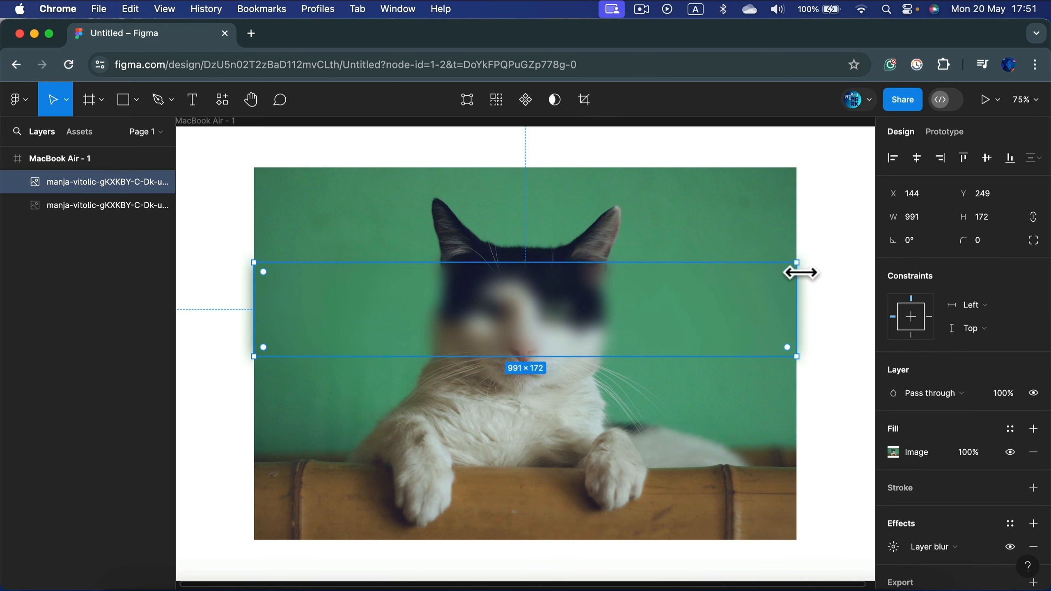
left_click(864, 237)
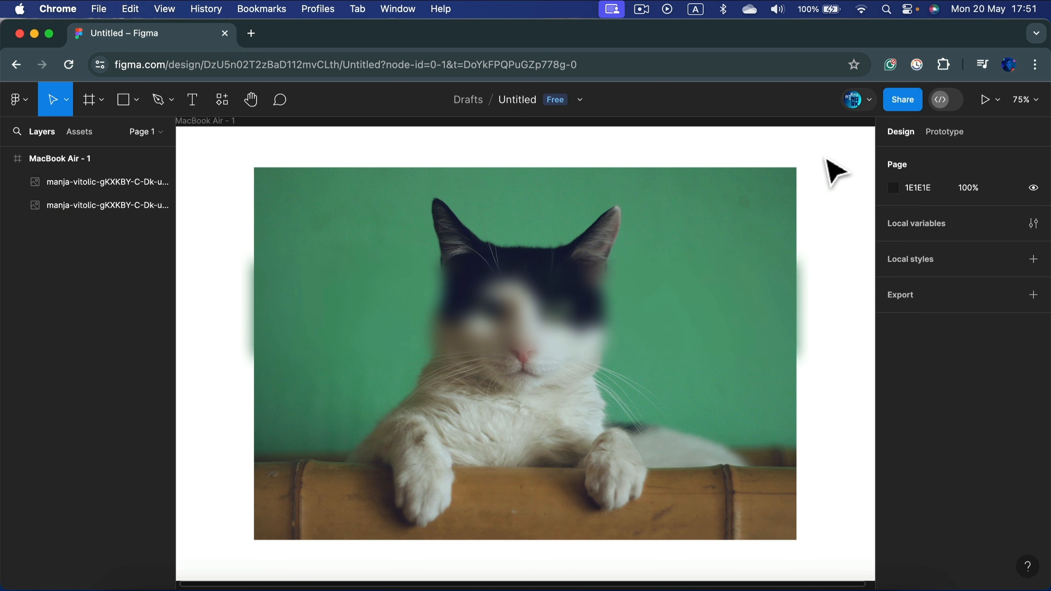
Hide and show the lower cat photo and the upper blurred band in turn to compare the two layers.
left_click(124, 205)
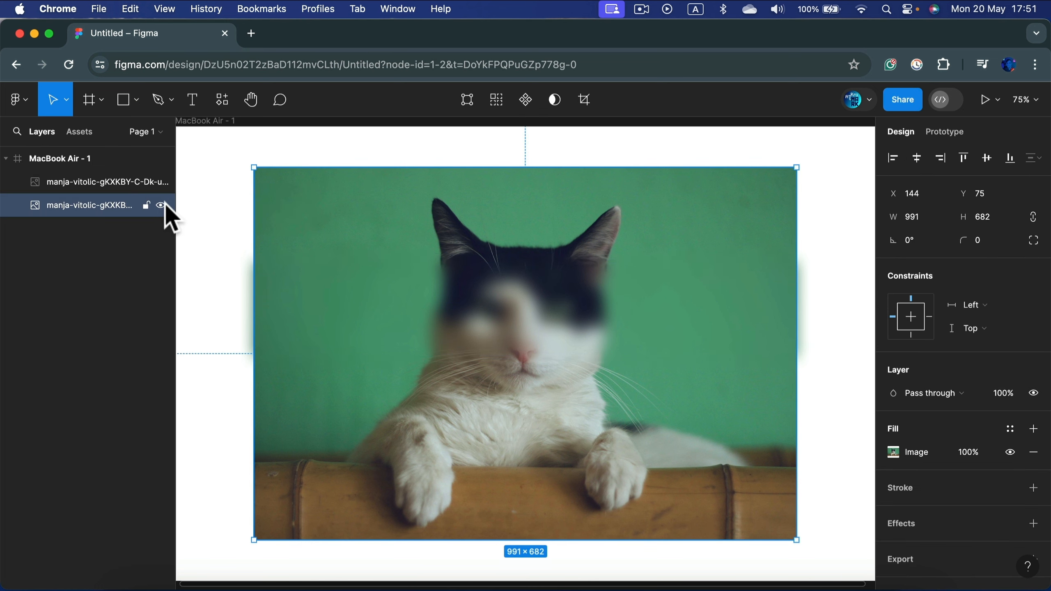
left_click(165, 205)
left_click(165, 207)
left_click(134, 186)
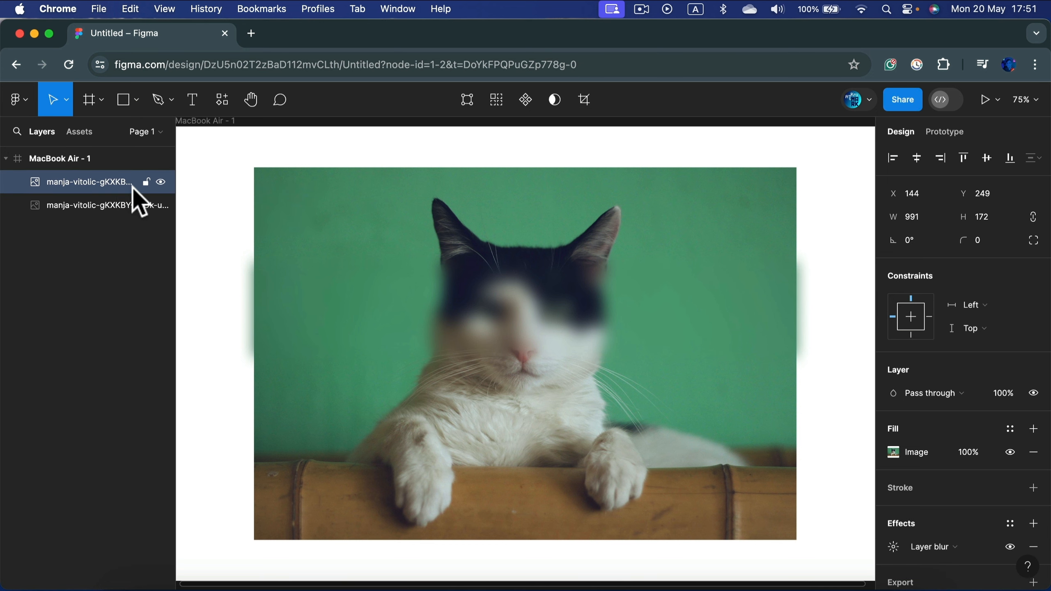
left_click(163, 182)
left_click(163, 182)
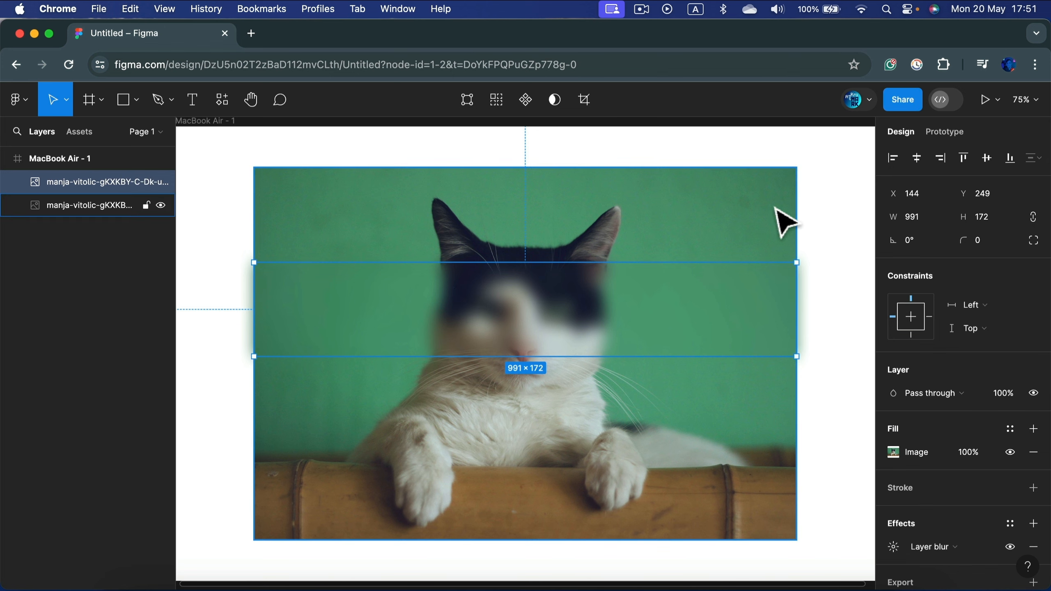
left_click(836, 209)
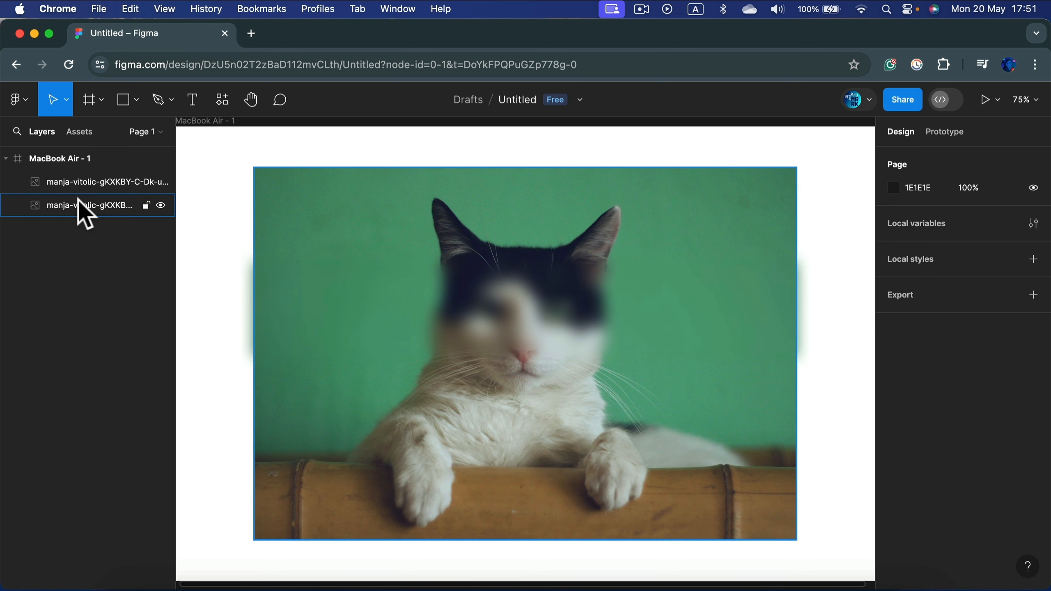
left_click(46, 207)
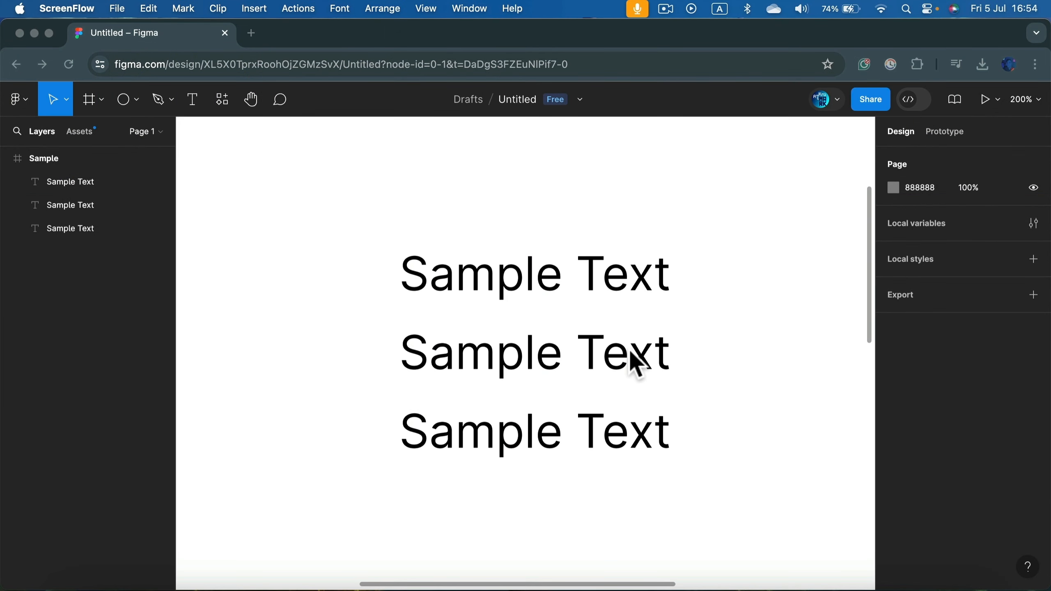
Set the font weight of the middle Sample Text on the canvas to Bold and deselect it.
left_click(637, 365)
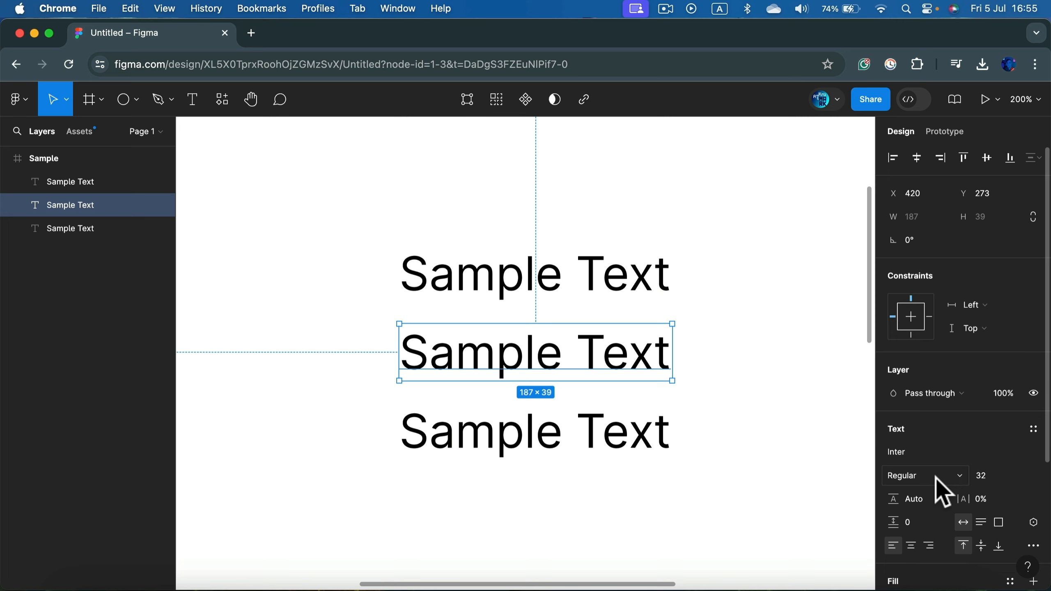
left_click(961, 476)
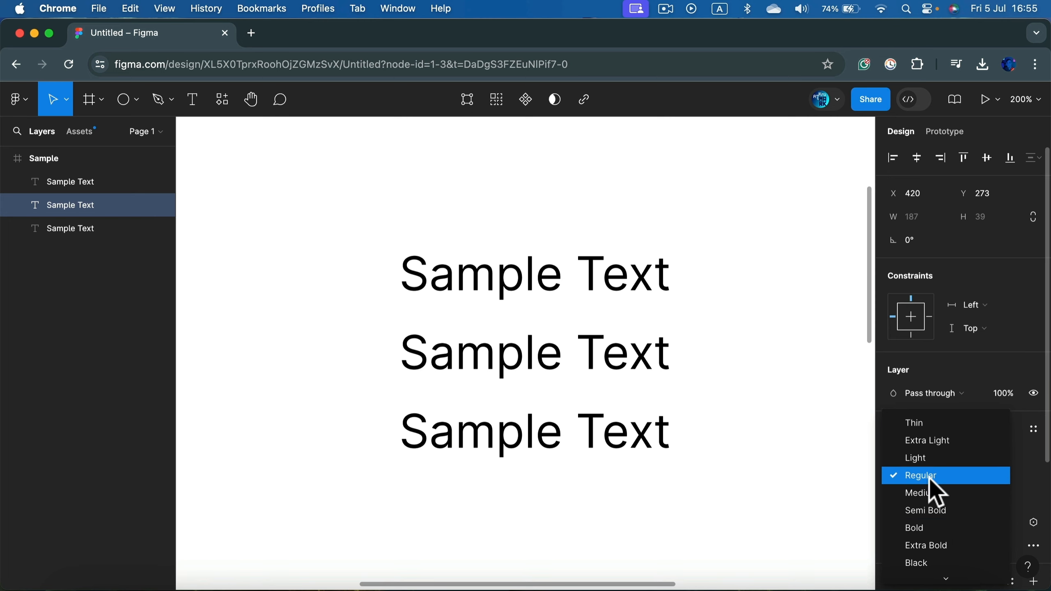
left_click(975, 532)
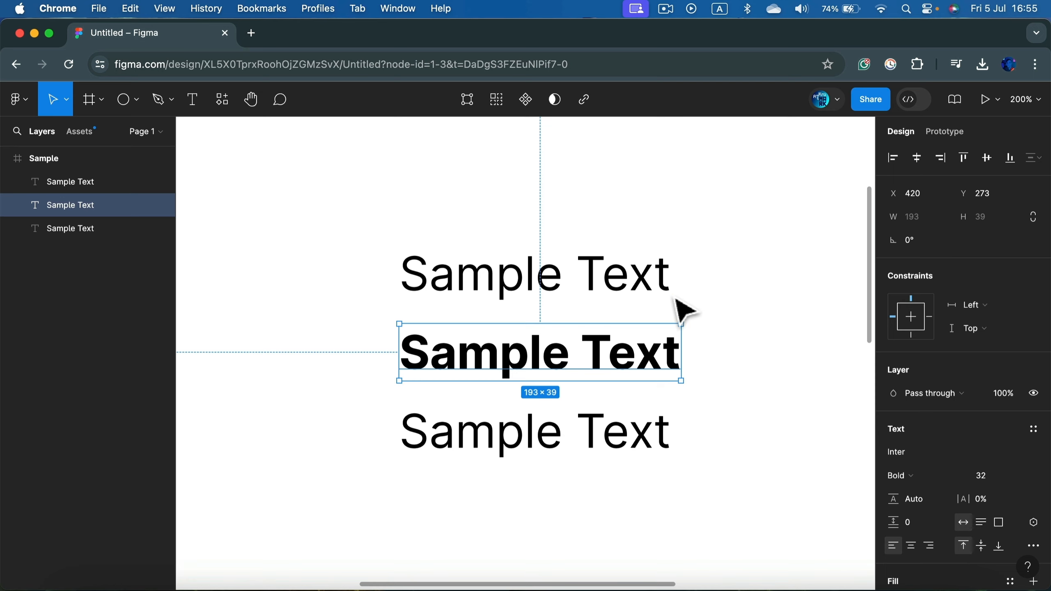
left_click(703, 251)
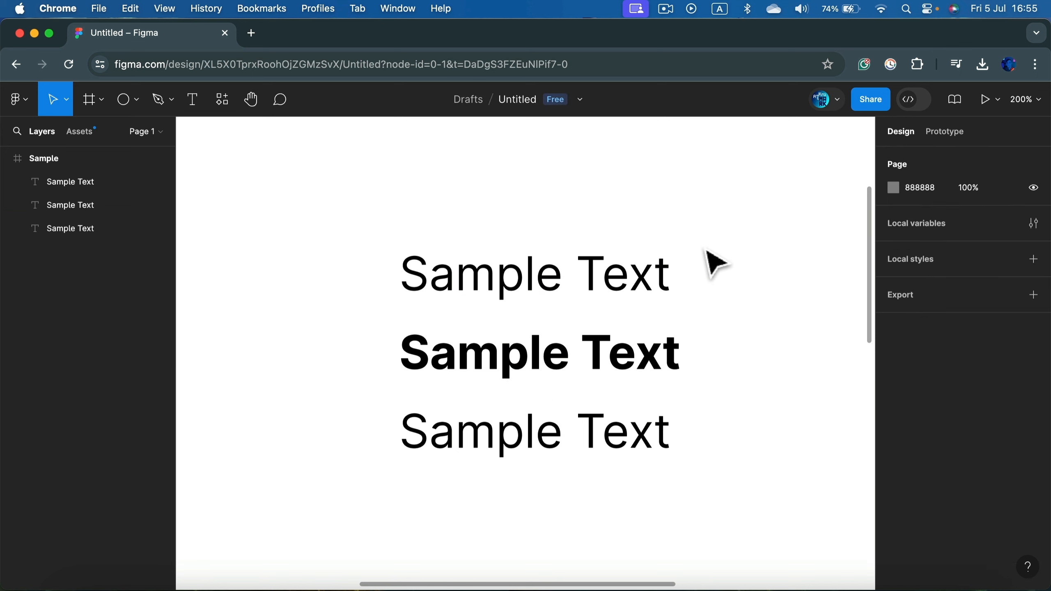
Change the fill of the topmost Sample Text on the canvas to blue 0057FF.
left_click(661, 278)
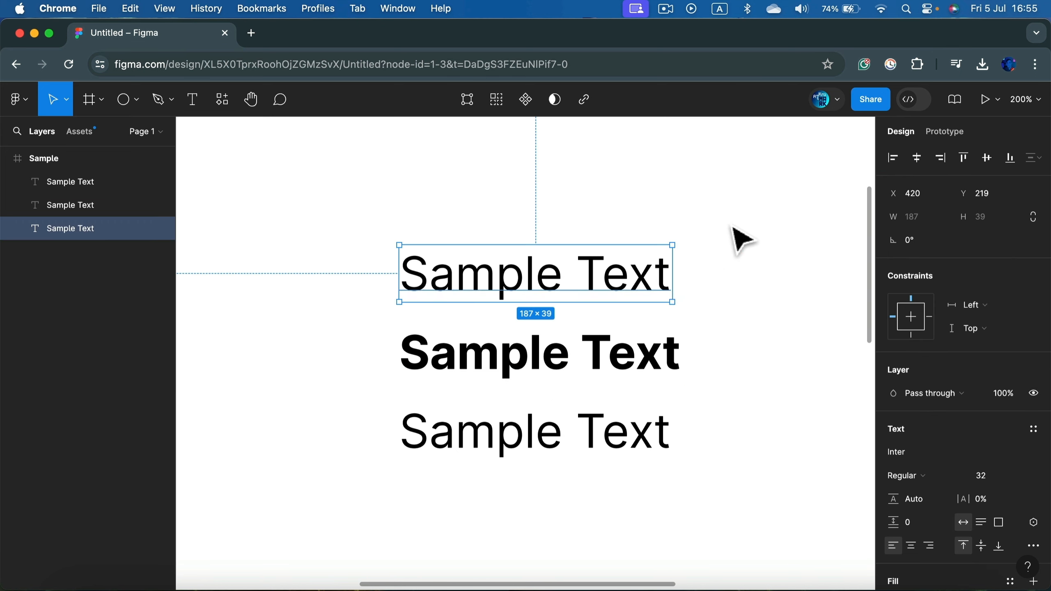
scroll(948, 463, "down", 5)
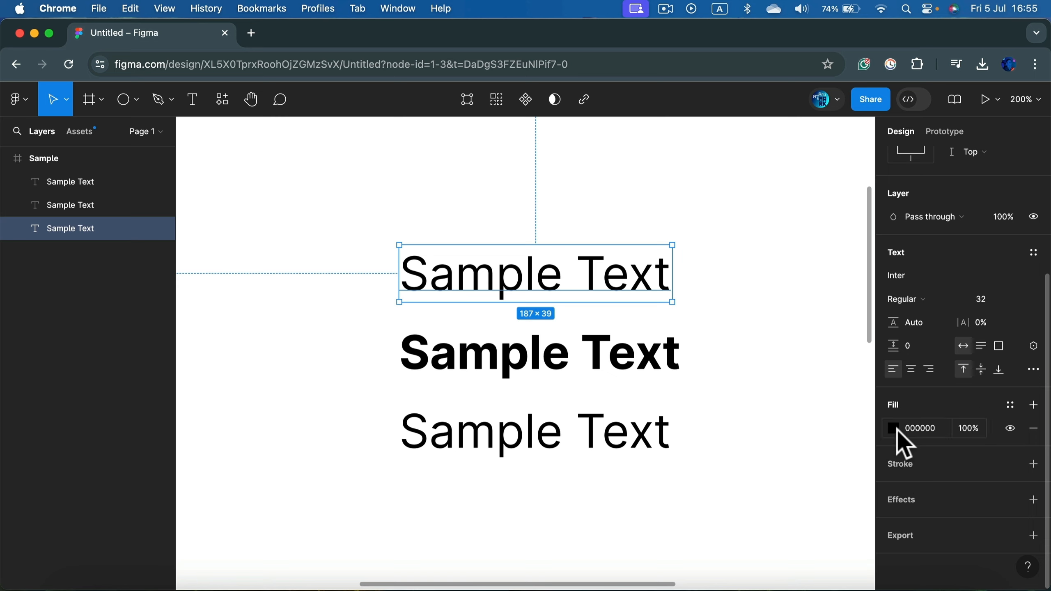
left_click(896, 430)
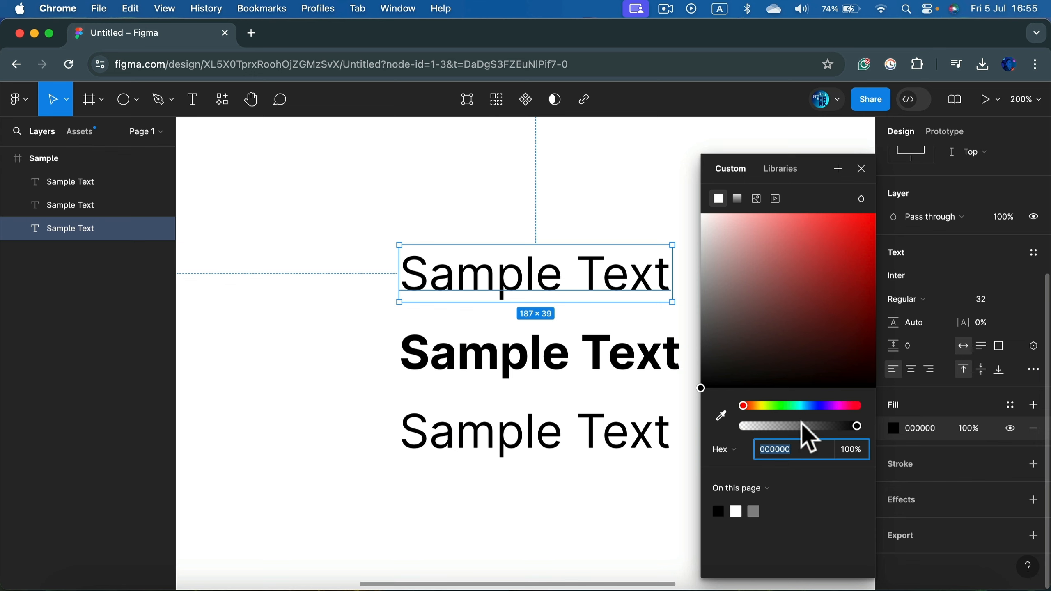
left_click(812, 405)
left_click_drag(834, 312, 877, 201)
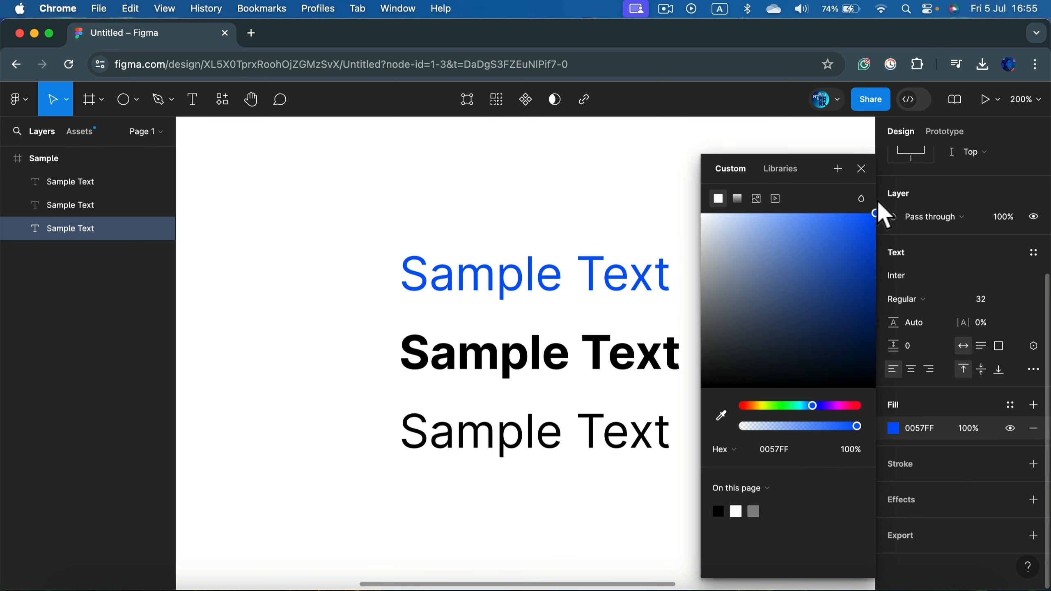
left_click(967, 396)
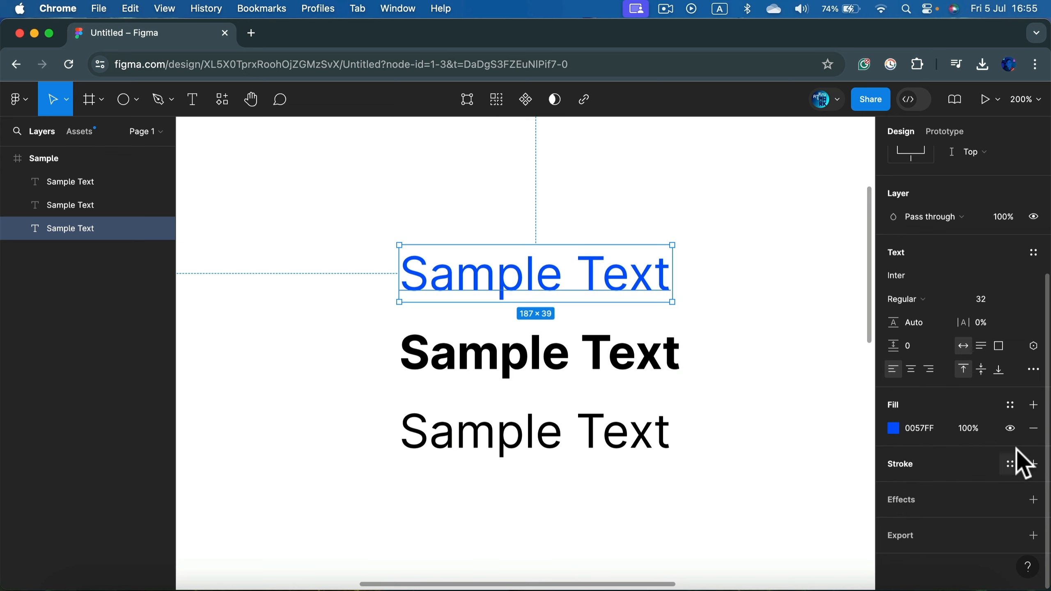
Add an outside stroke to the blue Sample Text and colour it with the page's blue 0057FF.
left_click(1034, 464)
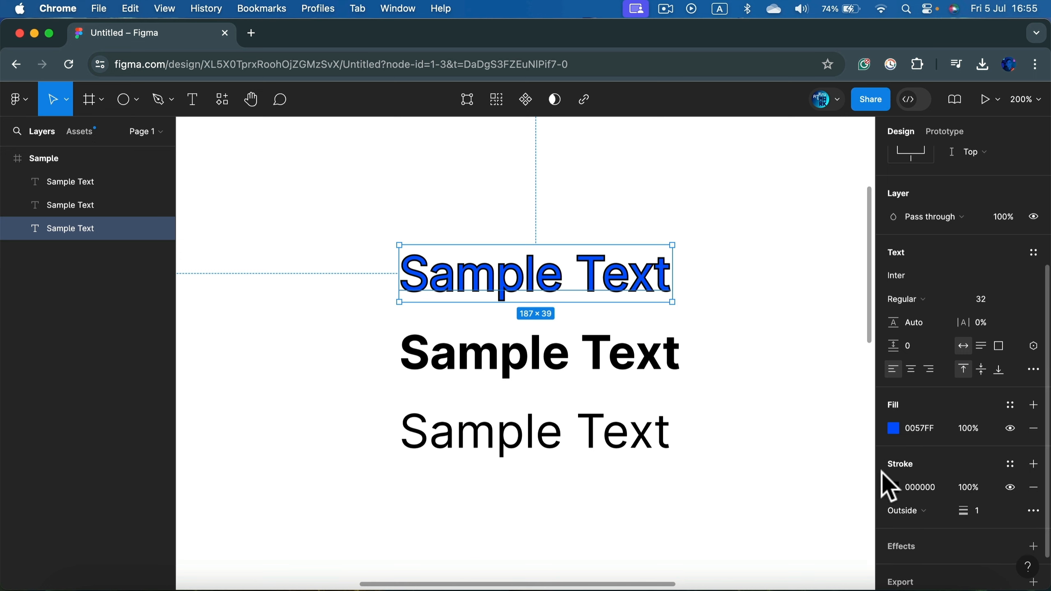
left_click(892, 487)
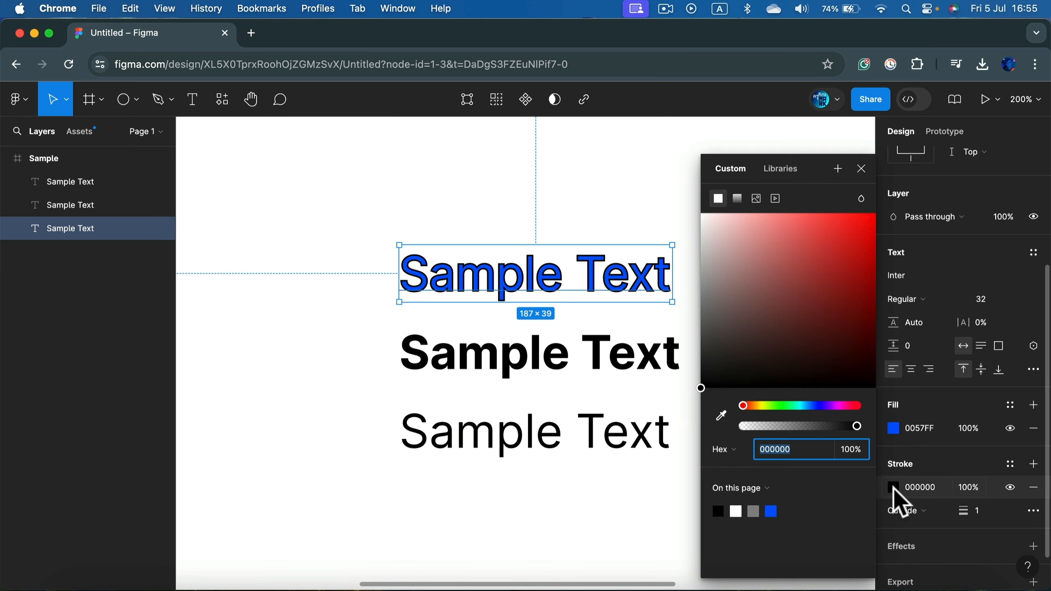
left_click(772, 512)
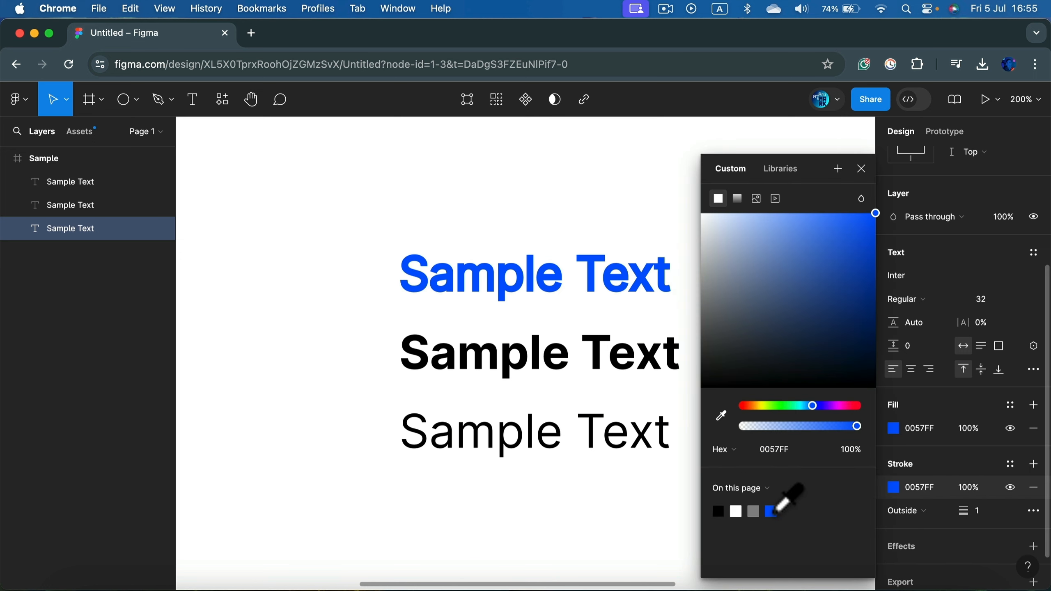
left_click(861, 169)
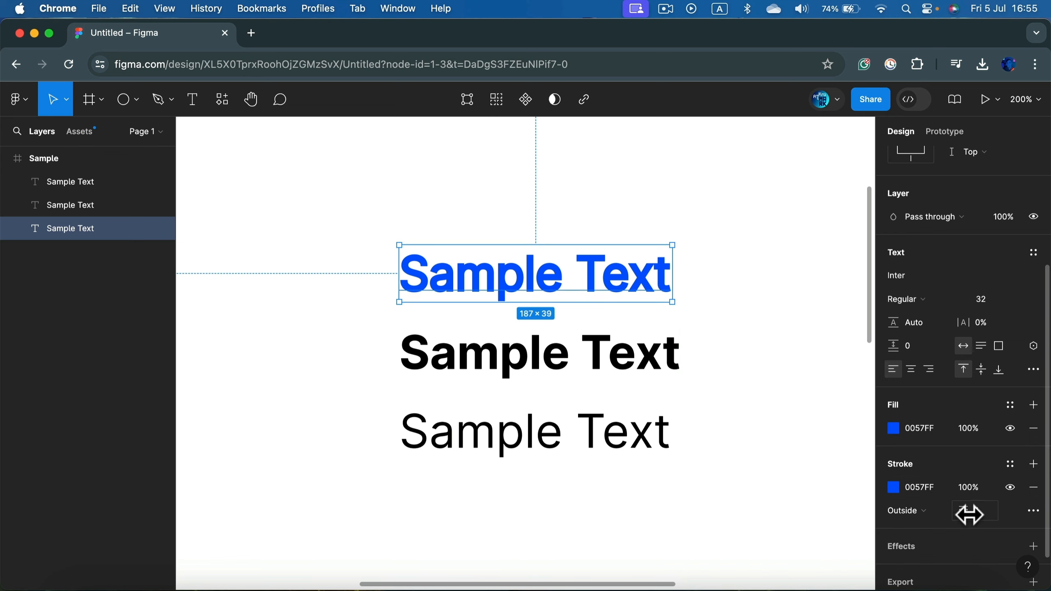
Set the blue Sample Text's stroke thickness to 0 and choose Regular as its font weight.
mouse_move(970, 514)
left_mouse_down()
mouse_move(982, 513)
mouse_move(967, 513)
left_mouse_up()
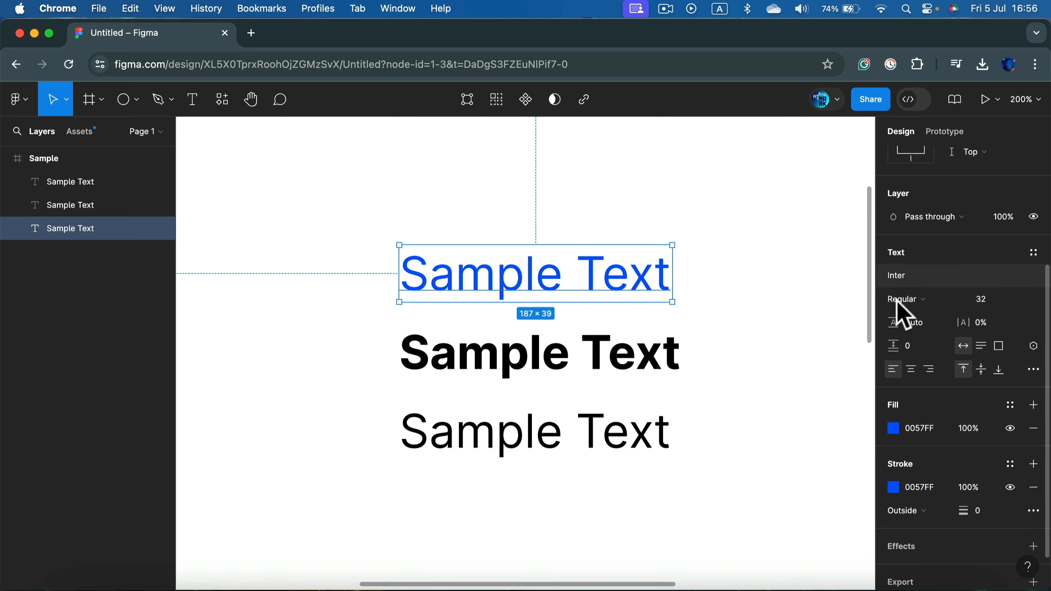
left_click(951, 314)
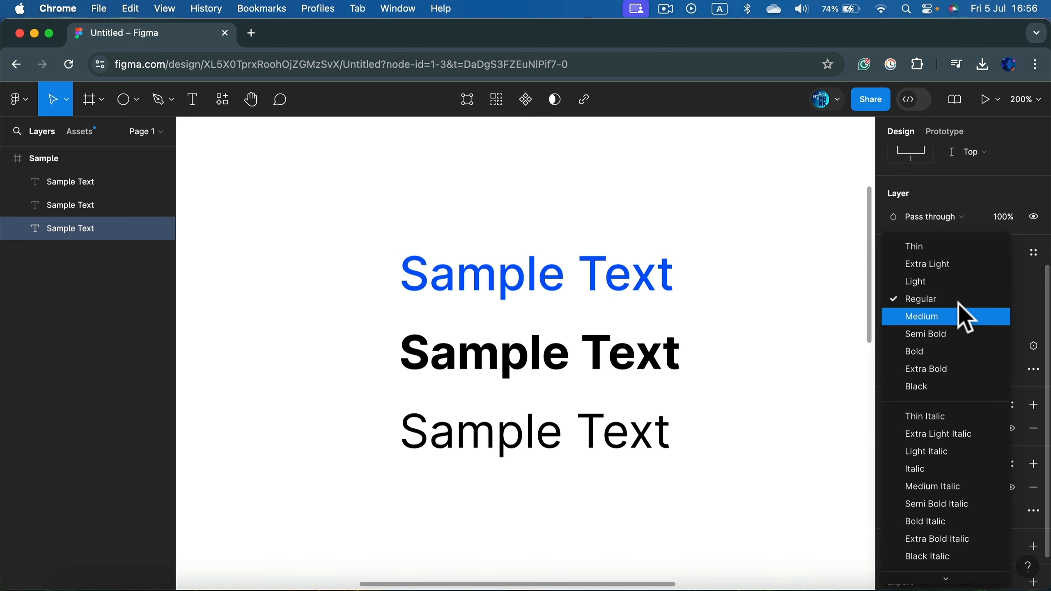
left_click(959, 304)
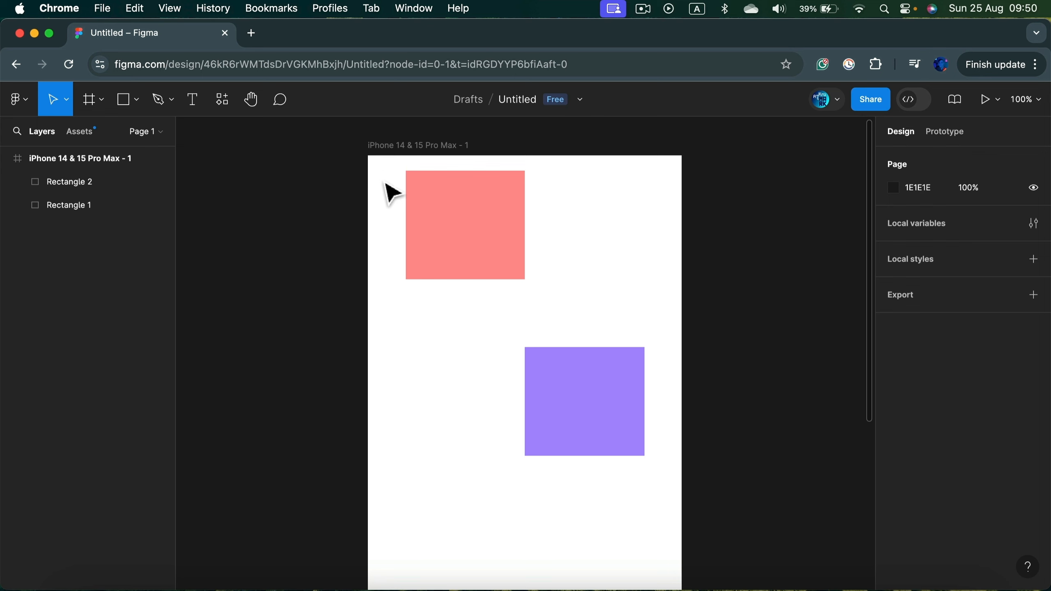
Select Rectangle 1 and Rectangle 2 together and reduce the vertical spacing between them to 35.
left_click_drag(389, 197, 609, 374)
left_click(129, 250)
left_click(108, 187)
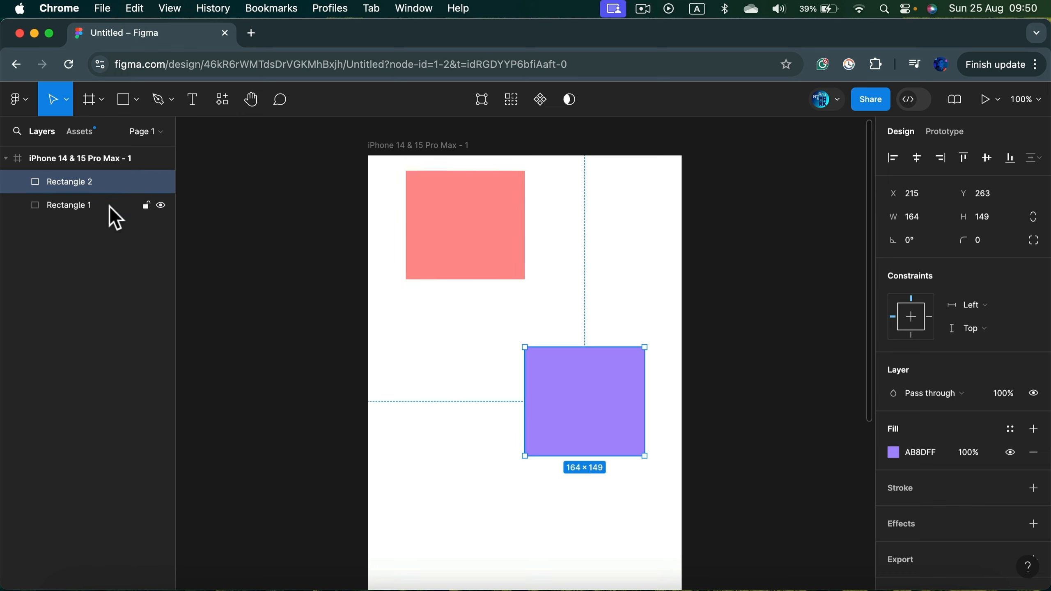
left_click(109, 205, "shift")
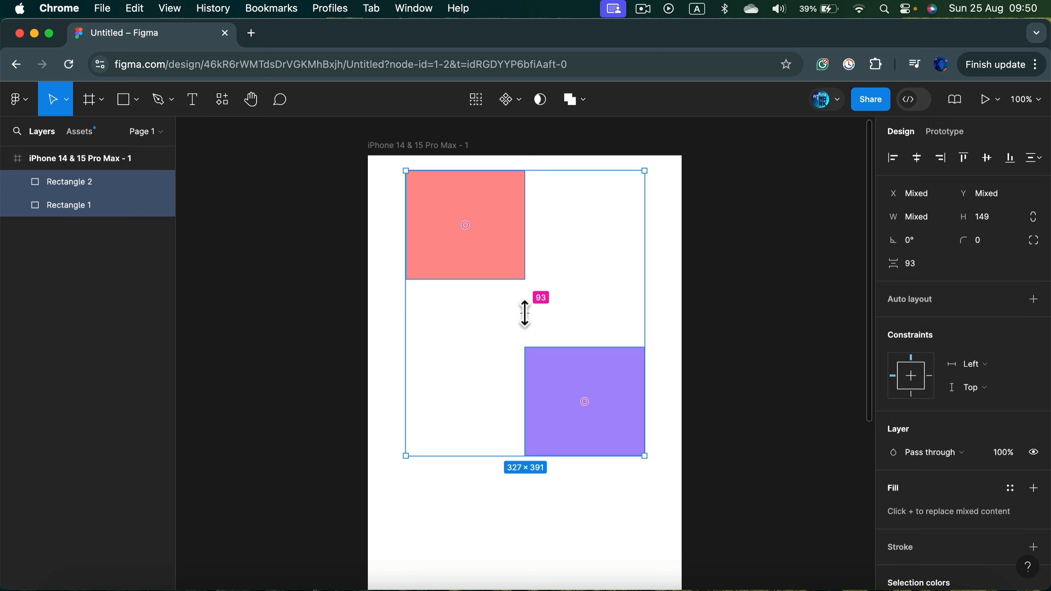
left_click_drag(524, 315, 523, 294)
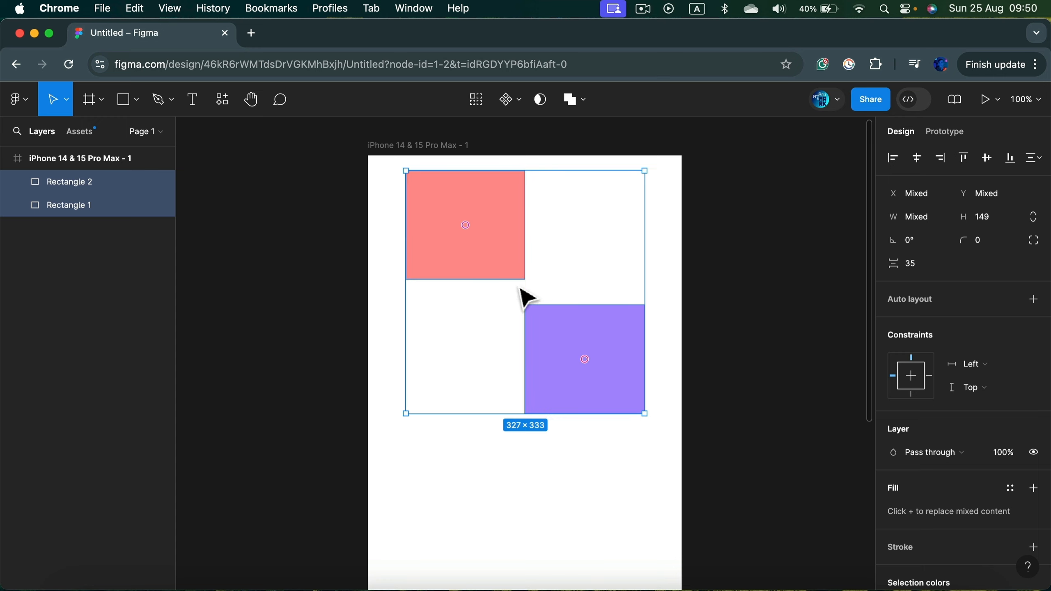
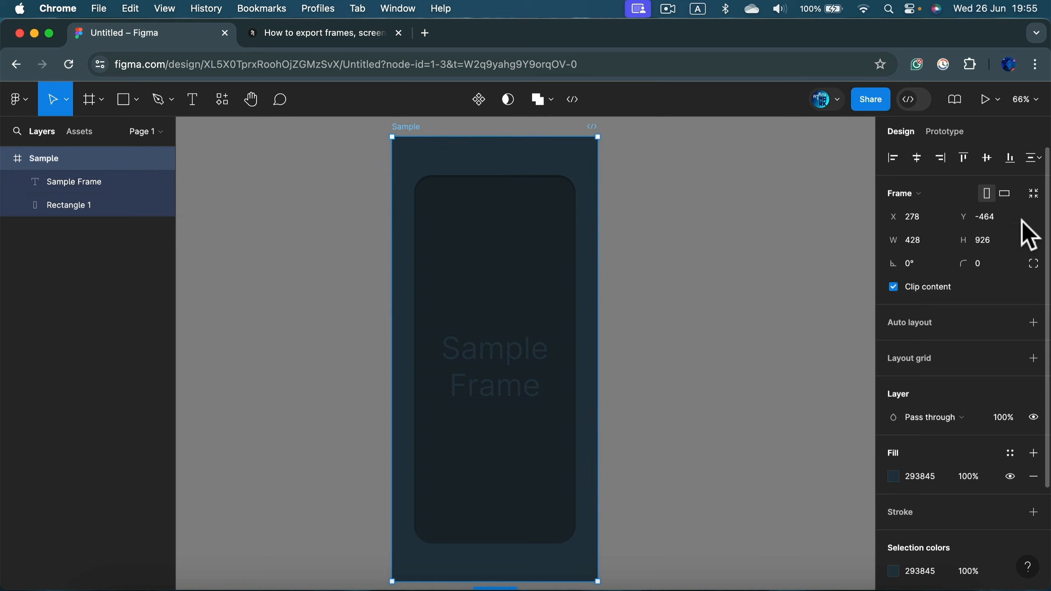
Add an export setting to the Sample frame at 1x scale, keeping PNG as the file format.
scroll(969, 436, "down", 5)
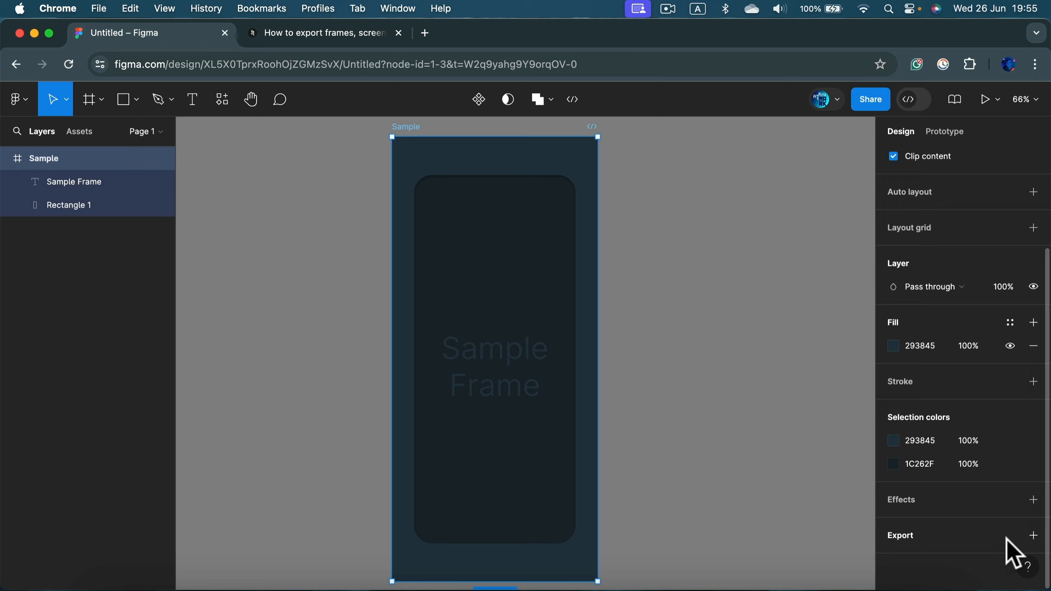
left_click(1034, 536)
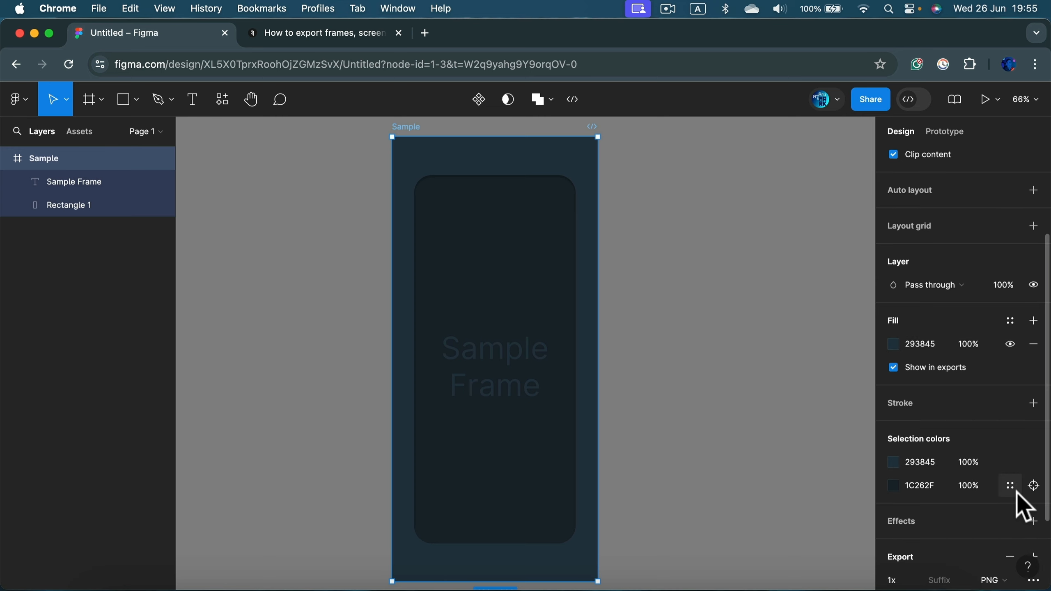
scroll(1017, 509, "down", 3)
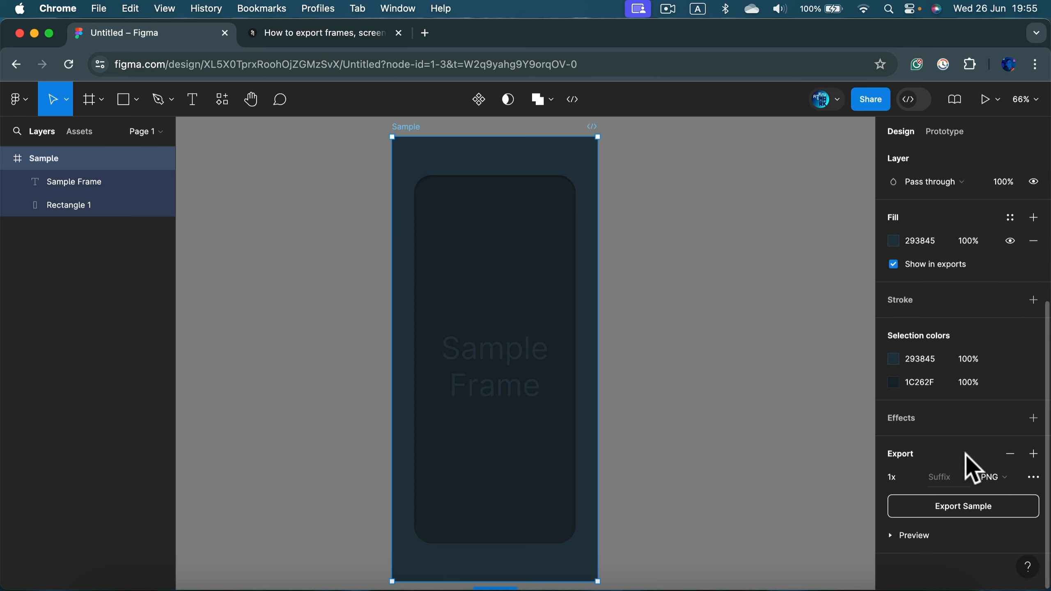
left_click(914, 481)
left_click(962, 456)
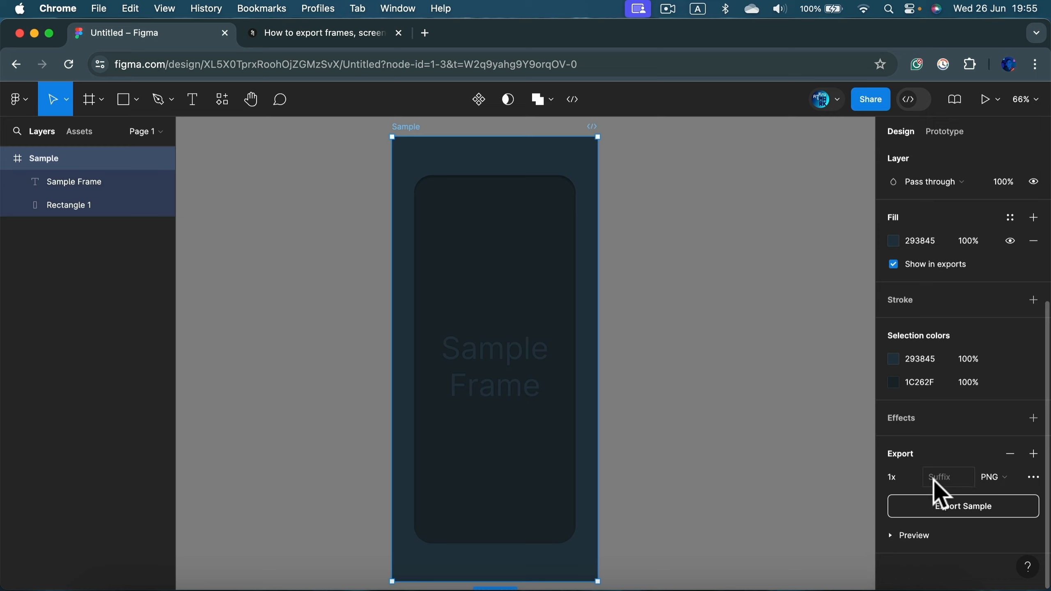
left_click(1009, 479)
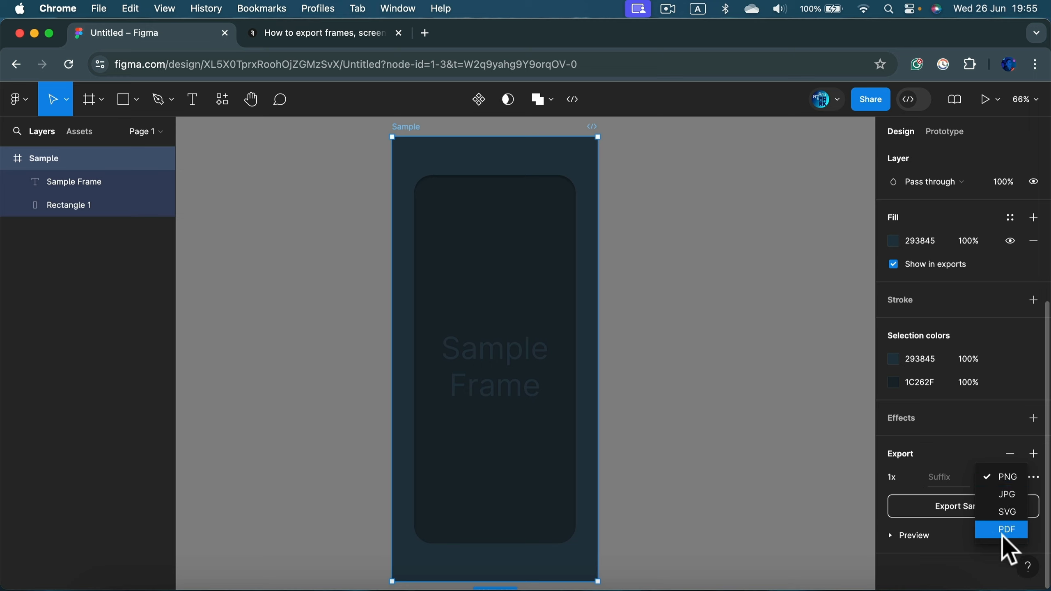
left_click(988, 443)
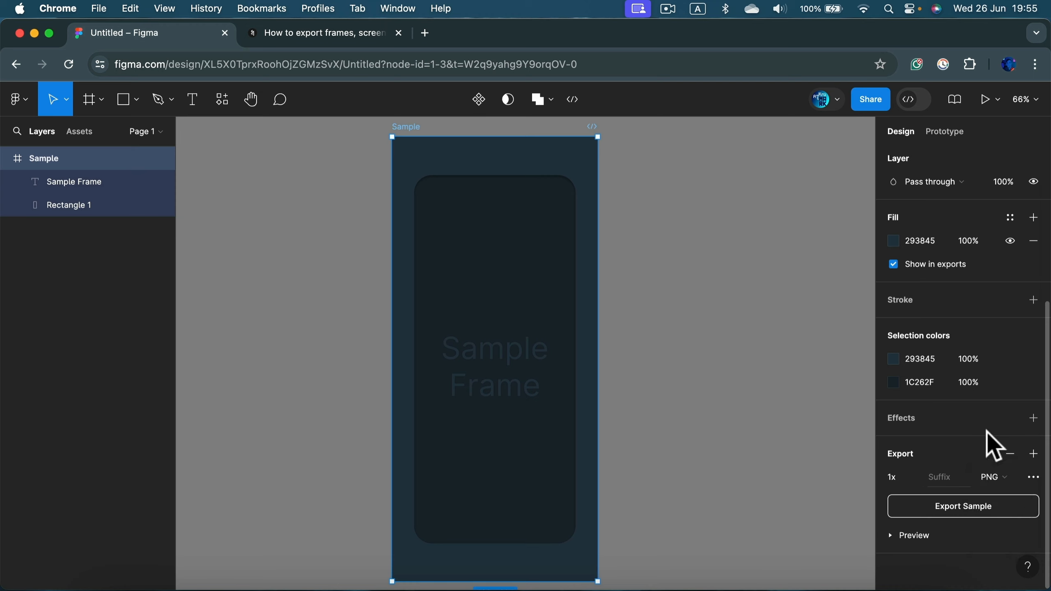
Show the export preview of the Sample frame and export the frame as a PNG.
left_click(907, 535)
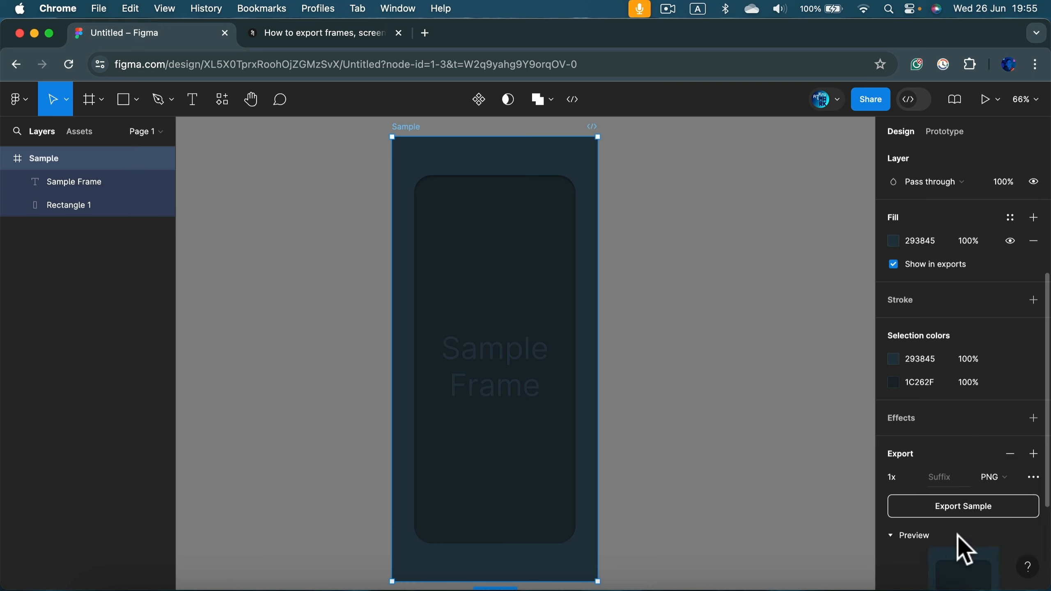
scroll(957, 534, "down", 2)
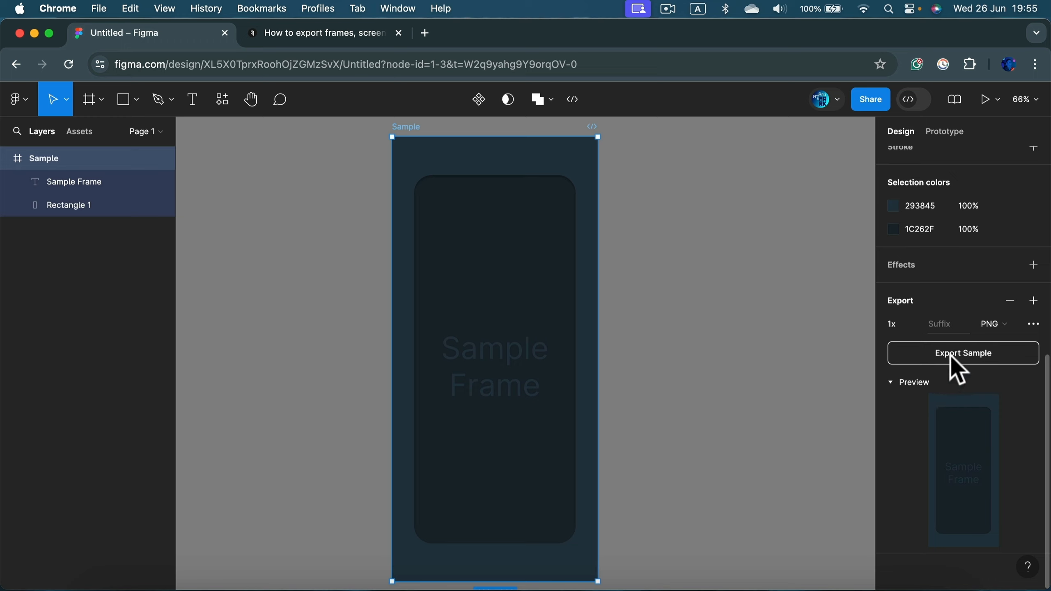
left_click(963, 356)
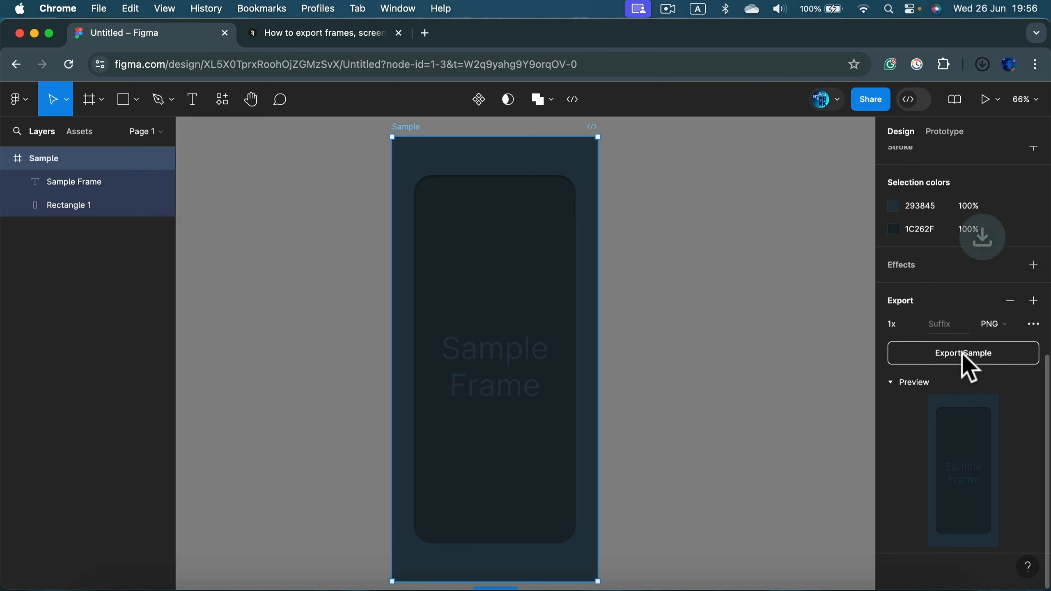
Open the downloaded Sample.png to check the exported frame, and close the image.
mouse_move(829, 112)
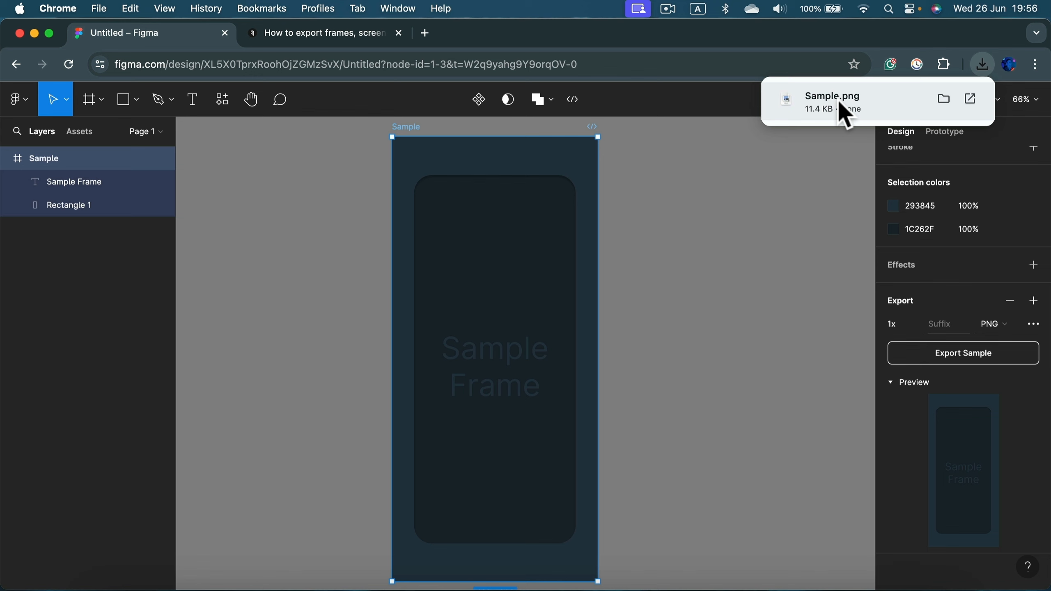
left_click(836, 103)
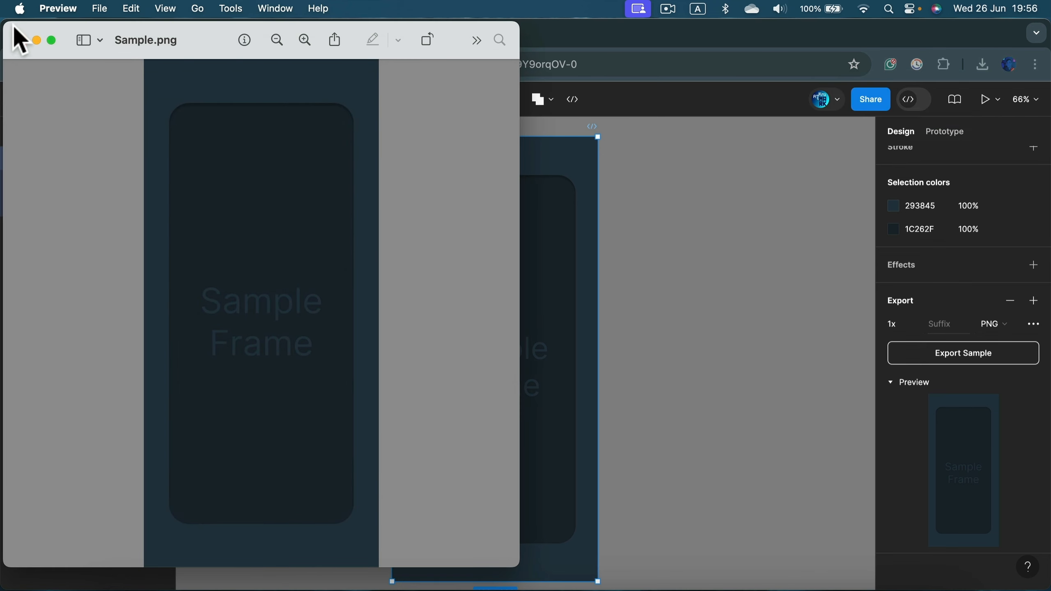
left_click(22, 40)
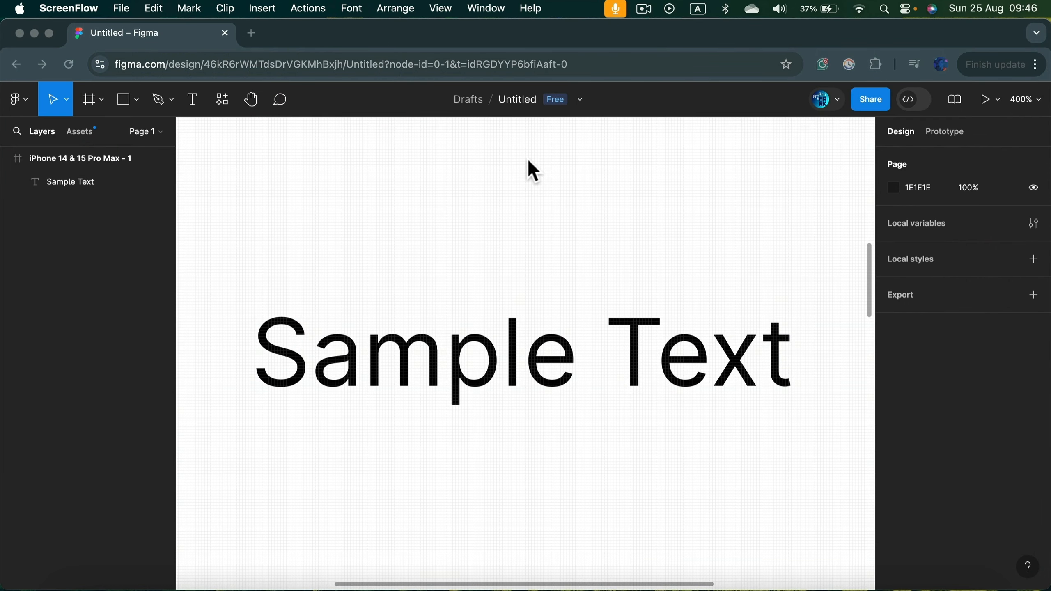
Select the Sample Text on the iPhone frame and change its font to Jolly Lodger.
left_click(538, 389)
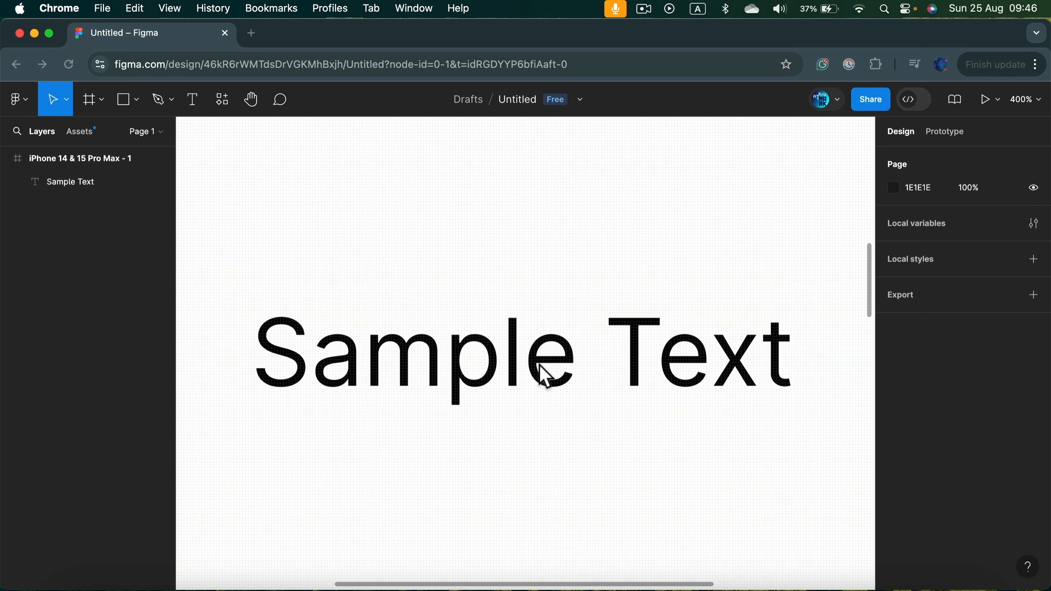
left_click(442, 381)
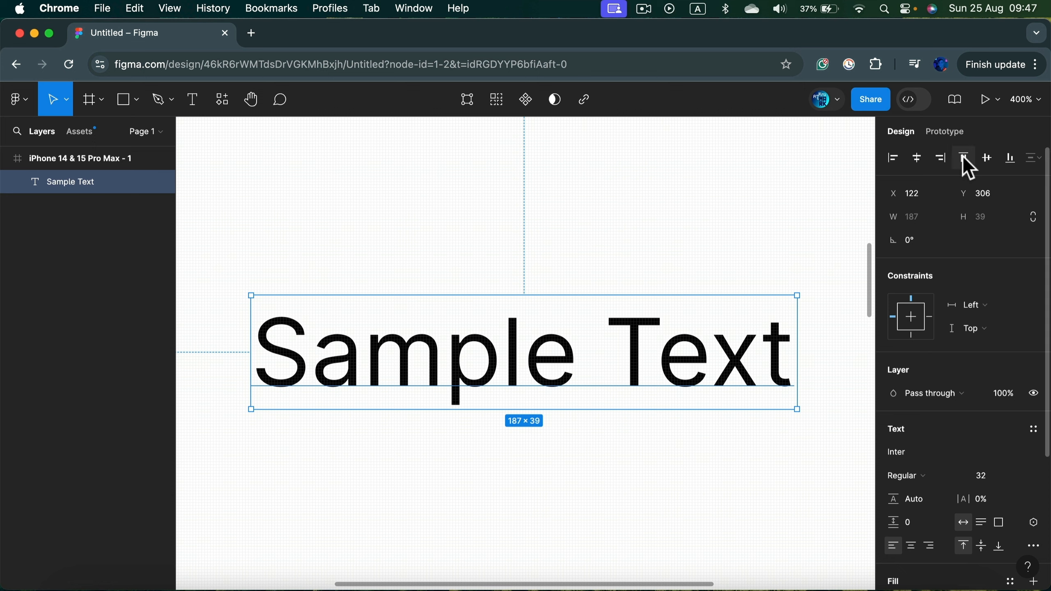
left_click(940, 131)
left_click(907, 130)
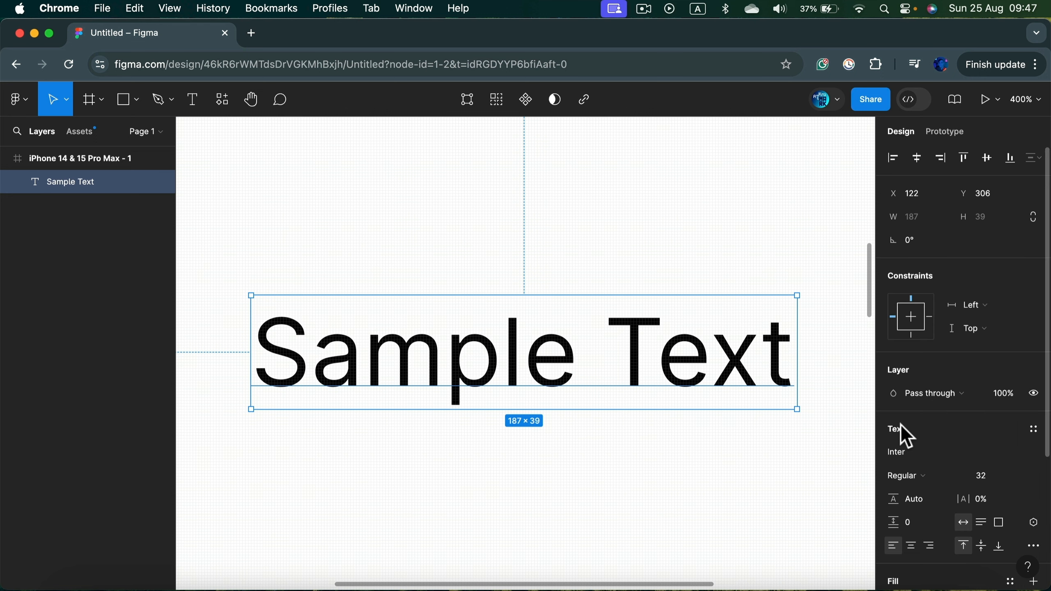
scroll(912, 428, "down", 3)
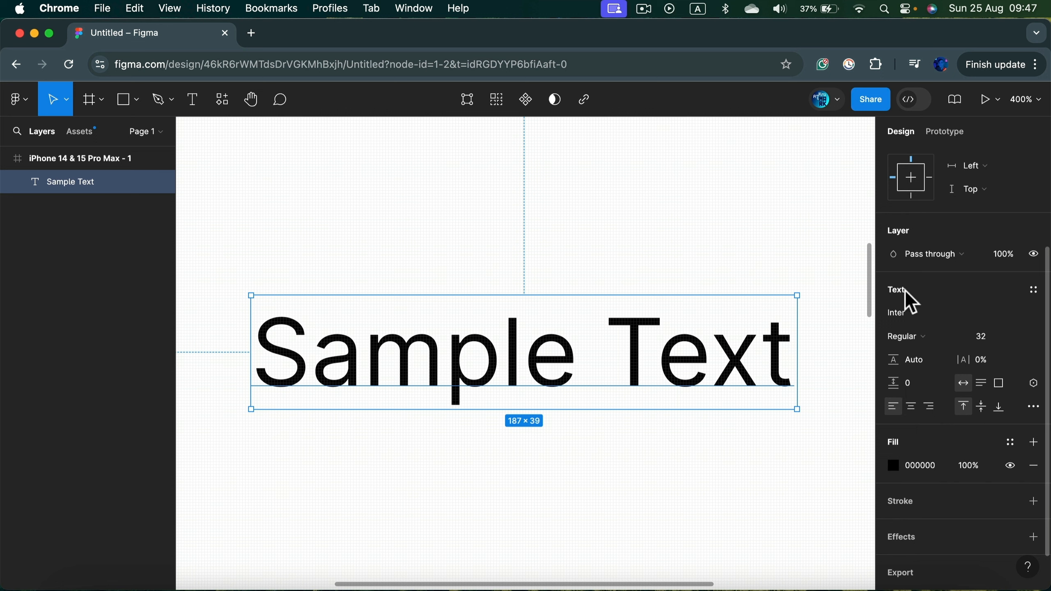
left_click(910, 314)
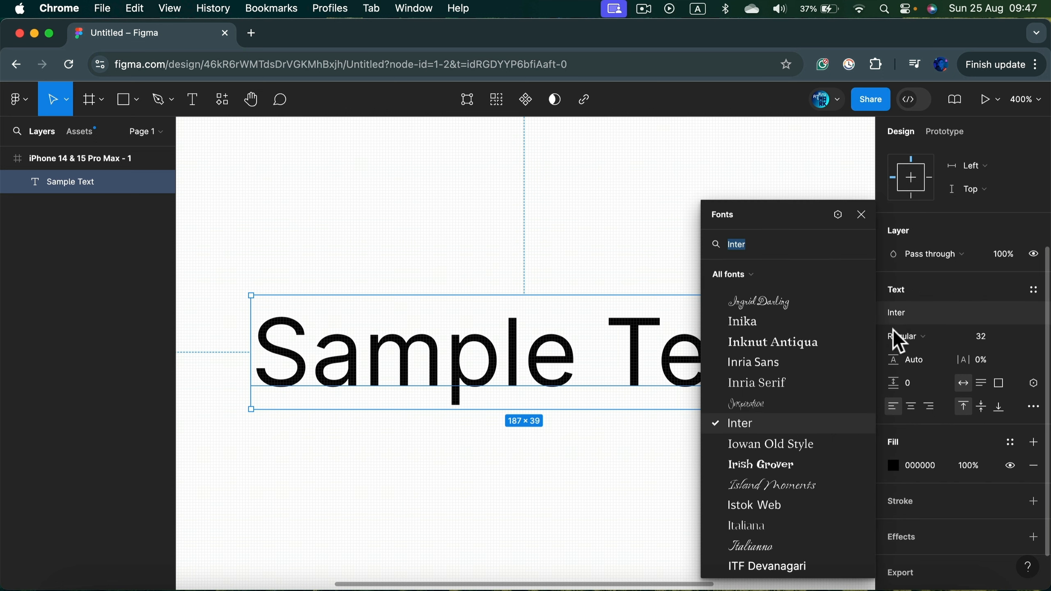
scroll(814, 401, "down", 10)
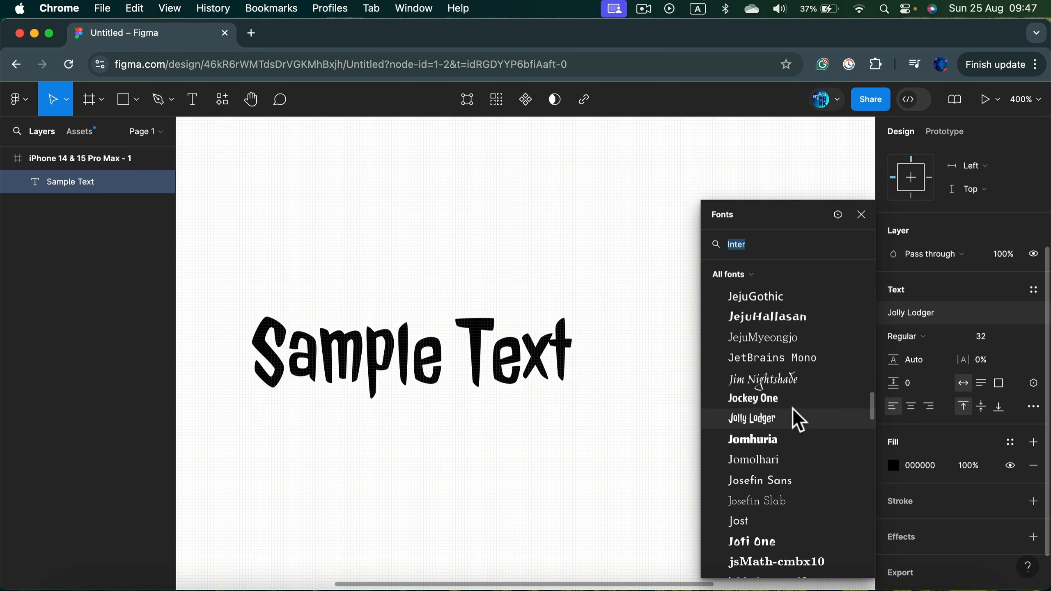
left_click(770, 419)
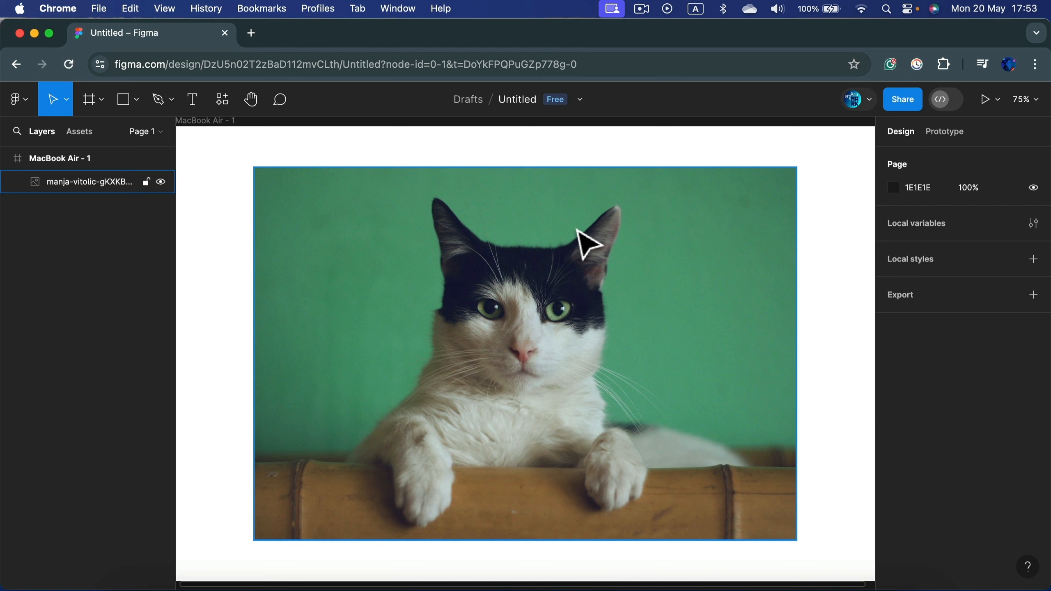
Crop the cat photo on all four sides to about 624 × 590, keeping the cat inside the crop.
left_click(578, 230)
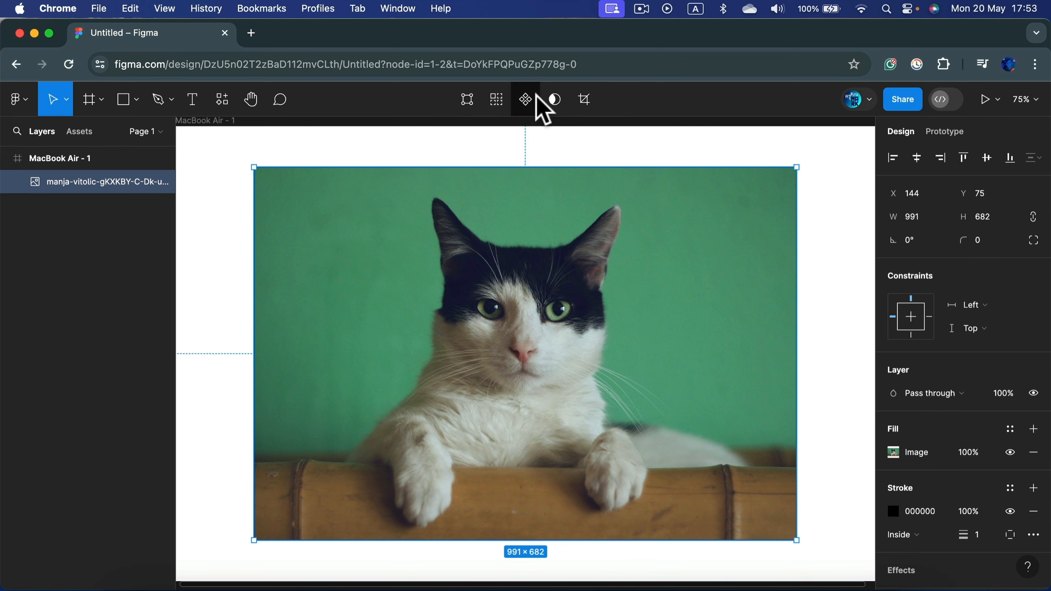
left_click(585, 101)
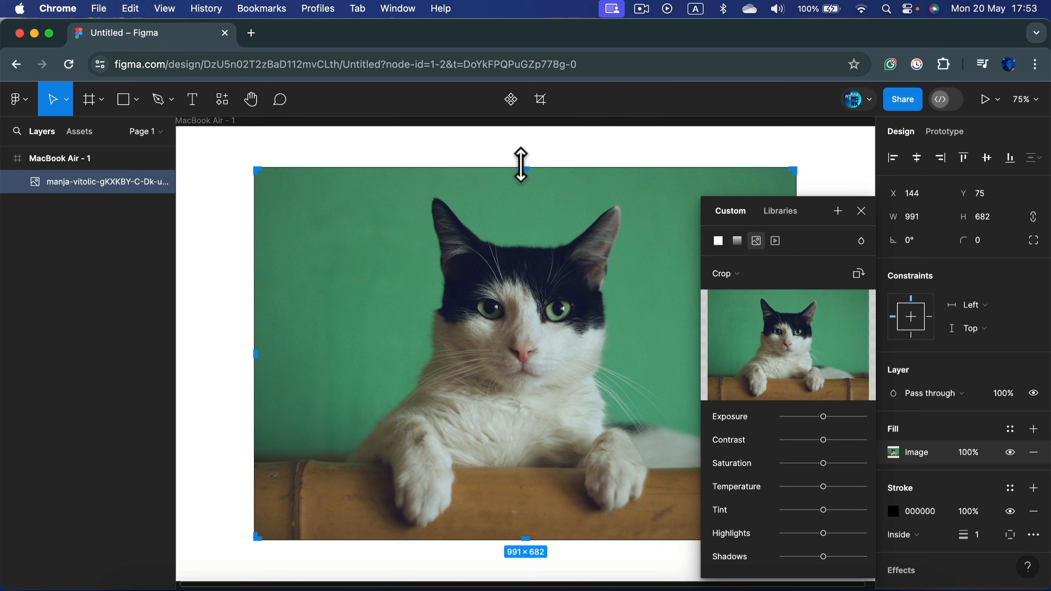
left_click_drag(521, 165, 521, 200)
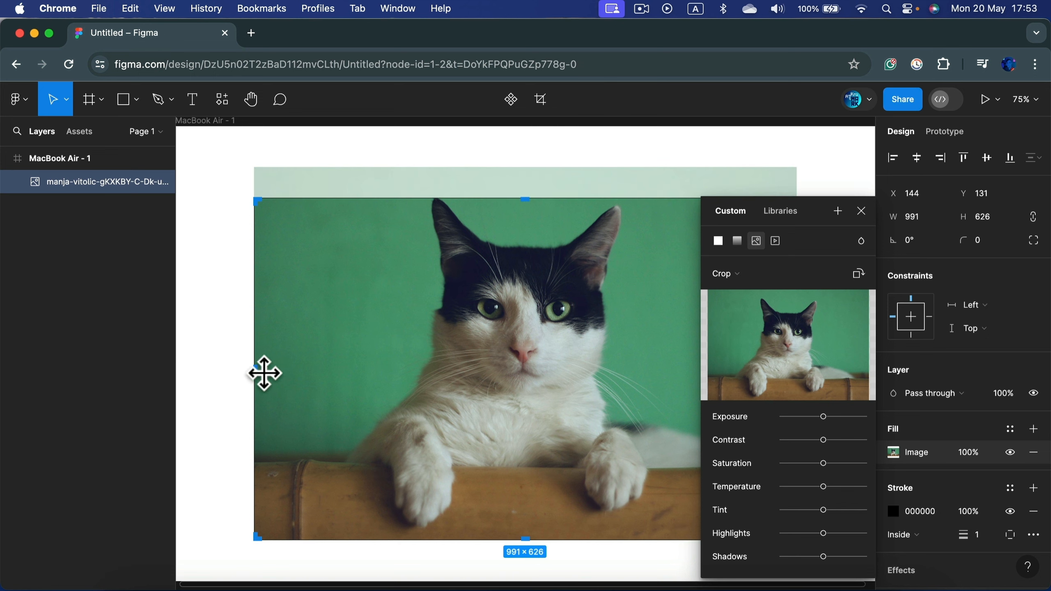
left_click_drag(257, 374, 347, 375)
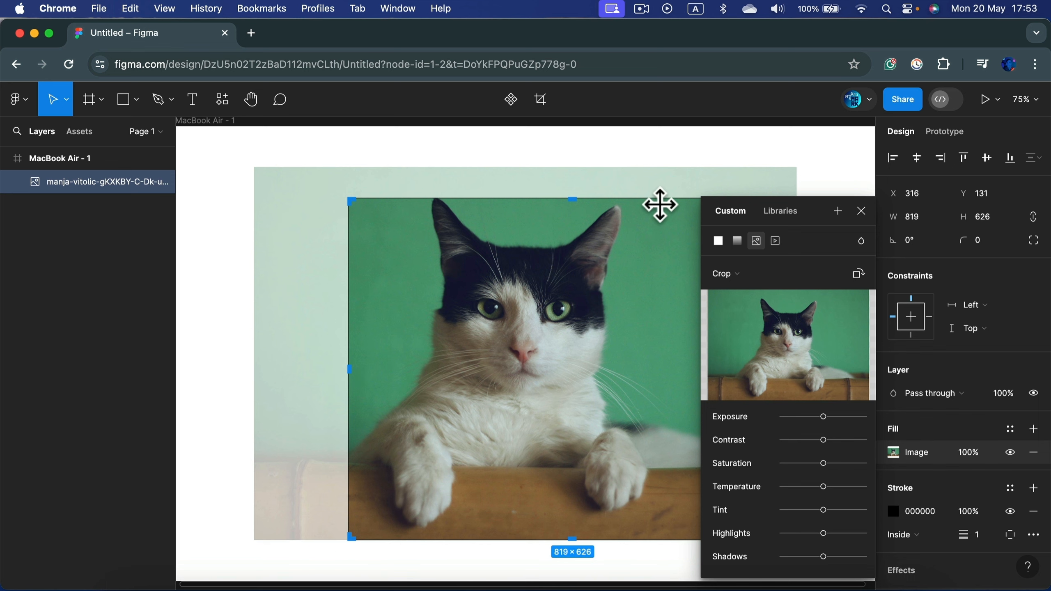
left_click_drag(664, 183, 476, 150)
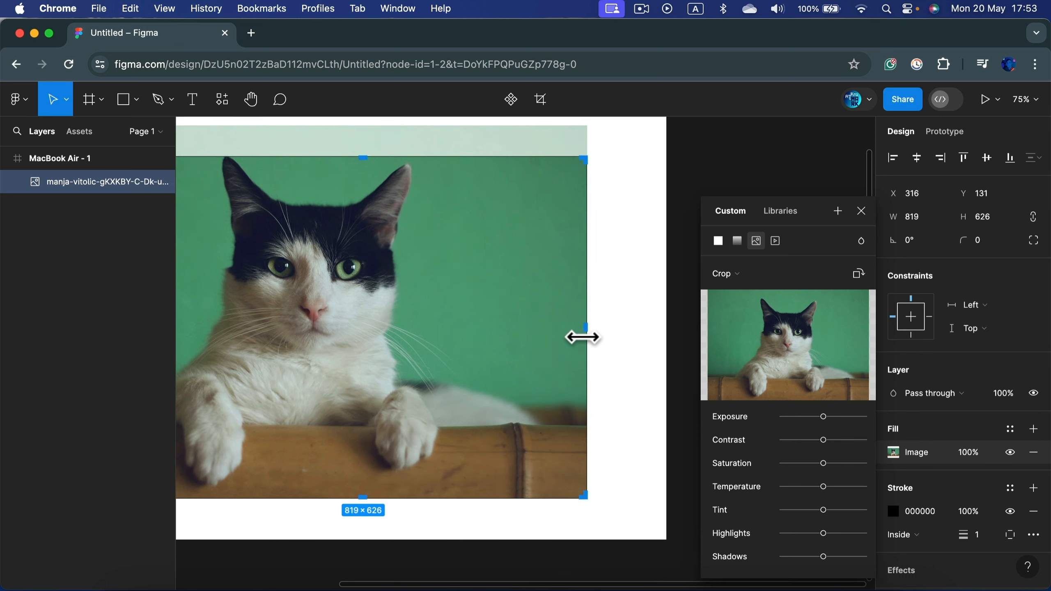
left_click_drag(582, 338, 480, 348)
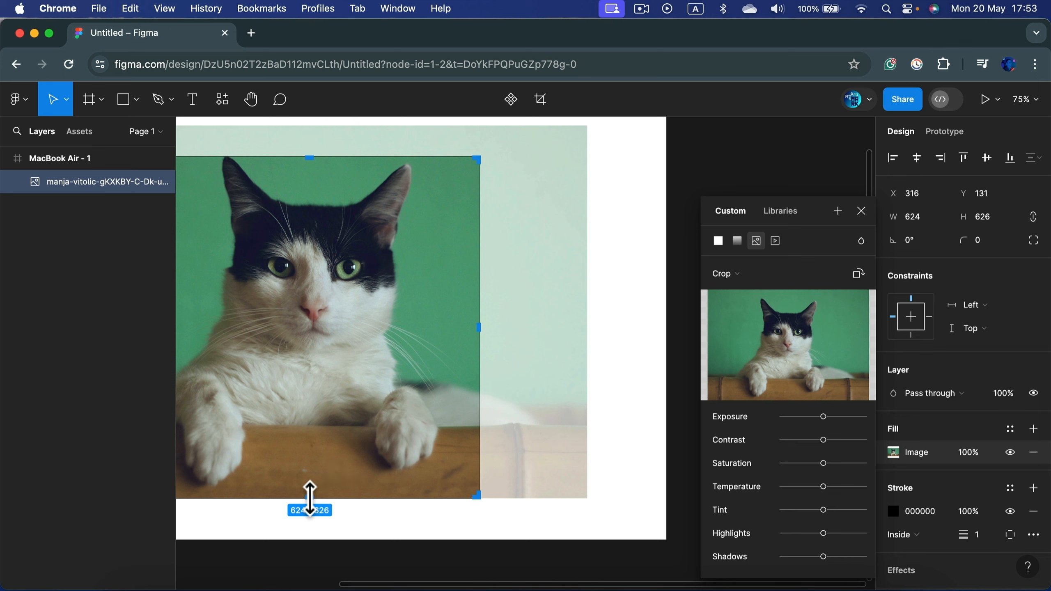
left_click_drag(310, 498, 311, 479)
Rotate the cat photo's crop frame by about 4.68° counterclockwise, apply the crop and deselect the photo.
left_click_drag(417, 334, 513, 342)
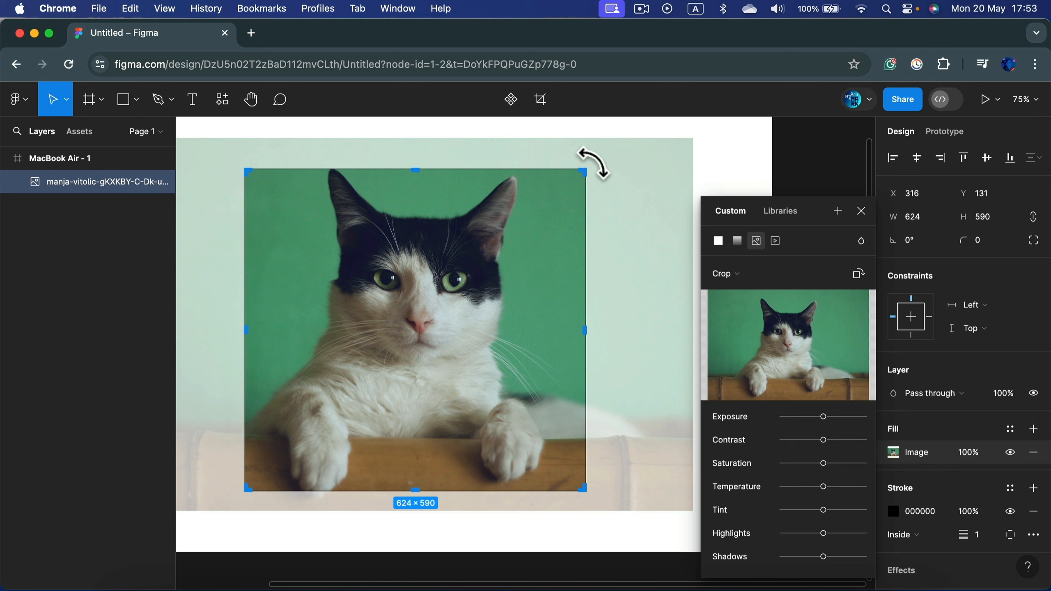
mouse_move(594, 162)
left_mouse_down()
mouse_move(577, 141)
mouse_move(596, 157)
mouse_move(603, 188)
mouse_move(578, 150)
left_mouse_up()
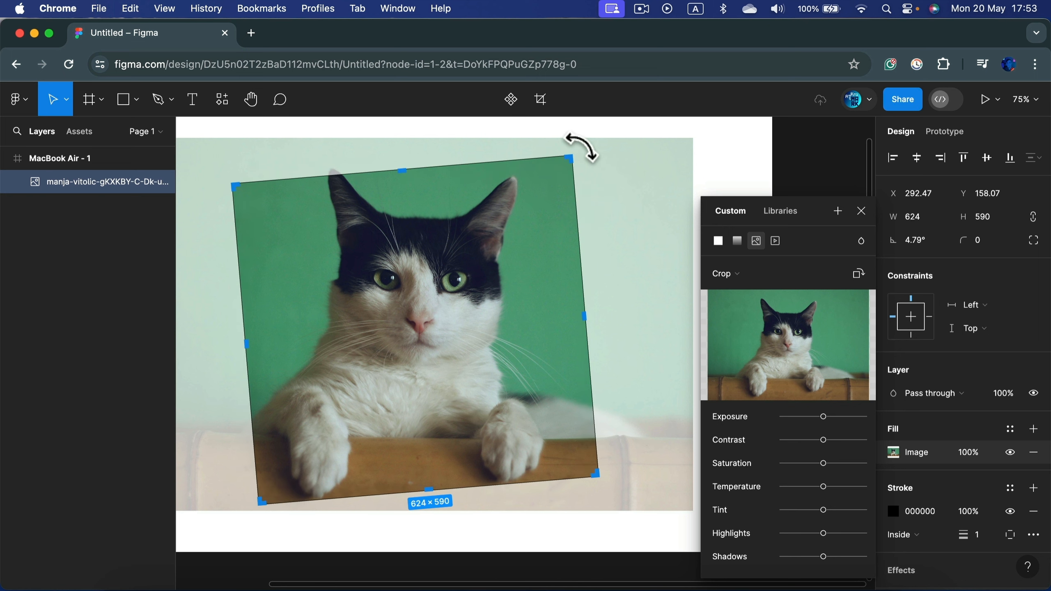
left_click(733, 148)
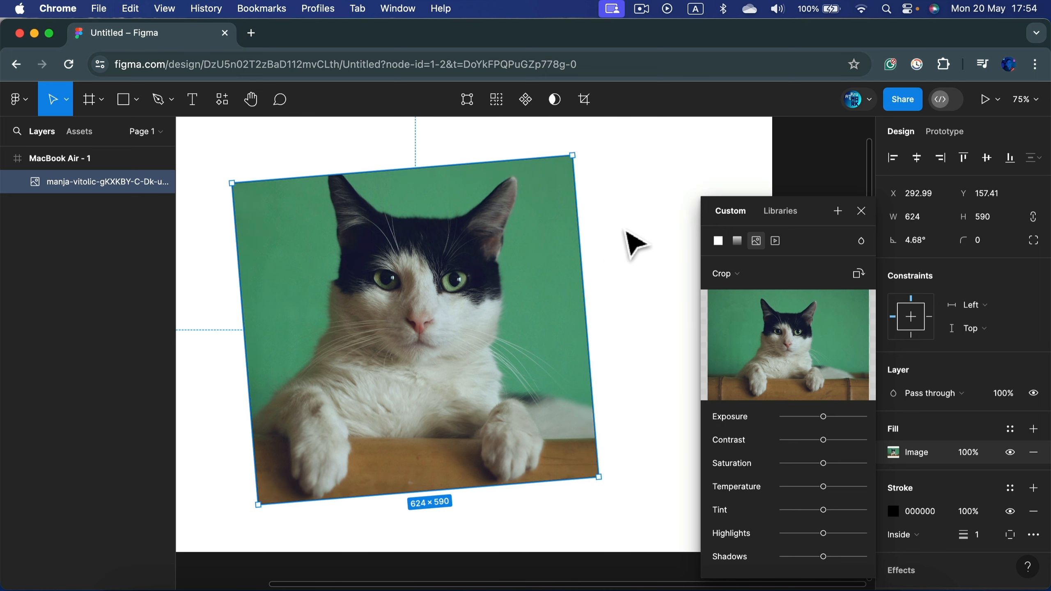
left_click(640, 183)
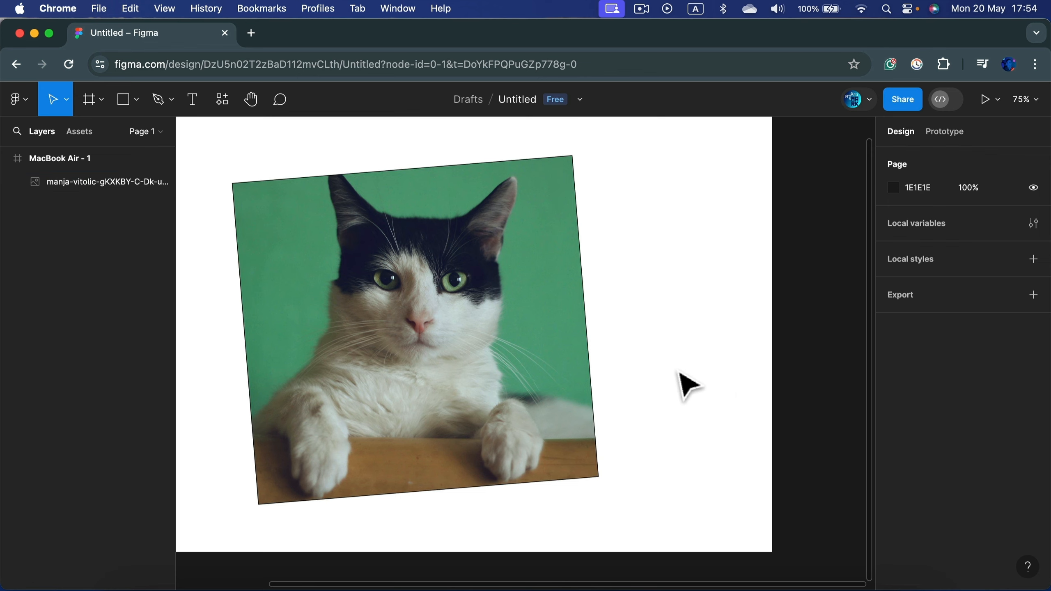
Delete the cropped cat photo and draw a circle about 525 × 525 on the MacBook Air frame.
left_click(571, 364)
key("Delete")
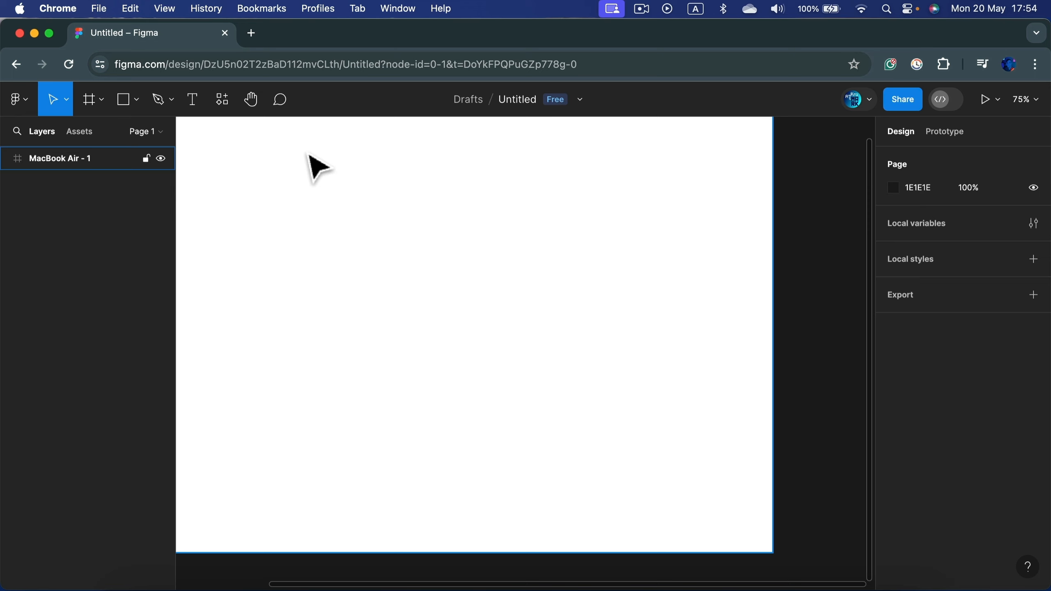
left_click(134, 102)
left_click(133, 189)
left_click_drag(281, 188, 570, 391)
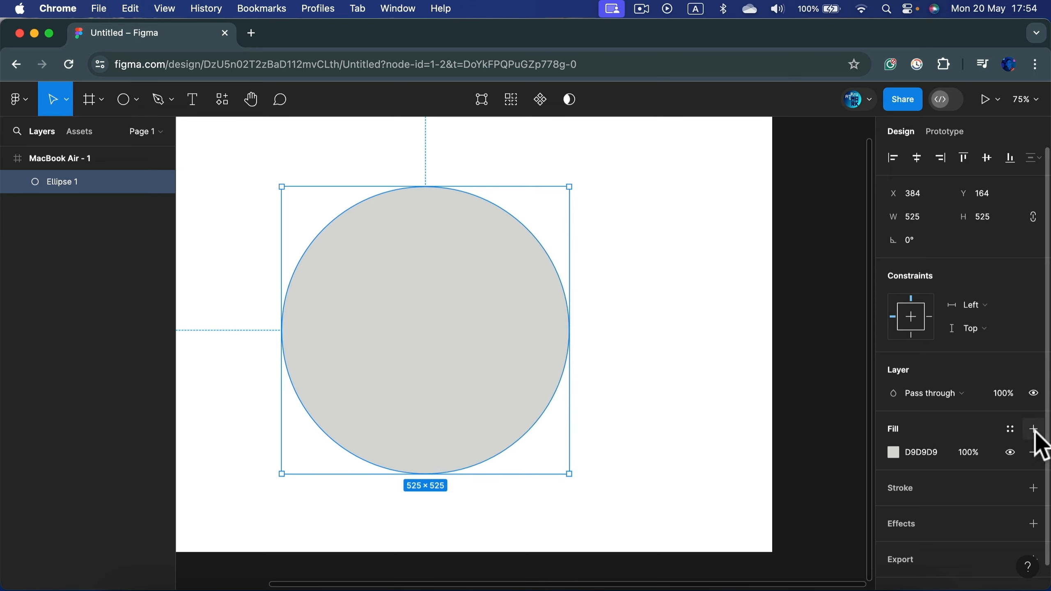
Colour the circle red CC5959, and replace that fill with the image of a puppy running on grass.
left_click(893, 453)
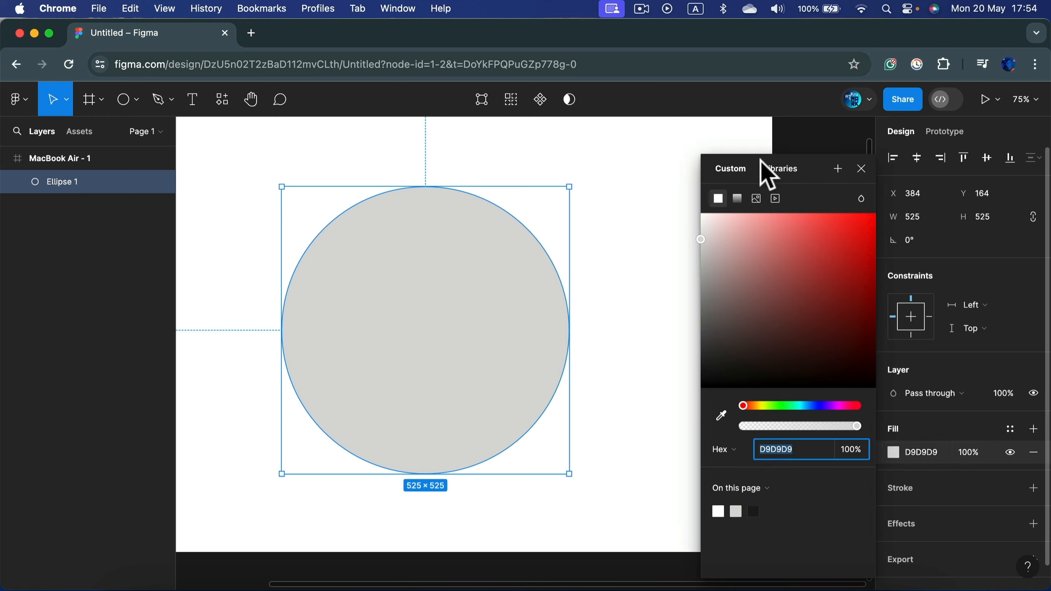
left_click(824, 235)
left_click(800, 247)
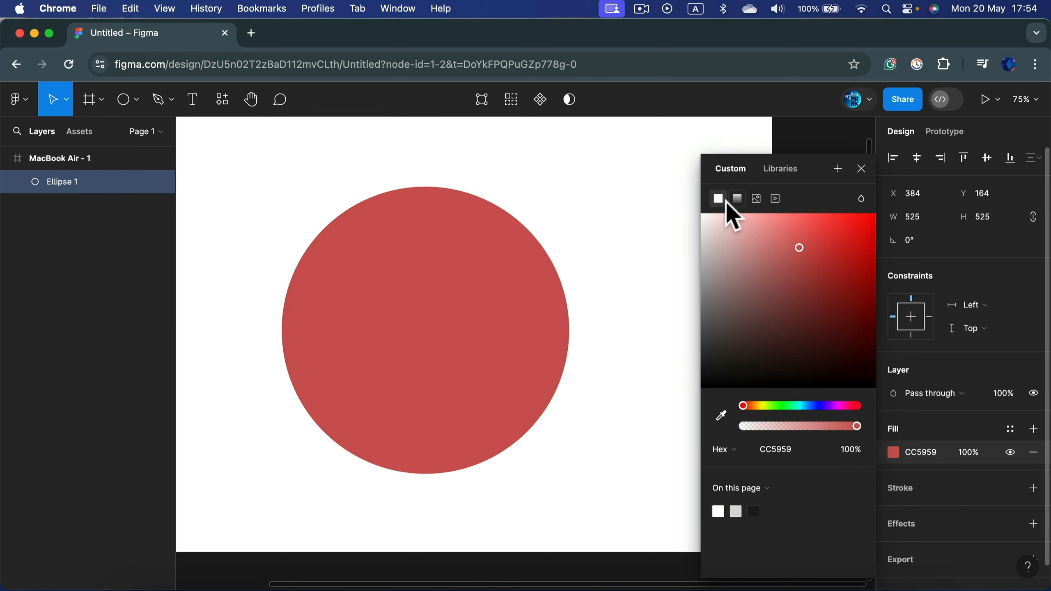
left_click(757, 199)
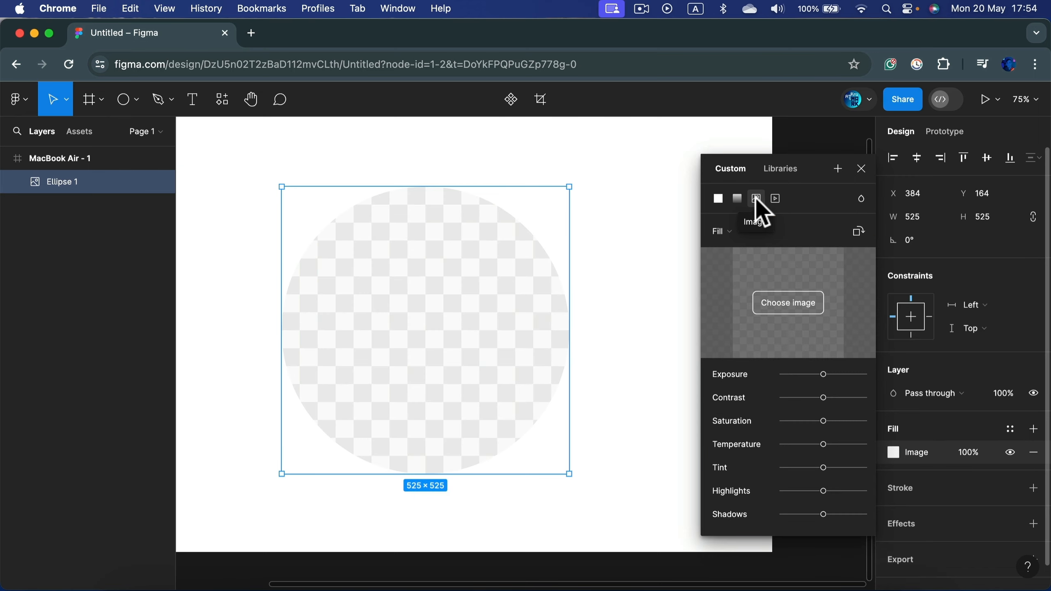
left_click(787, 307)
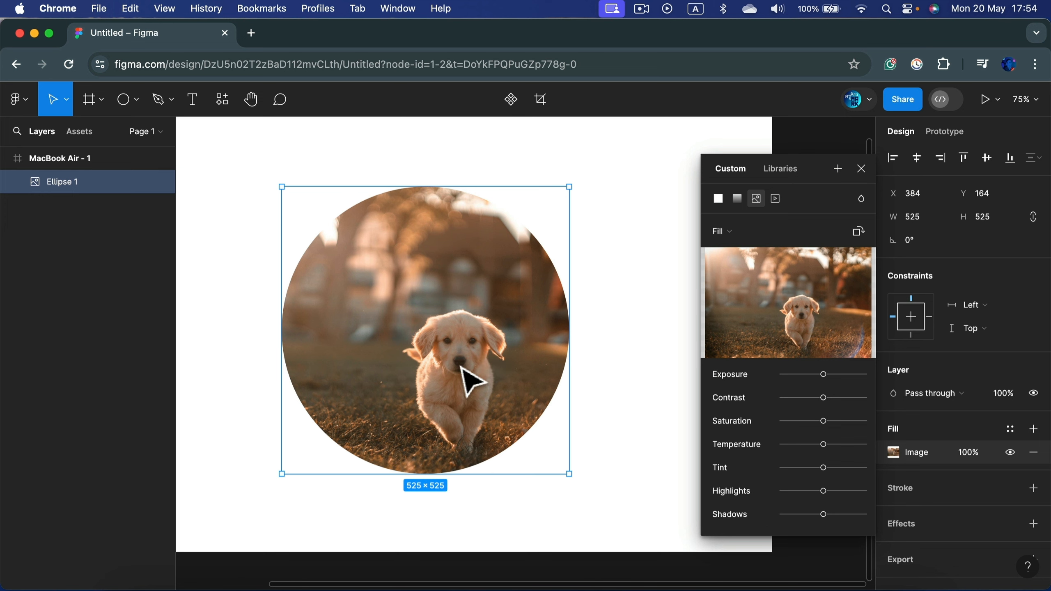
Move the puppy circle to X 407, Y 125, set its image fill to Crop, and shift the image to centre the puppy.
left_click_drag(482, 368, 495, 347)
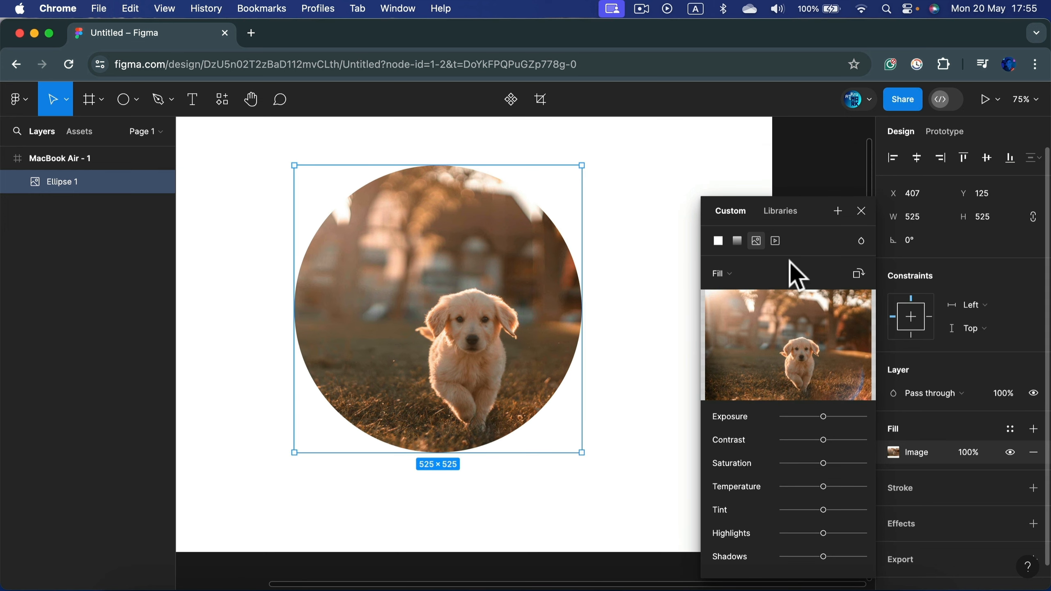
left_click(744, 282)
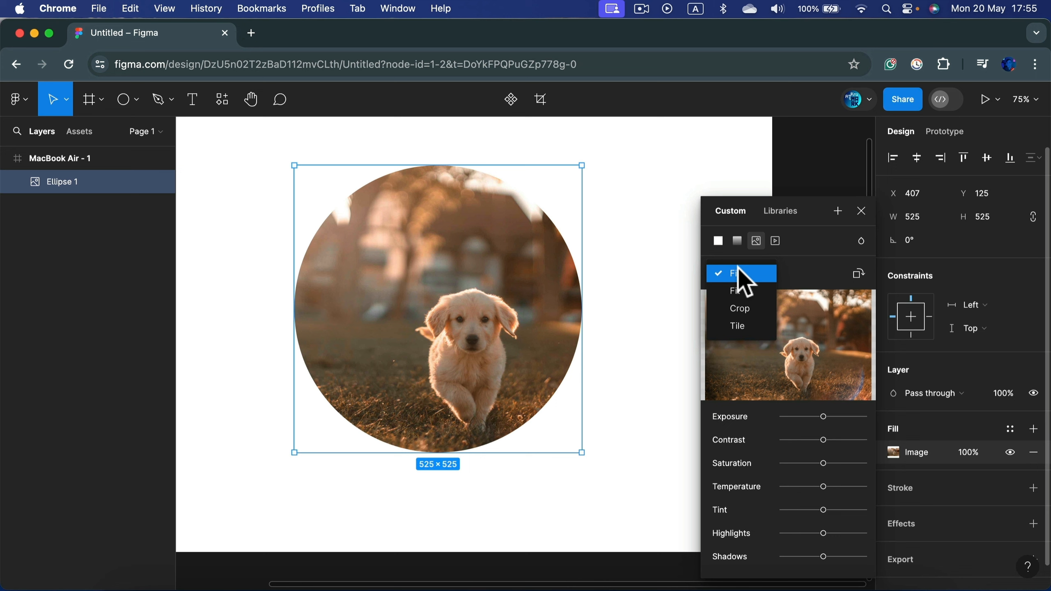
left_click(745, 311)
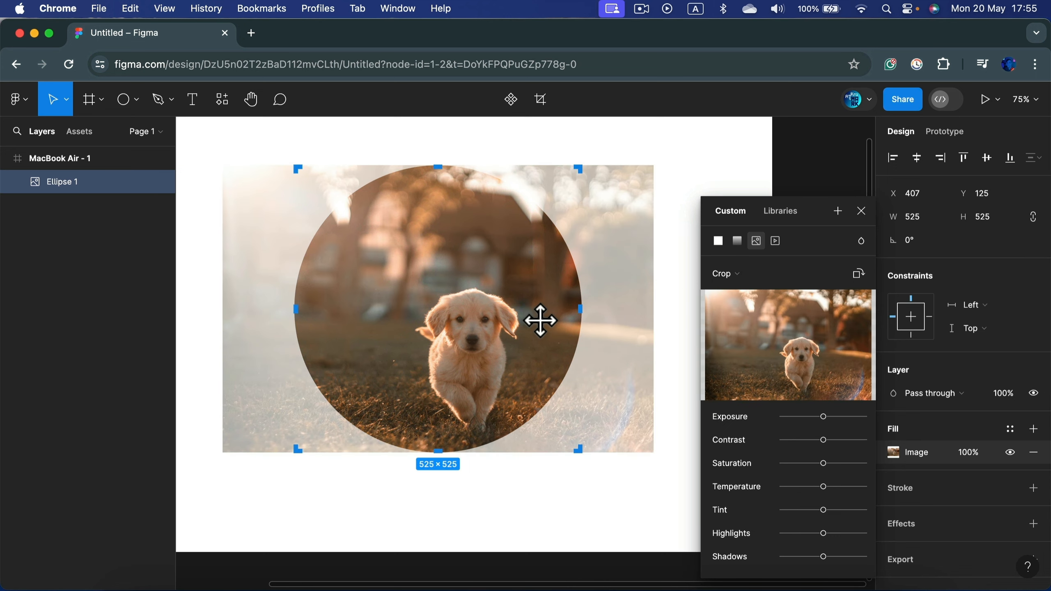
left_click_drag(540, 320, 524, 349)
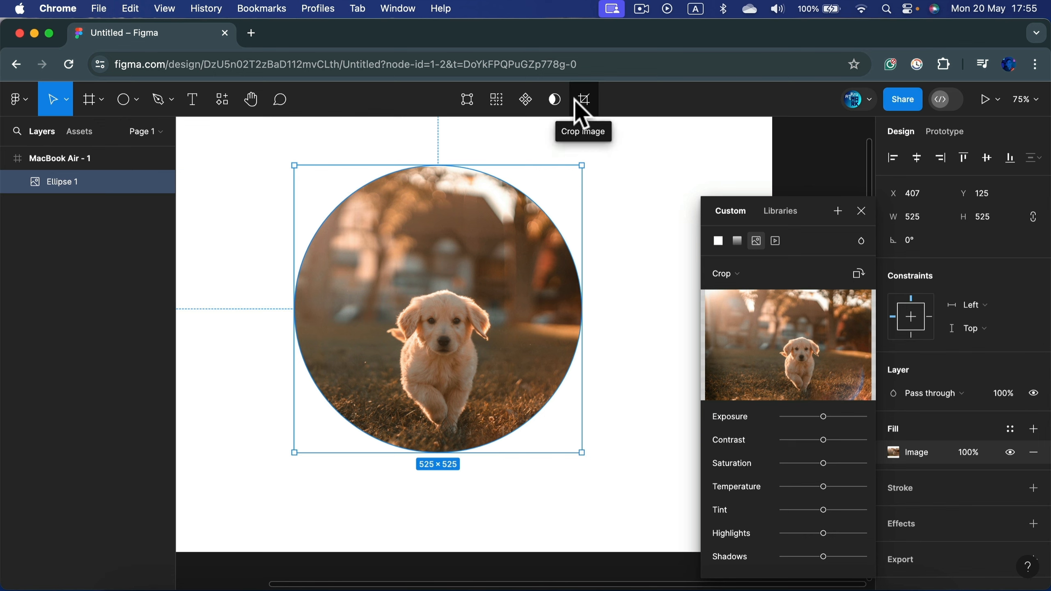
left_click(861, 211)
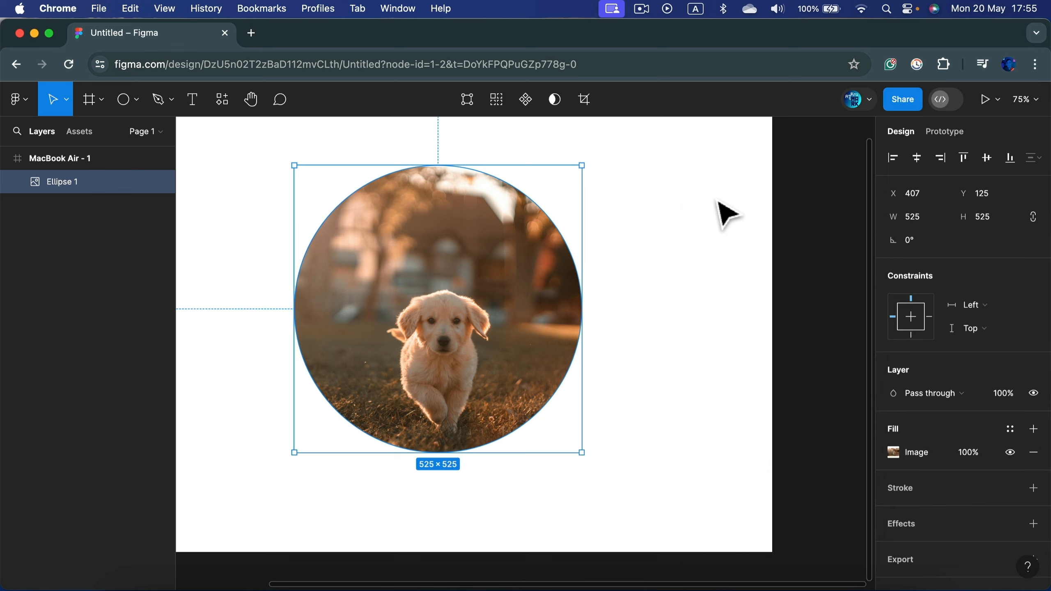
Delete the puppy circle and draw a closed, curved five-point blob about 635 × 645 with the Pen tool on the MacBook Air frame.
key("BackSpace")
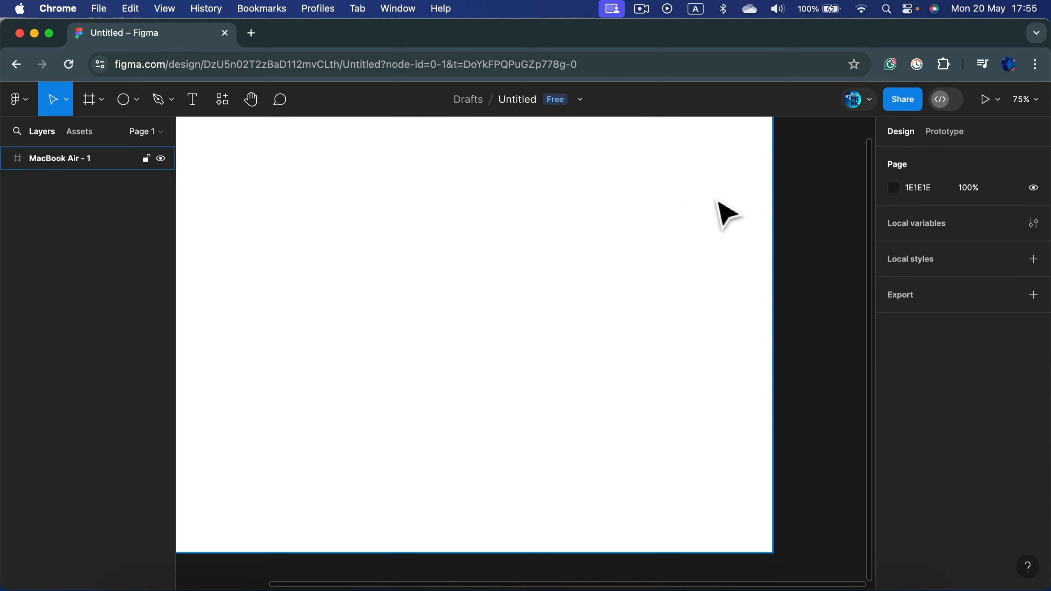
left_click(161, 101)
left_click_drag(451, 163, 425, 165)
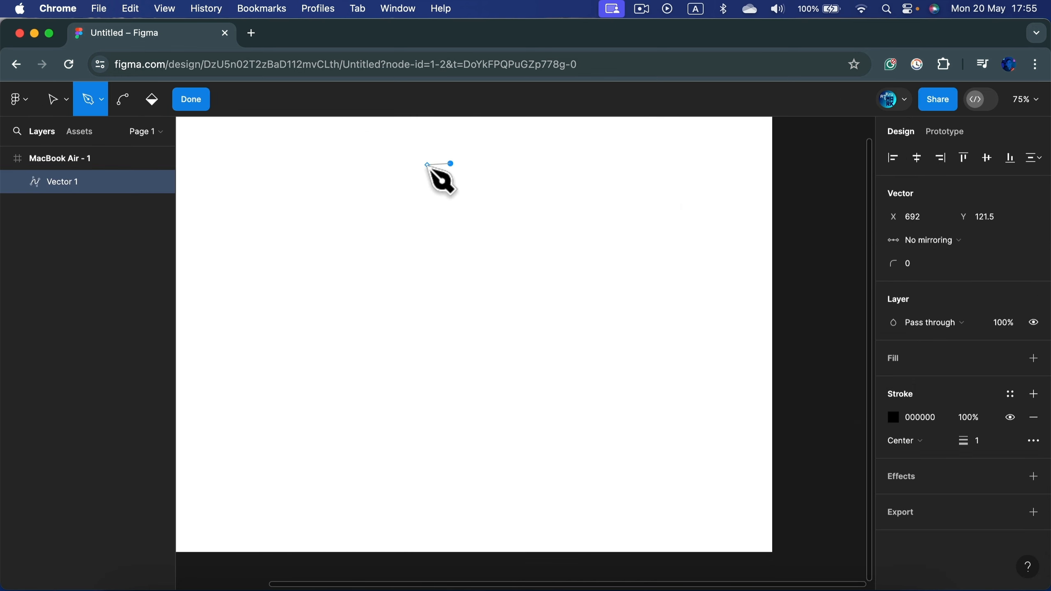
left_click_drag(344, 256, 353, 312)
left_click_drag(428, 440, 408, 497)
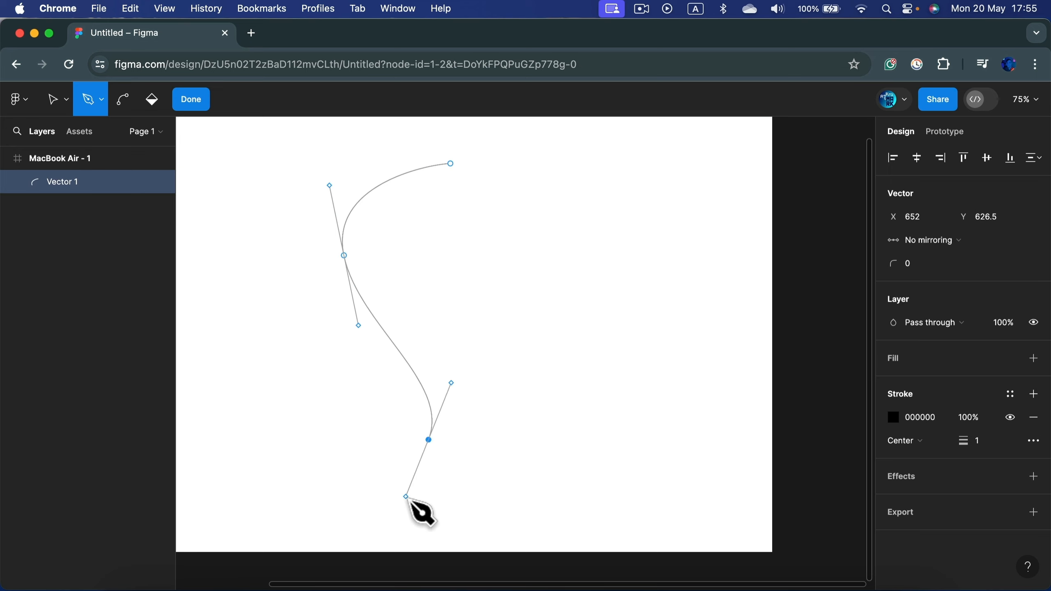
left_click_drag(559, 504, 684, 475)
left_click_drag(672, 300, 628, 171)
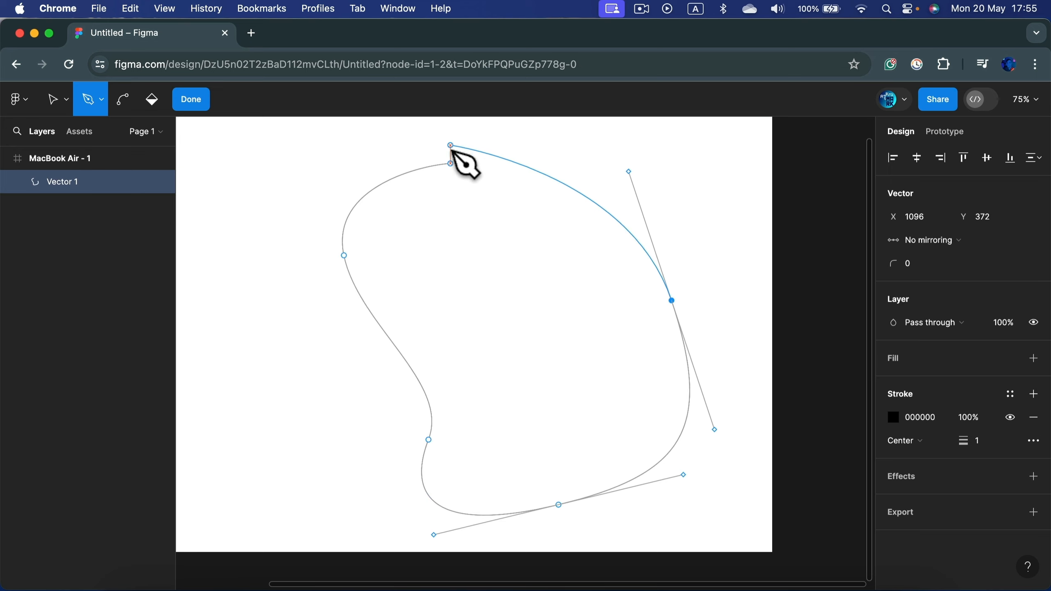
left_click_drag(452, 163, 393, 182)
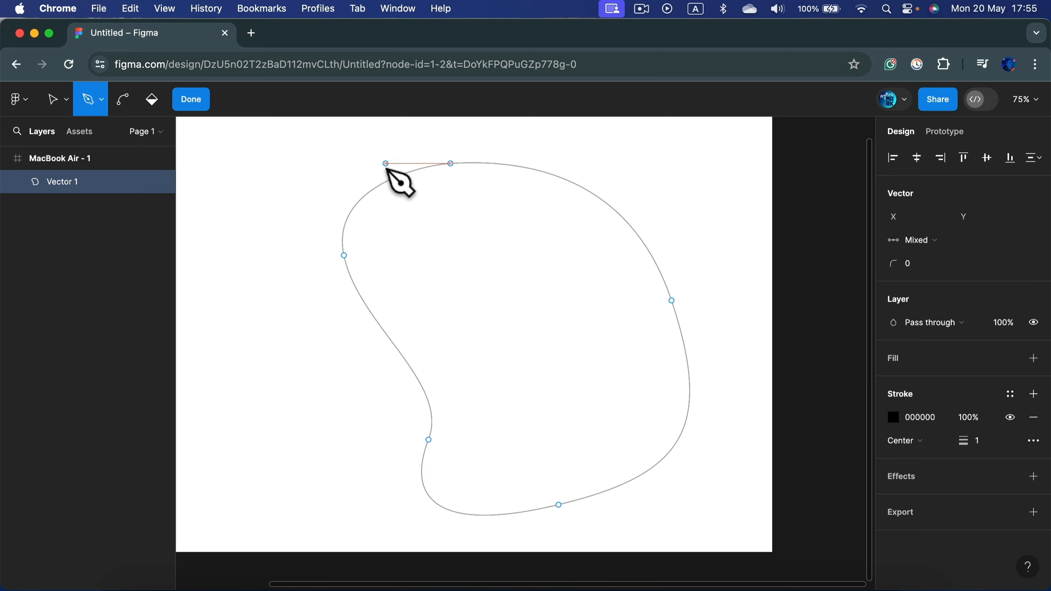
left_click(825, 318)
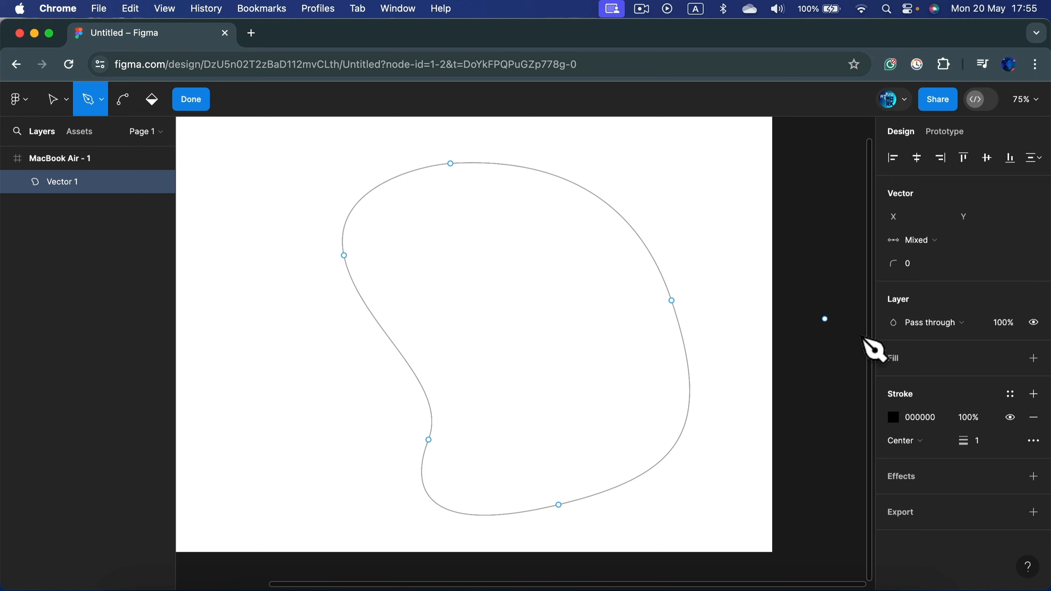
Add a fill to the blob using the image of the puppy running on grass, and set the image mode to Crop.
left_click(1034, 358)
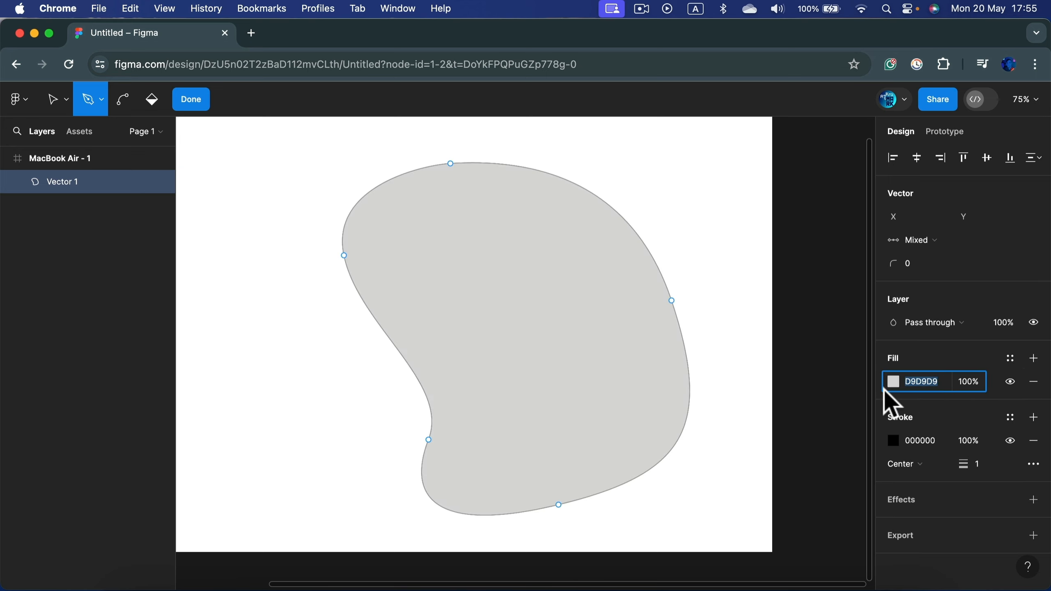
left_click(892, 383)
left_click(756, 198)
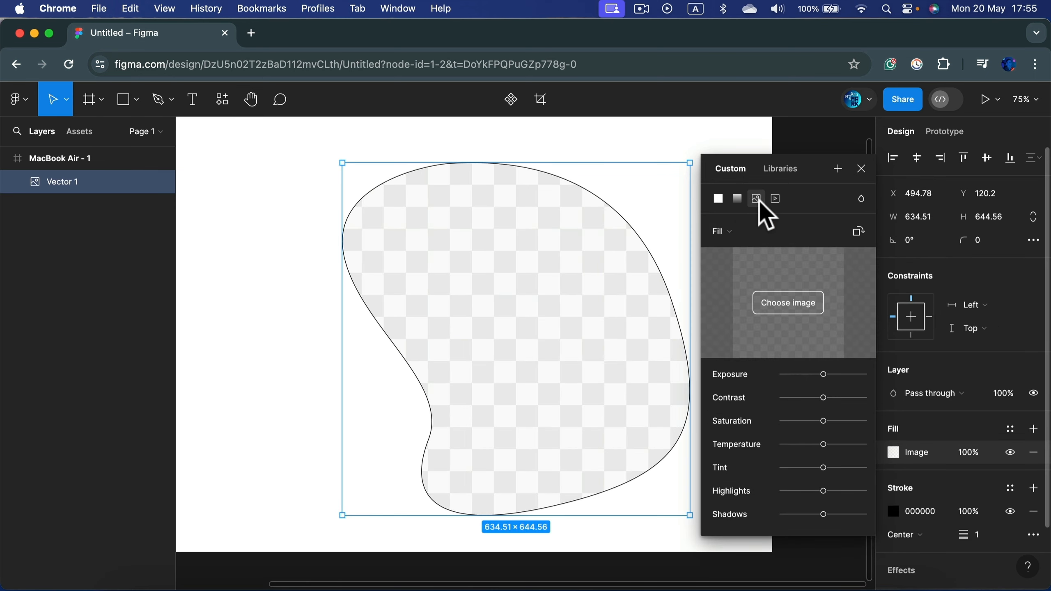
left_click(769, 308)
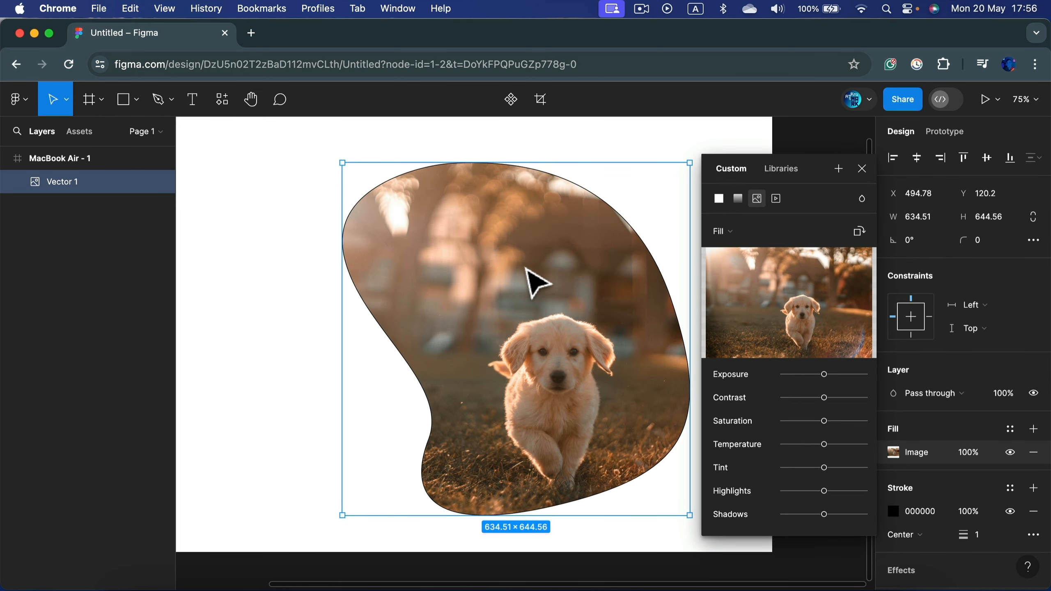
left_click(724, 232)
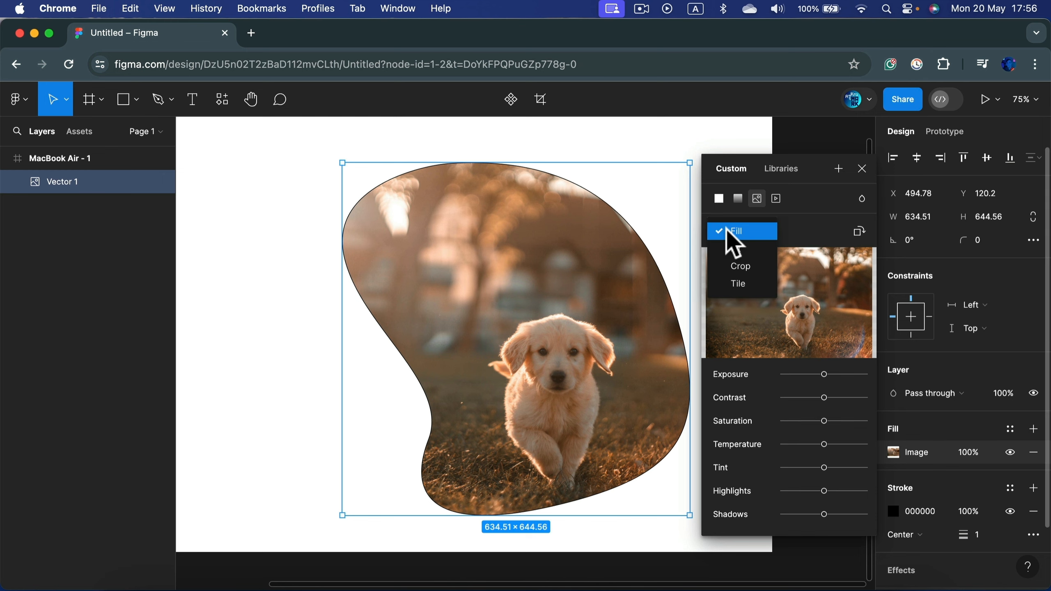
left_click(739, 267)
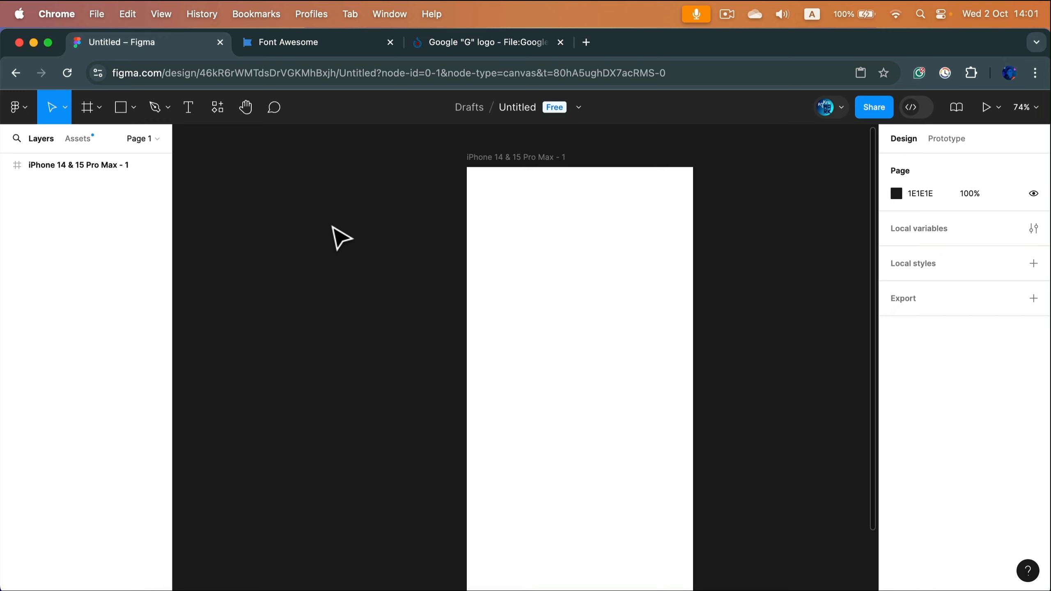
Switch to the Font Awesome page and copy the SVG code of the free solid envelope icon.
left_click(343, 43)
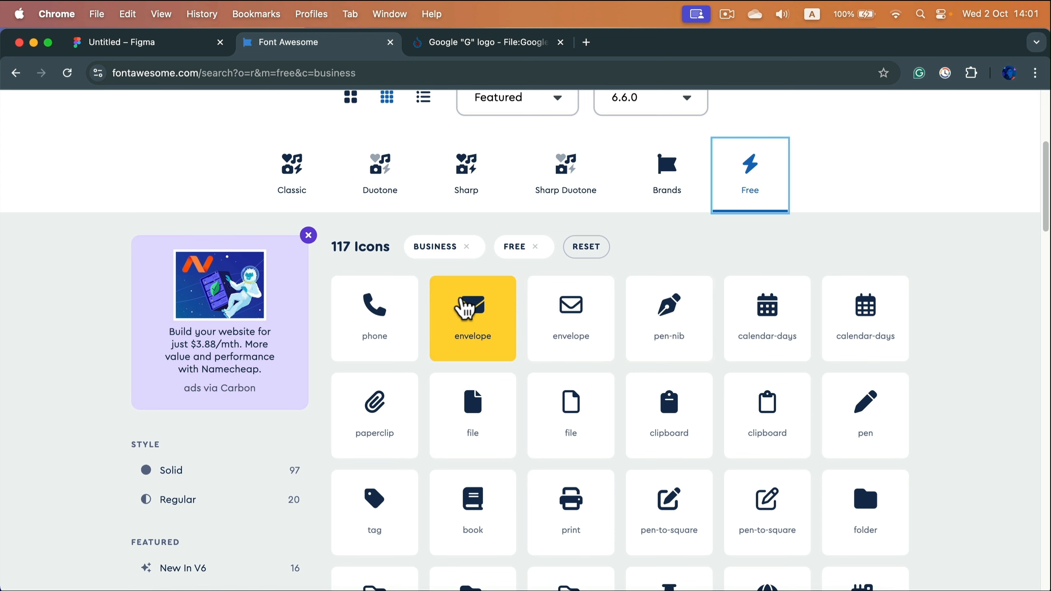
left_click(472, 308)
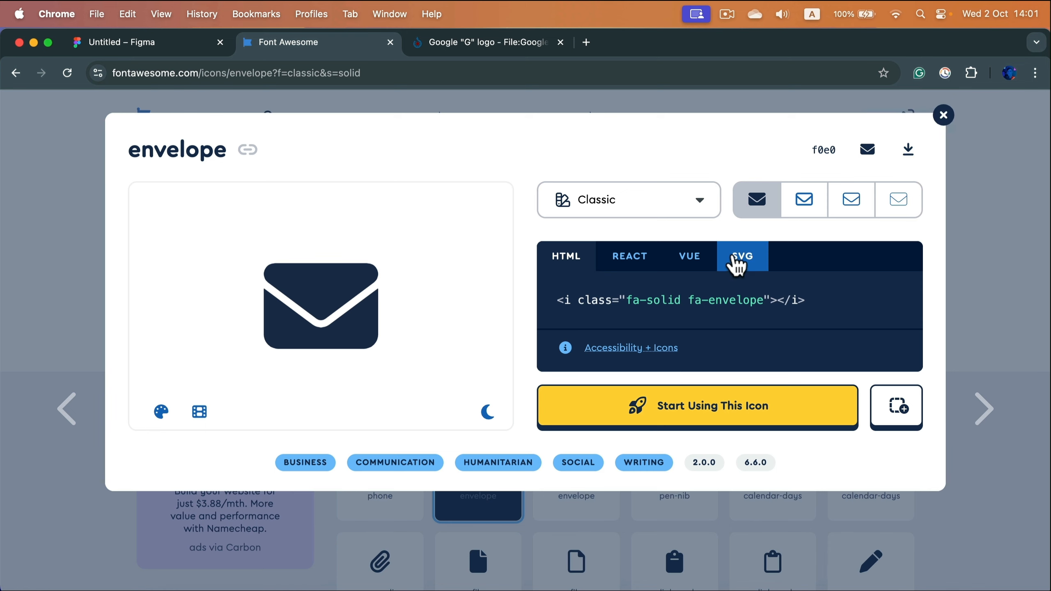
left_click(745, 267)
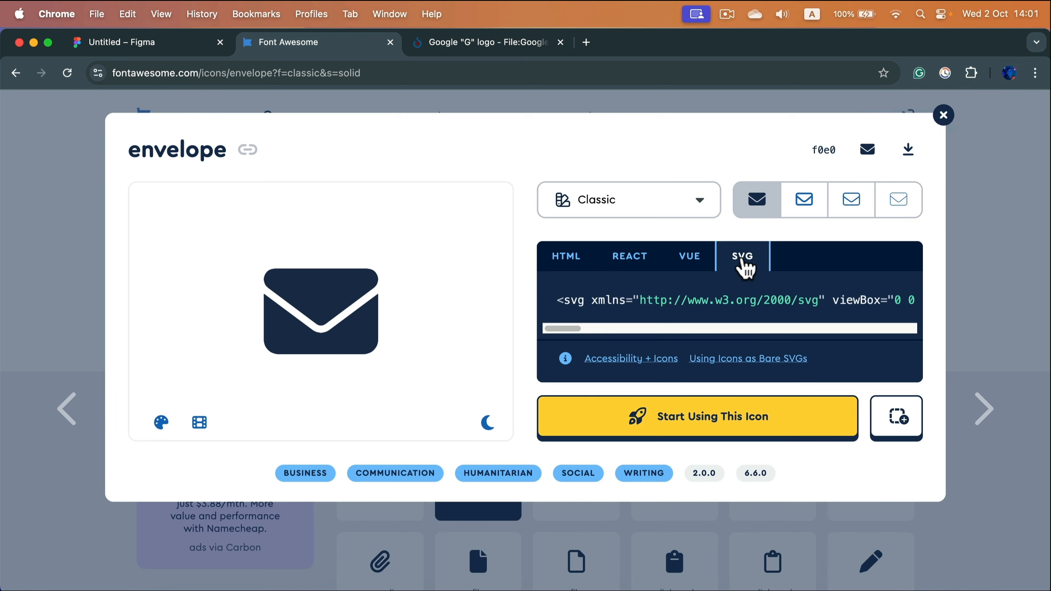
left_click(703, 313)
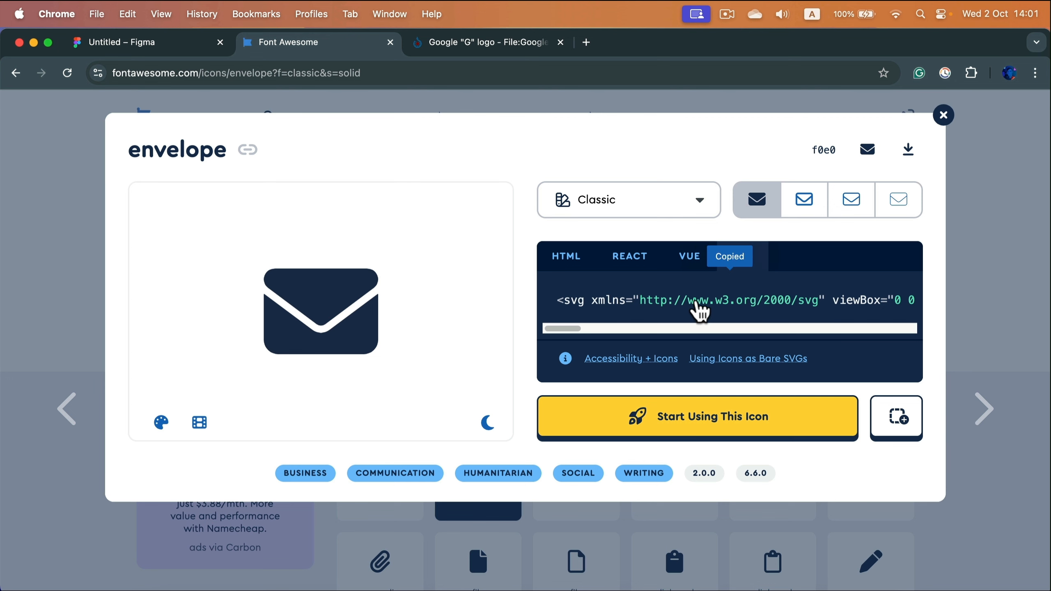
Switch to Figma, paste the envelope icon into the iPhone 14 & 15 Pro Max frame, and move it to about X 19, Y 66.
left_click(176, 43)
left_click(518, 307)
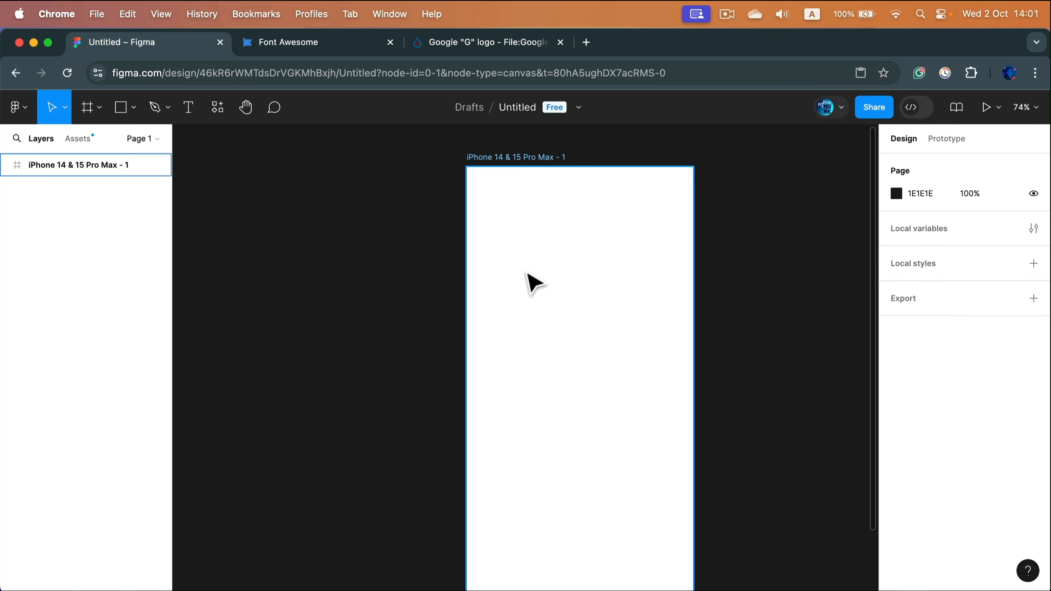
right_click(531, 255)
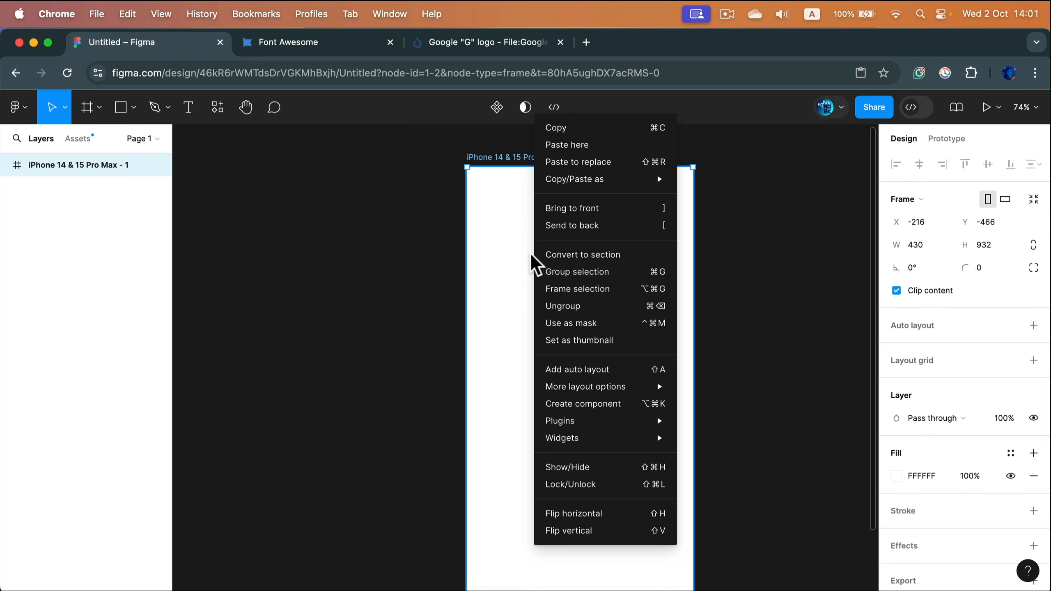
left_click(594, 145)
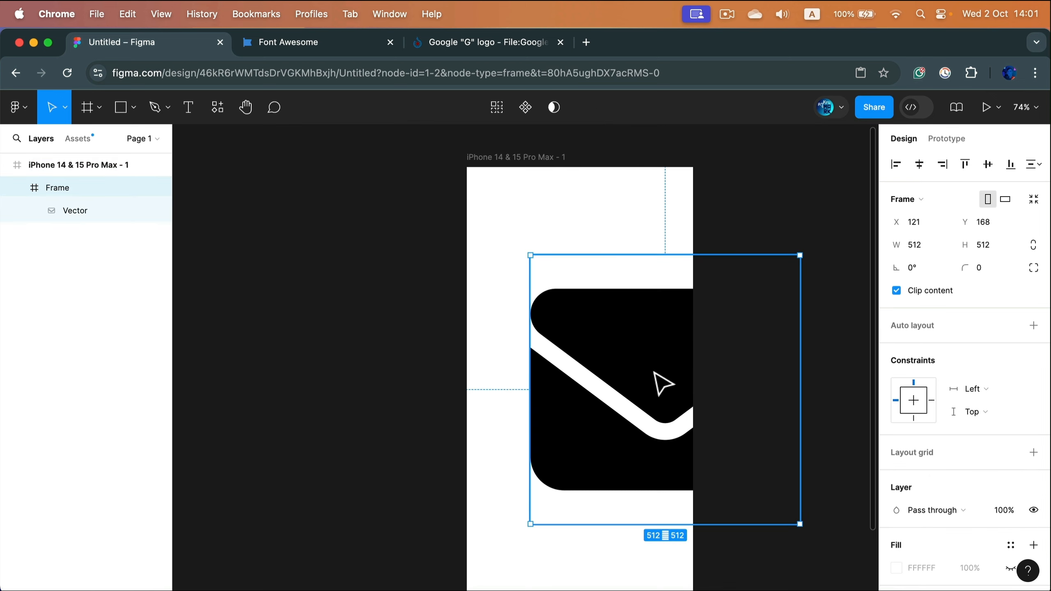
left_click_drag(662, 383, 609, 329)
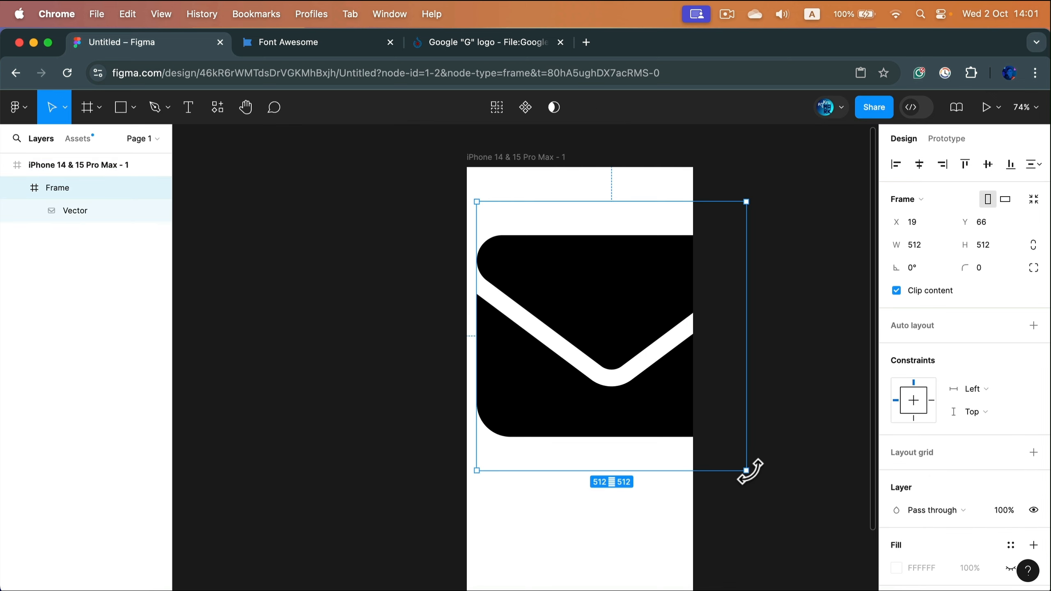
Change the fill colour of the envelope's vector to red DD0101.
left_click(76, 208)
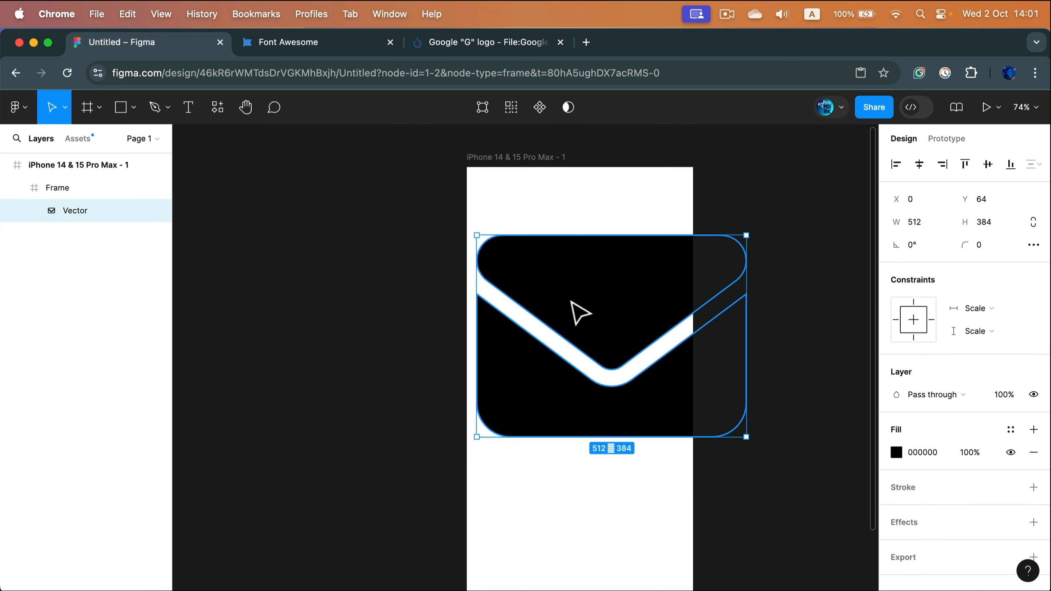
left_click(896, 453)
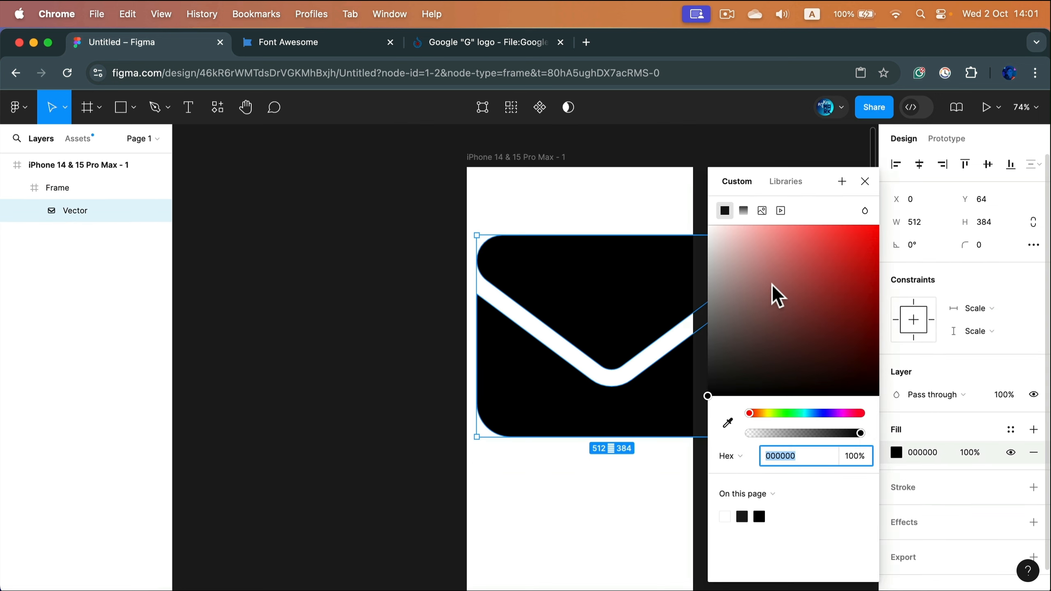
left_click_drag(771, 286, 879, 252)
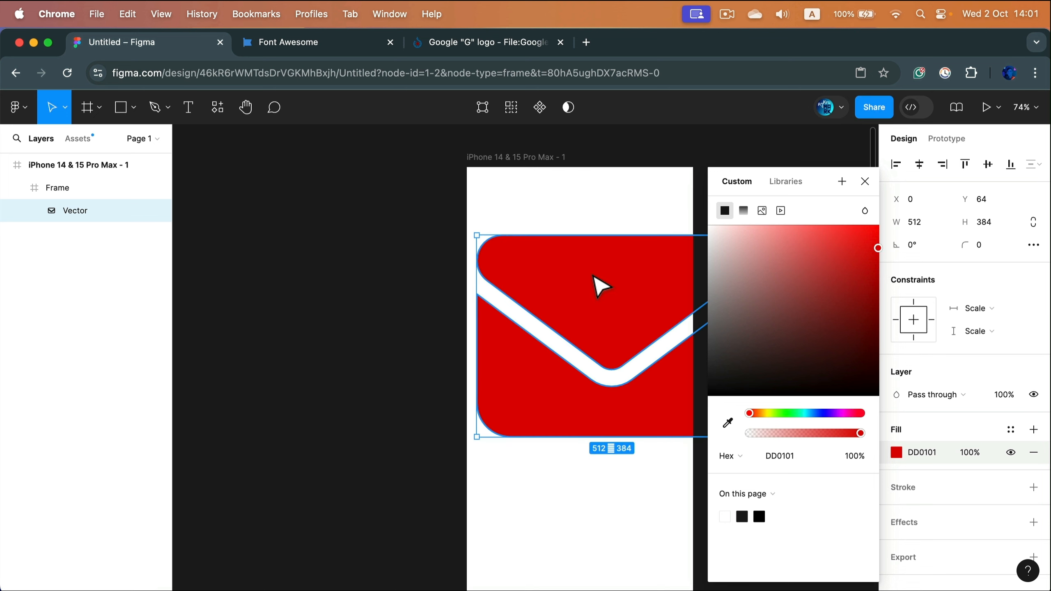
left_click(645, 207)
Select the envelope's vector inside its frame and shrink it from its upper-left corner to about 475 × 356.
left_click(564, 305)
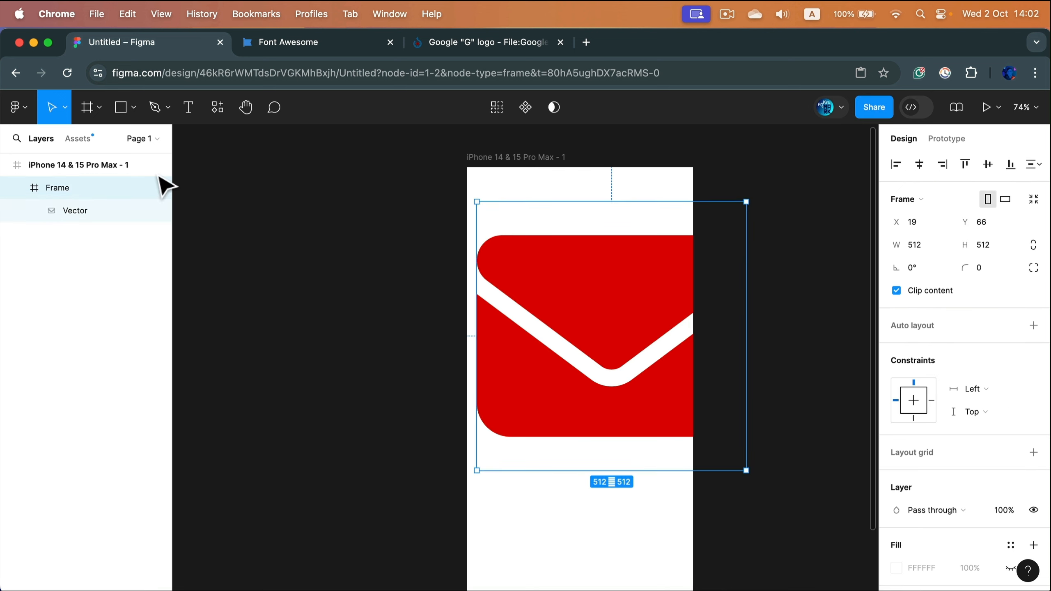
left_click(98, 219)
mouse_move(476, 237)
left_mouse_down()
mouse_move(592, 327)
mouse_move(470, 225)
mouse_move(643, 343)
mouse_move(488, 257)
mouse_move(493, 245)
left_mouse_up()
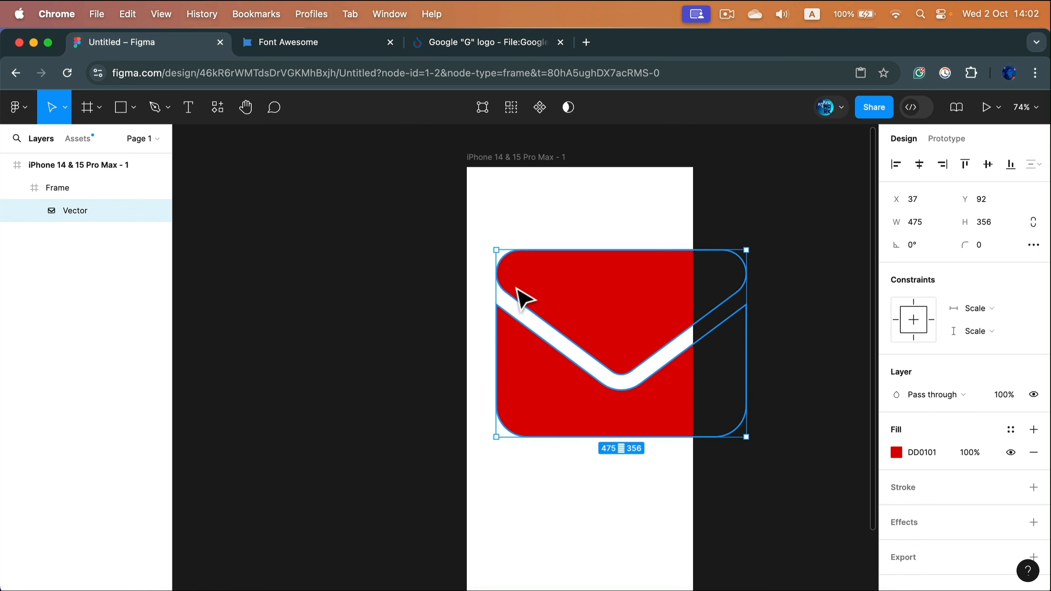
left_click(474, 46)
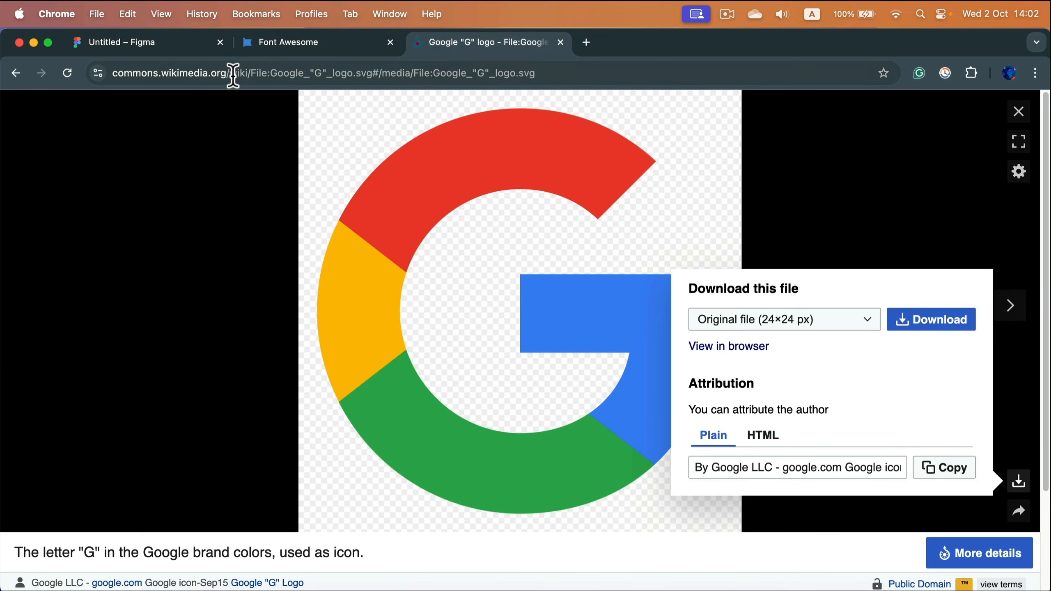
key("Escape")
left_click(438, 319)
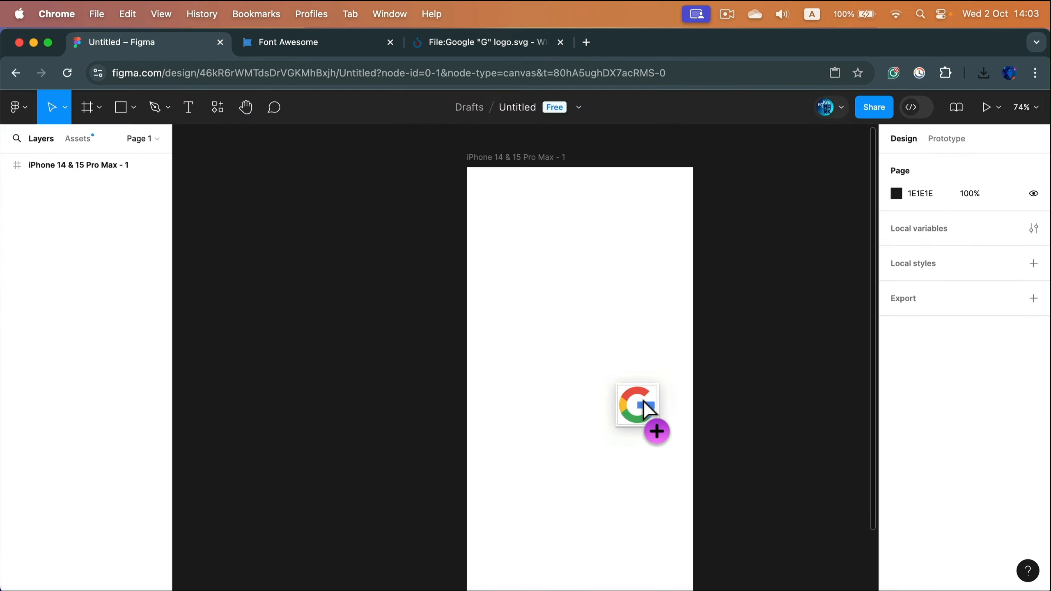
left_click_drag(644, 403, 688, 413)
left_click_drag(677, 376, 617, 357)
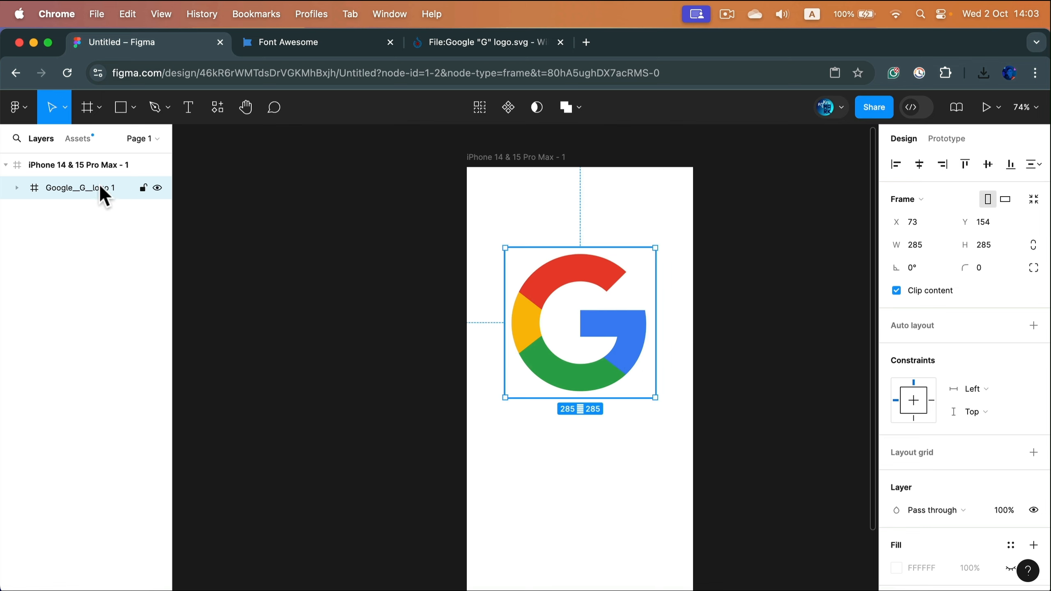
Expand the Google logo's layer and select its vectors one after another to examine the separate parts.
left_click(16, 188)
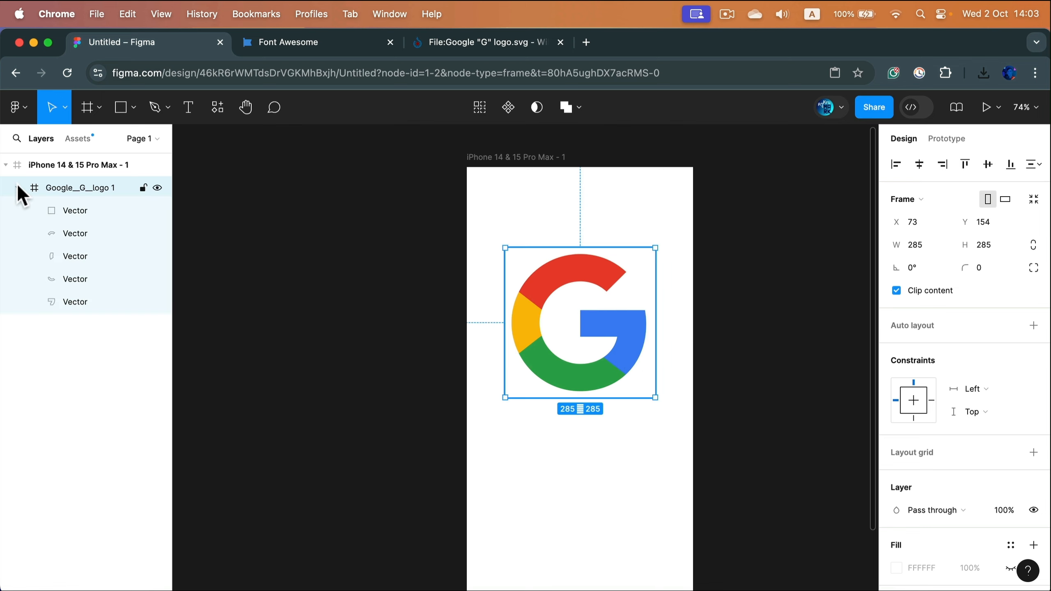
left_click(97, 210)
left_click(92, 234)
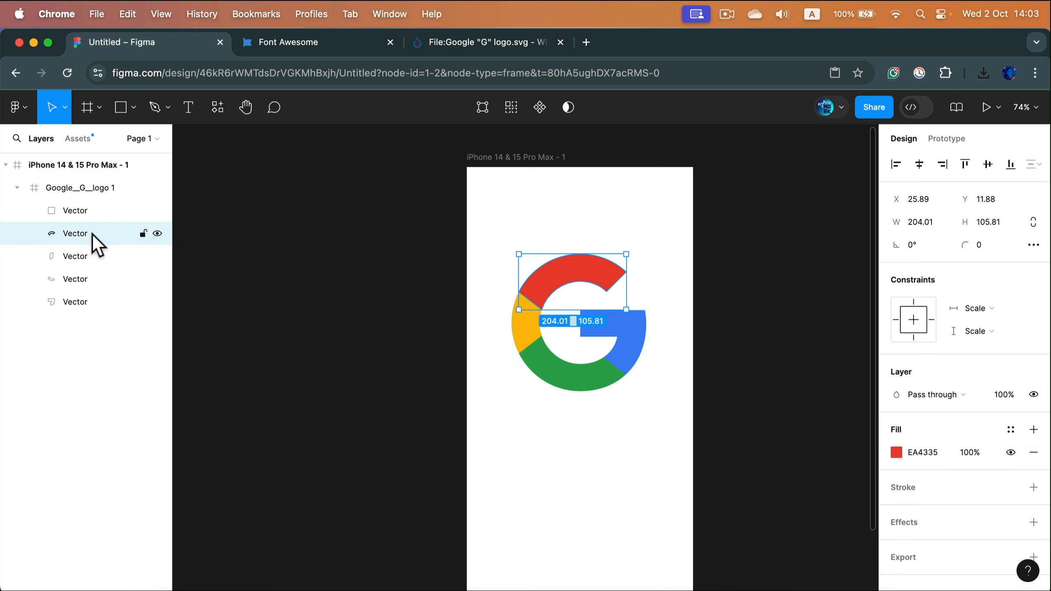
left_click(87, 254)
left_click(86, 274)
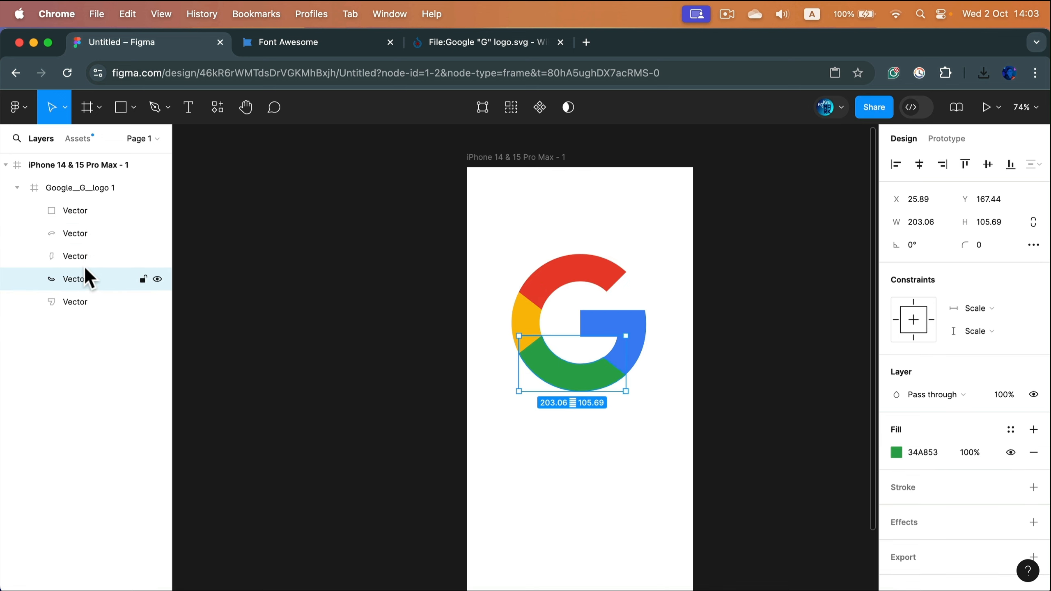
Try a dark red A13333 fill on the Google logo's green vector and undo the colour change.
left_click(896, 451)
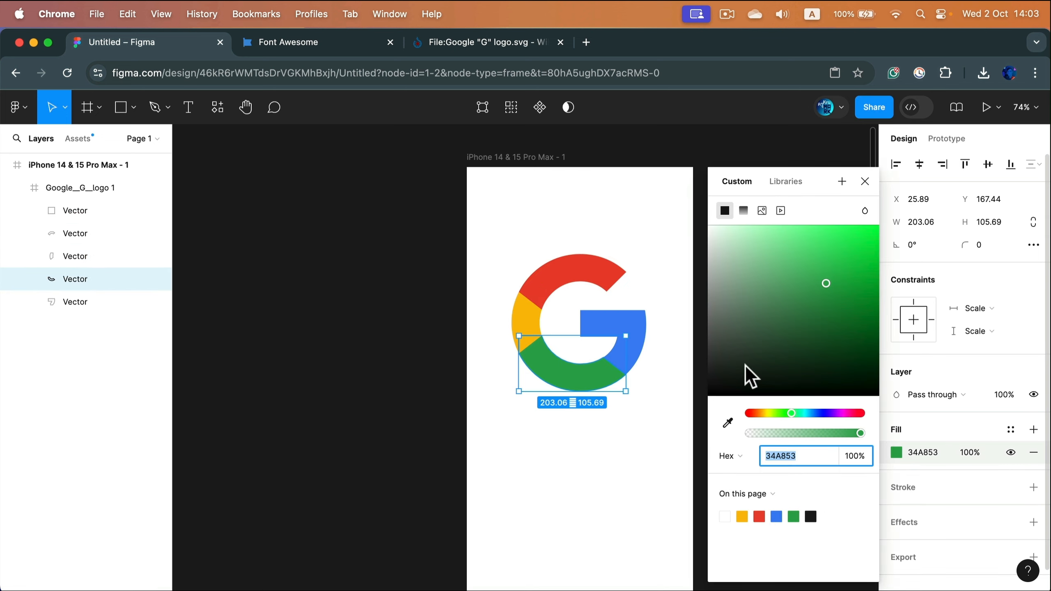
left_click_drag(825, 261, 823, 293)
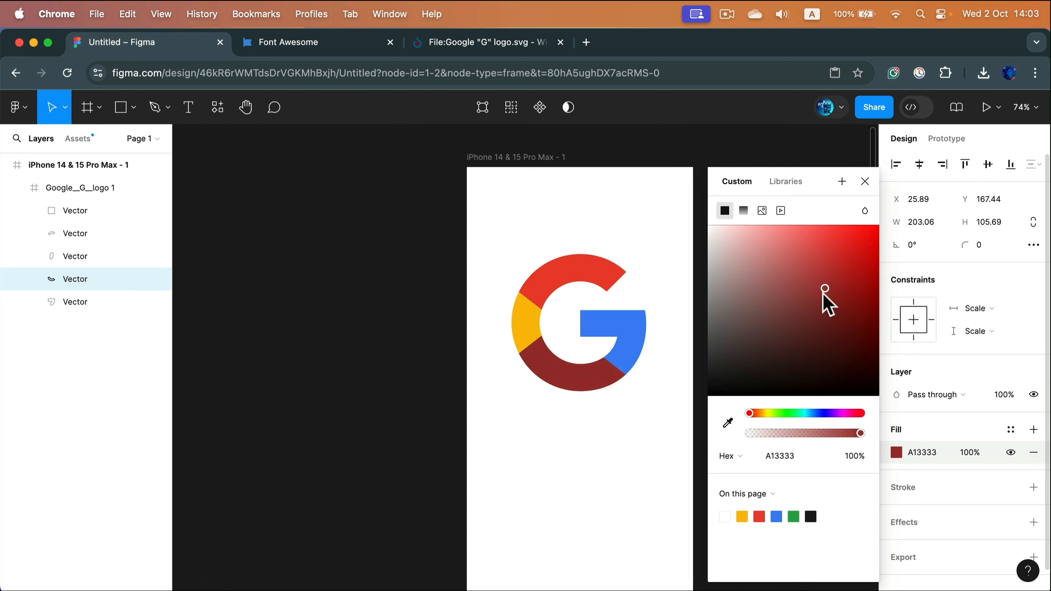
key("super+z")
left_click(864, 181)
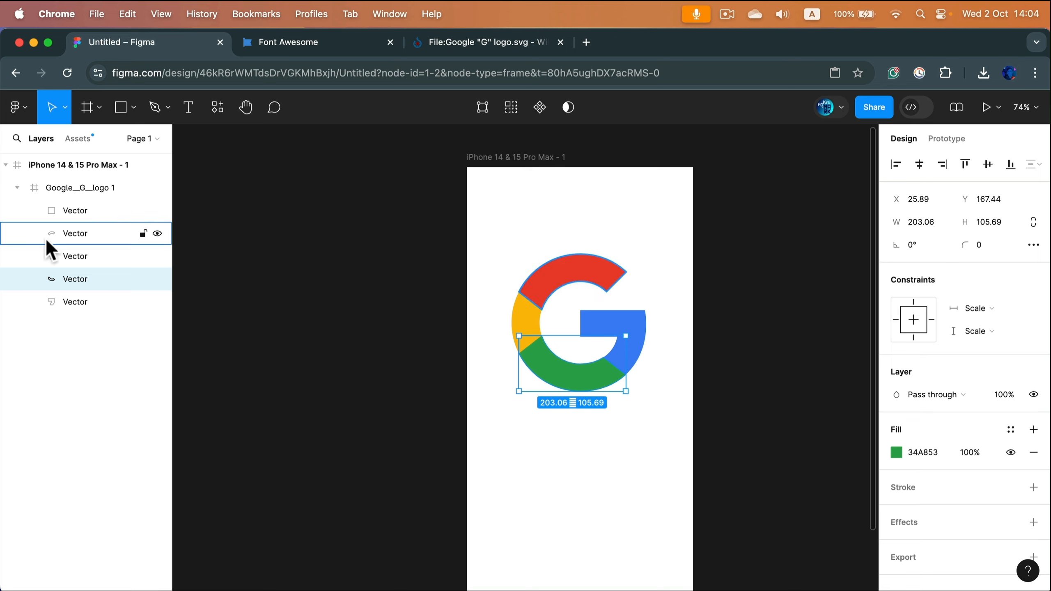
Move all five Google logo vectors out of the Google__G__logo 1 frame and group them directly inside the iPhone frame.
left_click(60, 188)
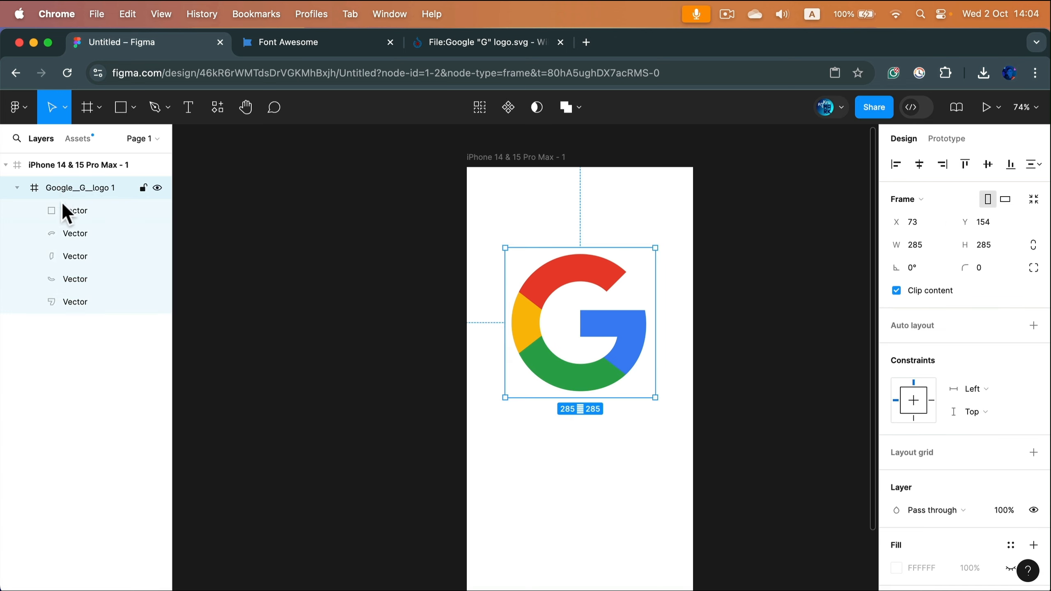
left_click(68, 212)
left_click(90, 301, "shift")
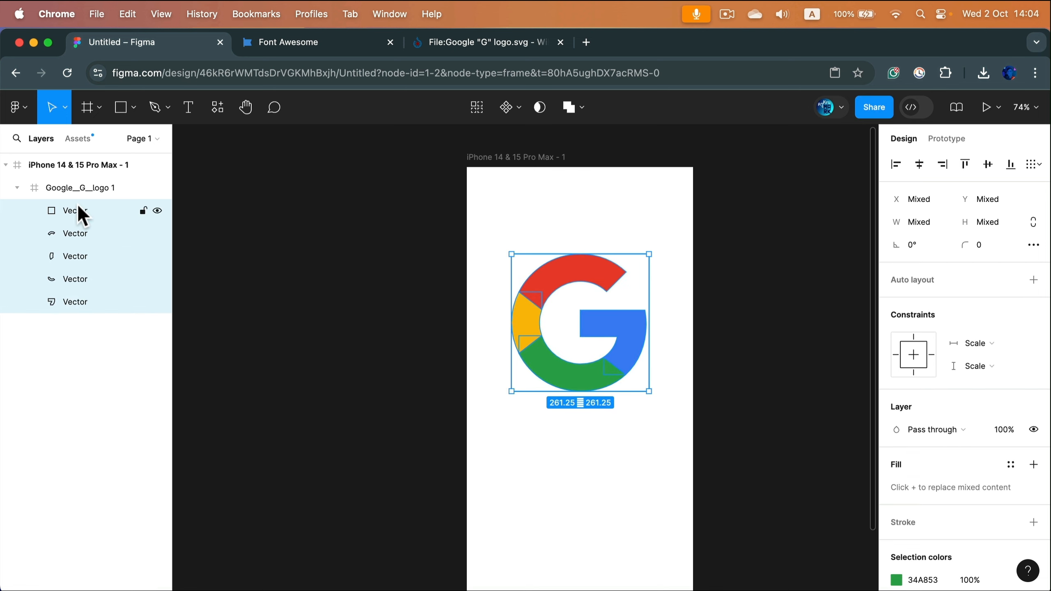
left_click_drag(78, 207, 101, 173)
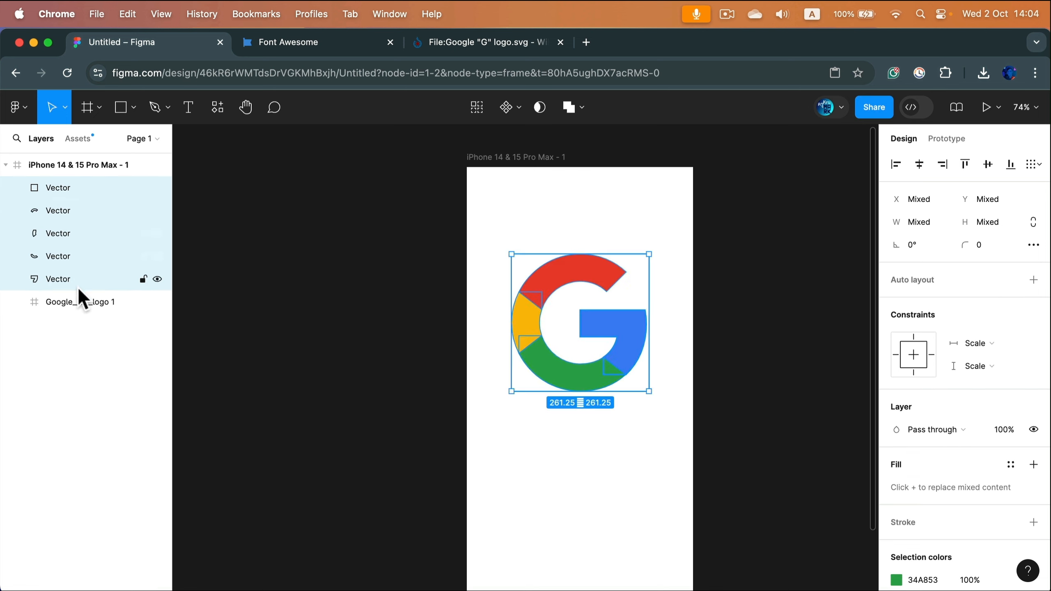
key("super+g")
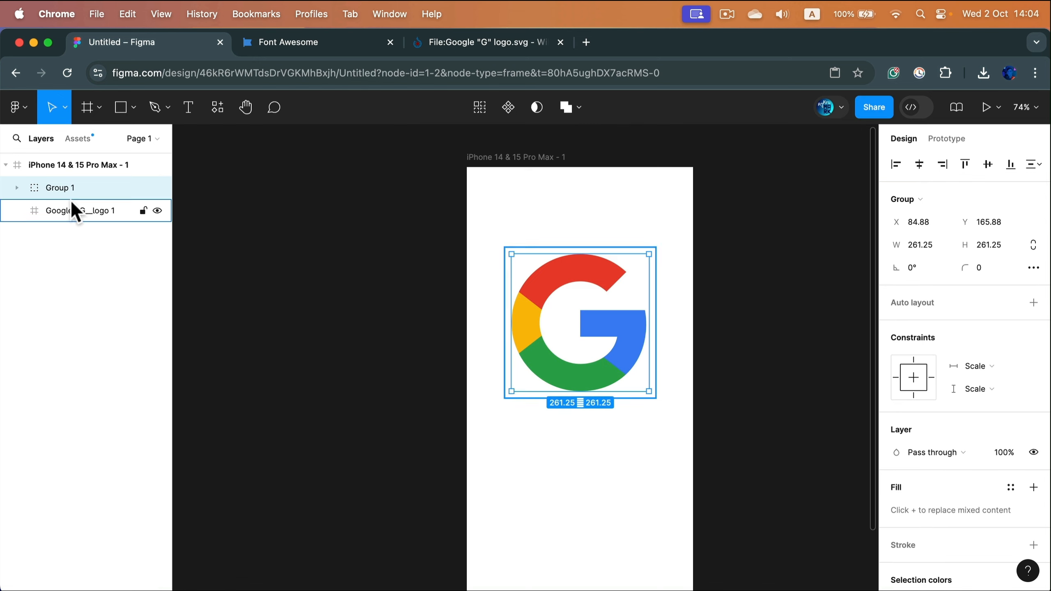
Delete the emptied Google__G__logo 1 frame and shrink the vector group from its lower-right corner to about 248 × 248.
left_click(68, 210)
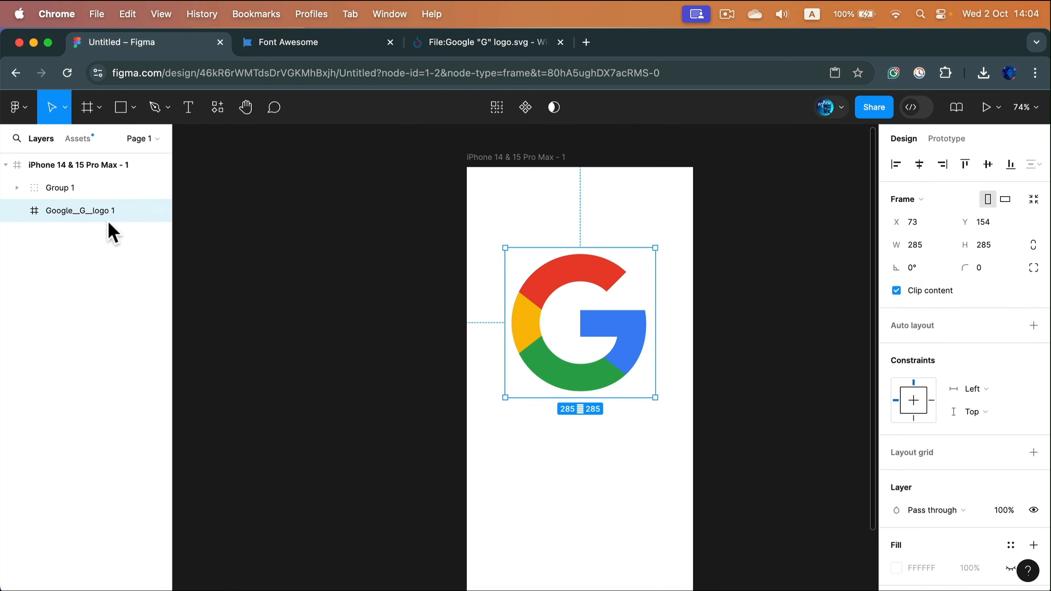
key("Delete")
left_click(102, 194)
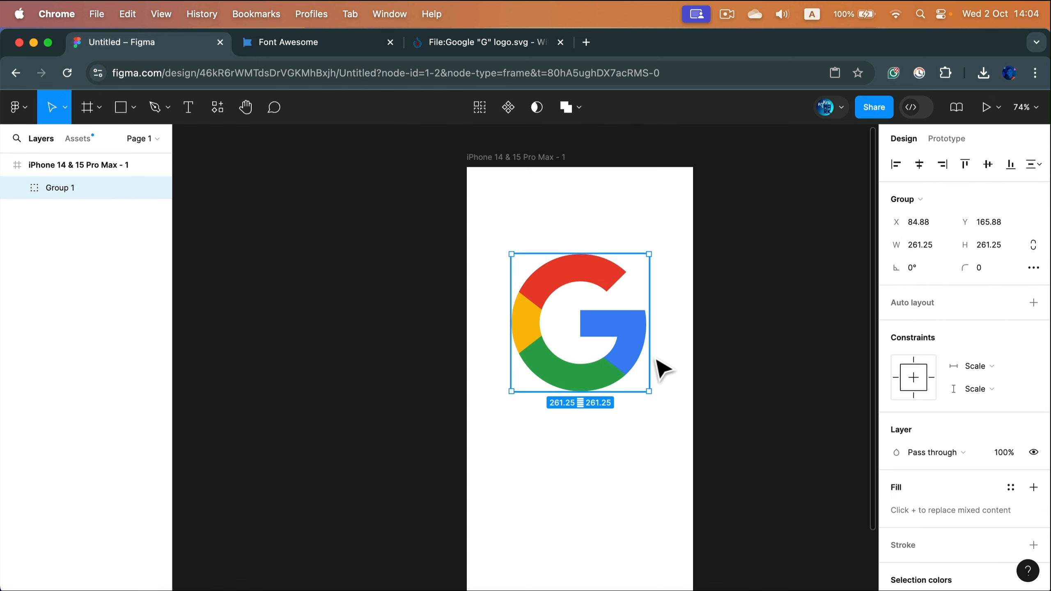
mouse_move(649, 391)
left_mouse_down()
mouse_move(581, 318)
mouse_move(642, 385)
left_mouse_up()
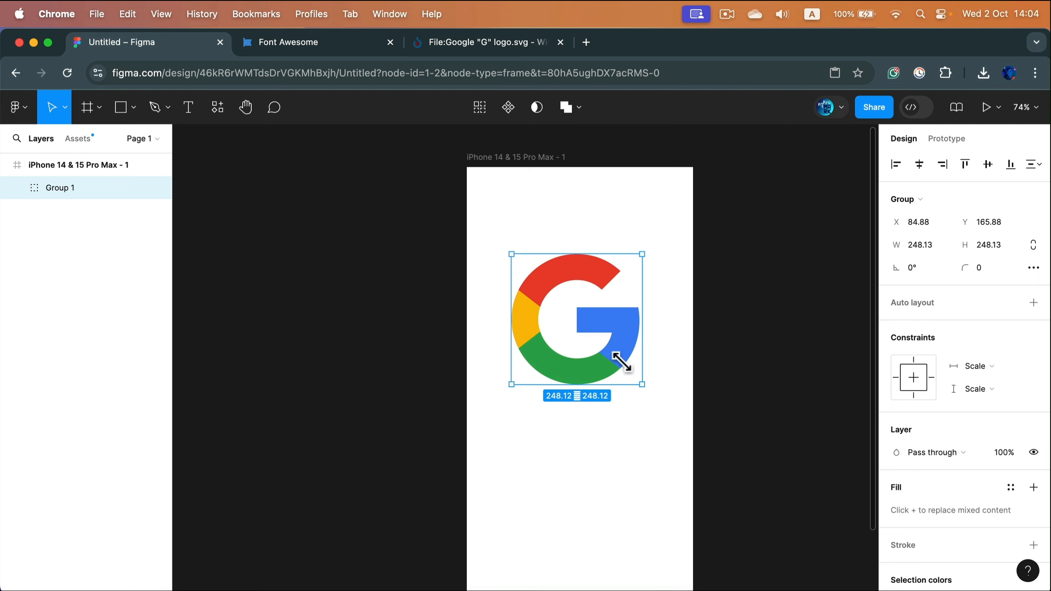
left_click(18, 187)
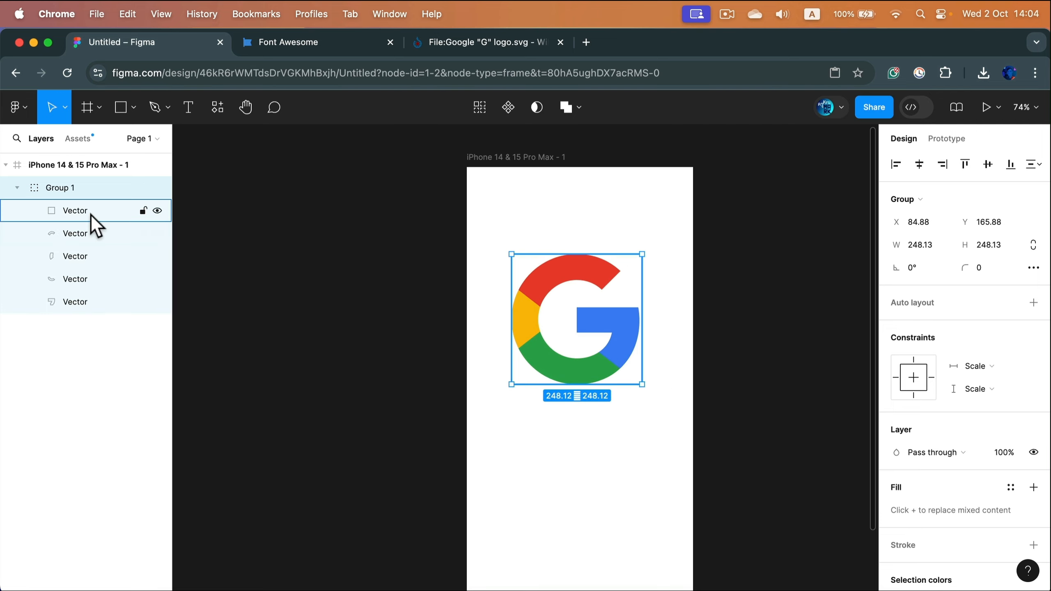